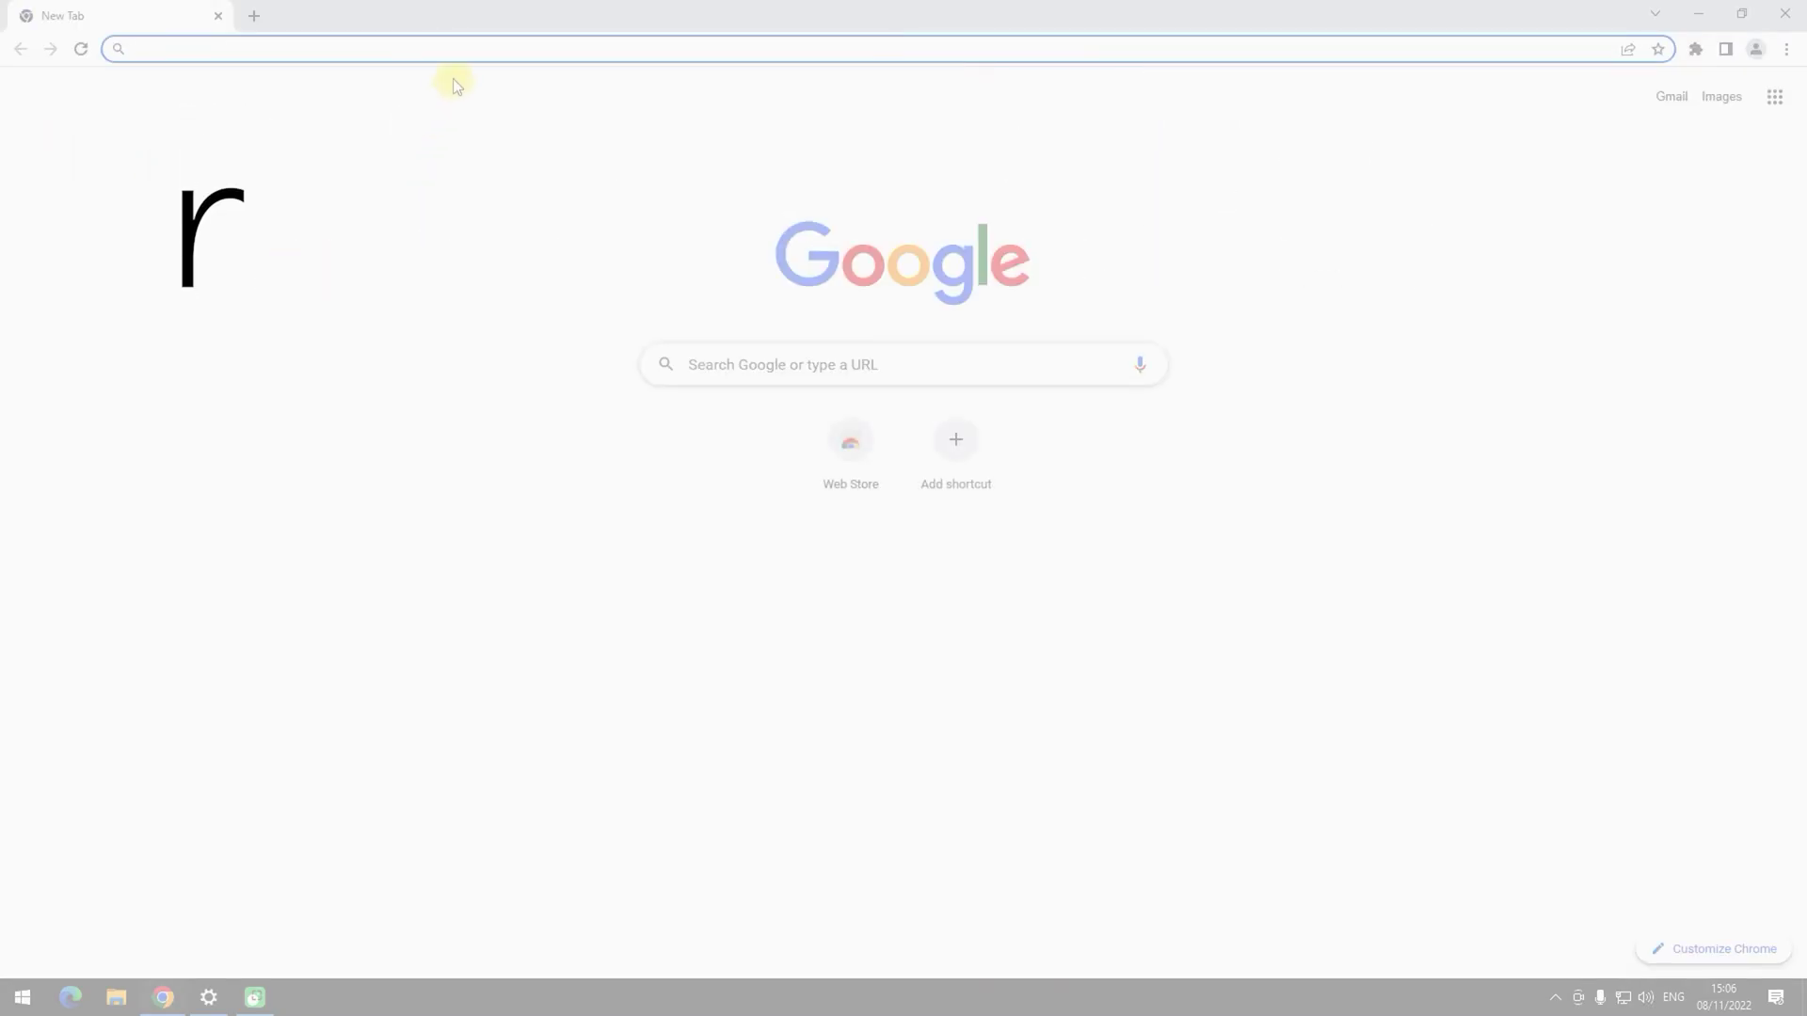
# Go to microsoft.com/en-us/download, search the site for 26999, and dismiss the store region prompt
pyautogui.write('mic')
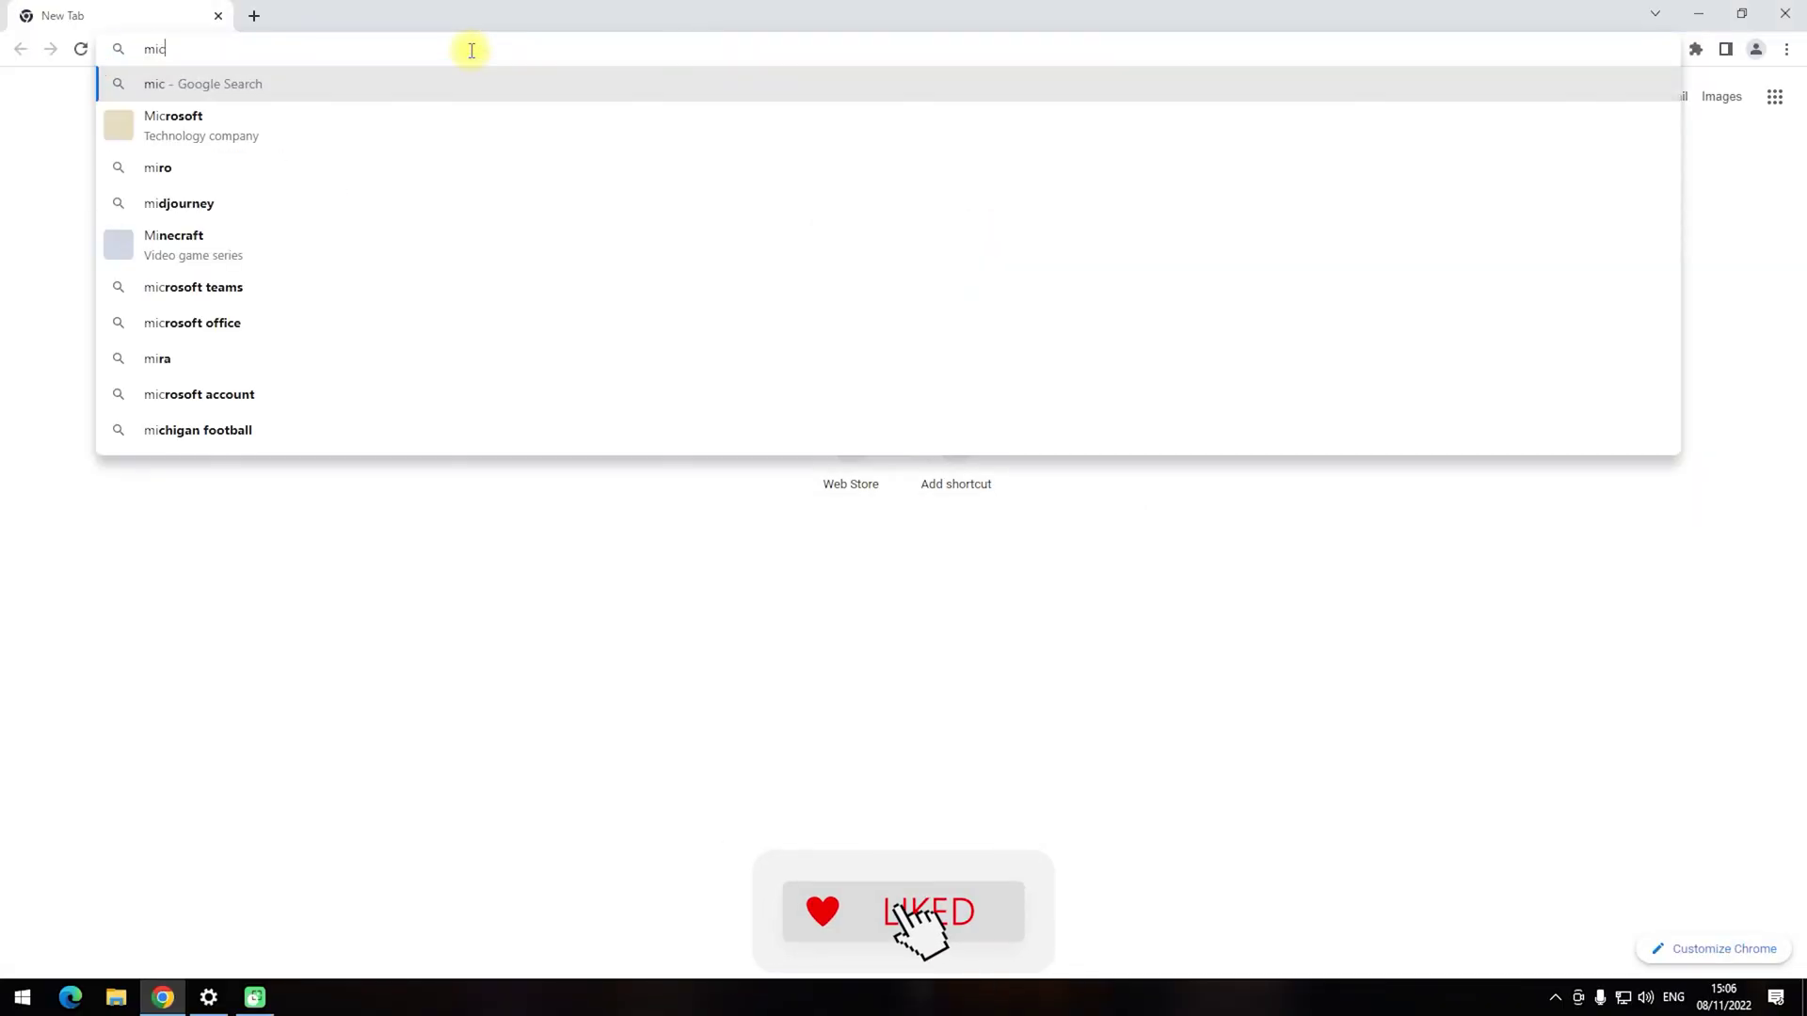
pyautogui.write('rosoft.com/en-us/dow')
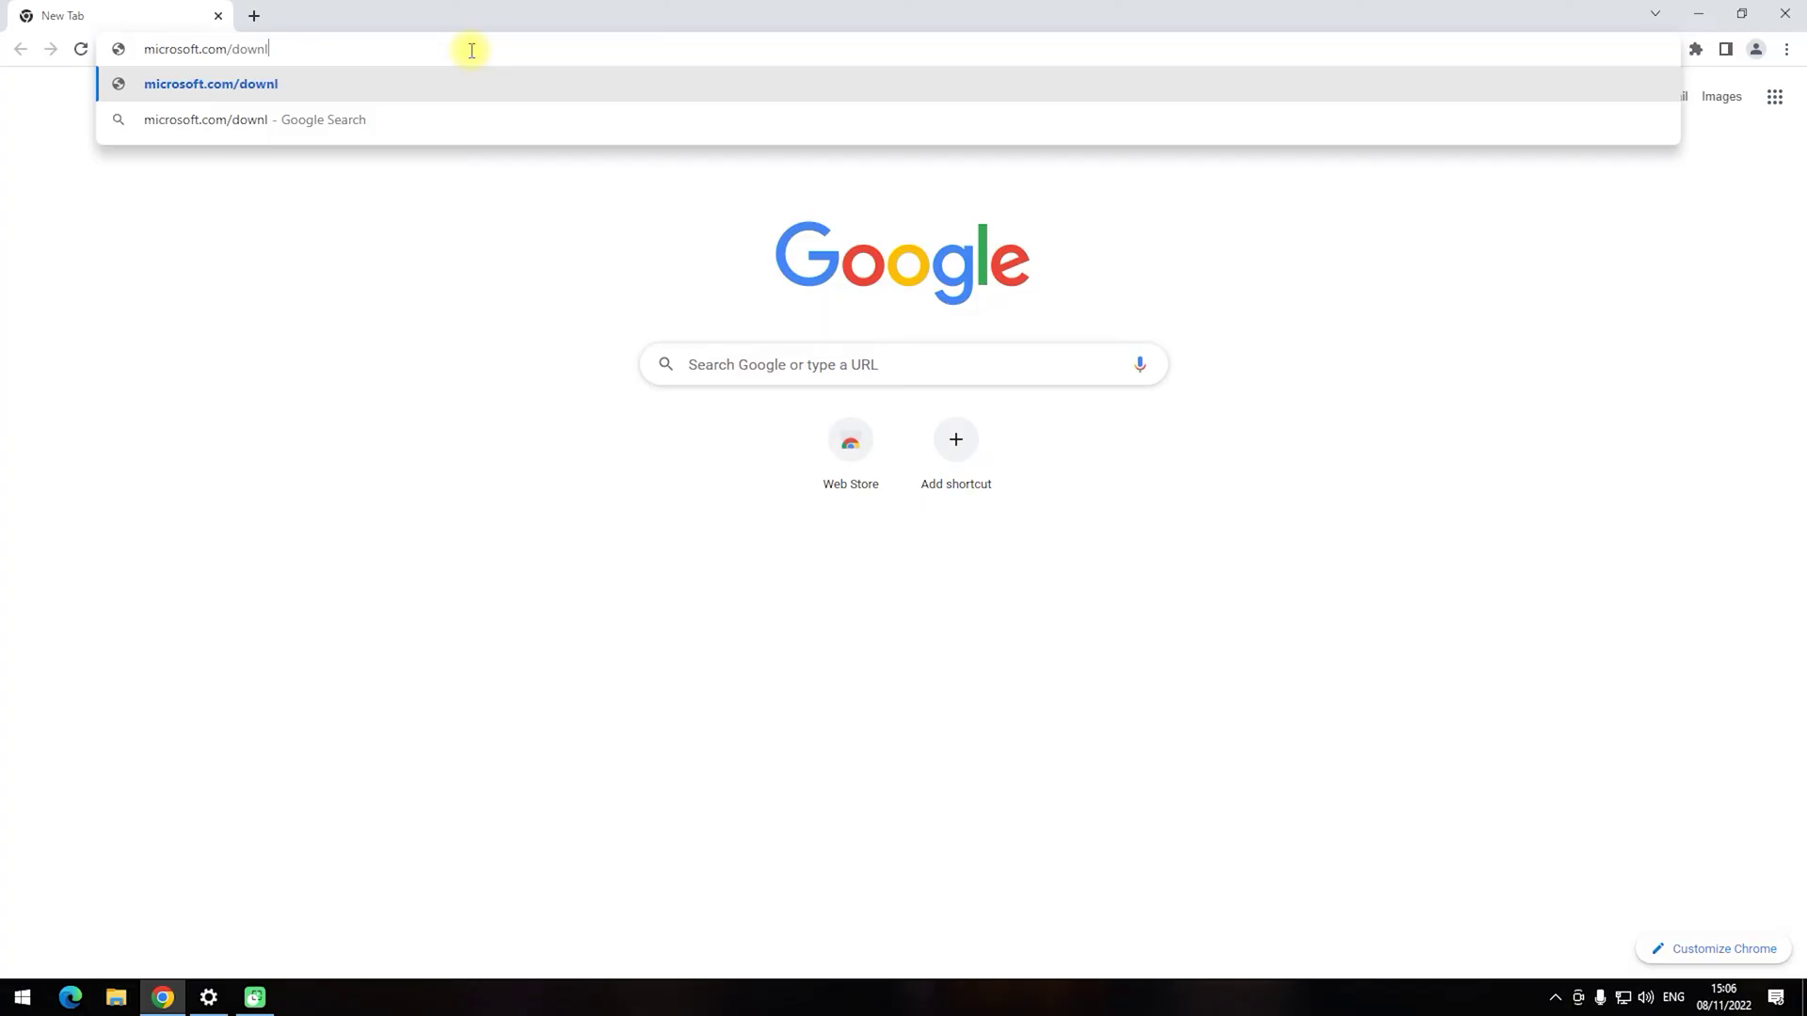
pyautogui.write('nload')
pyautogui.press('Return')
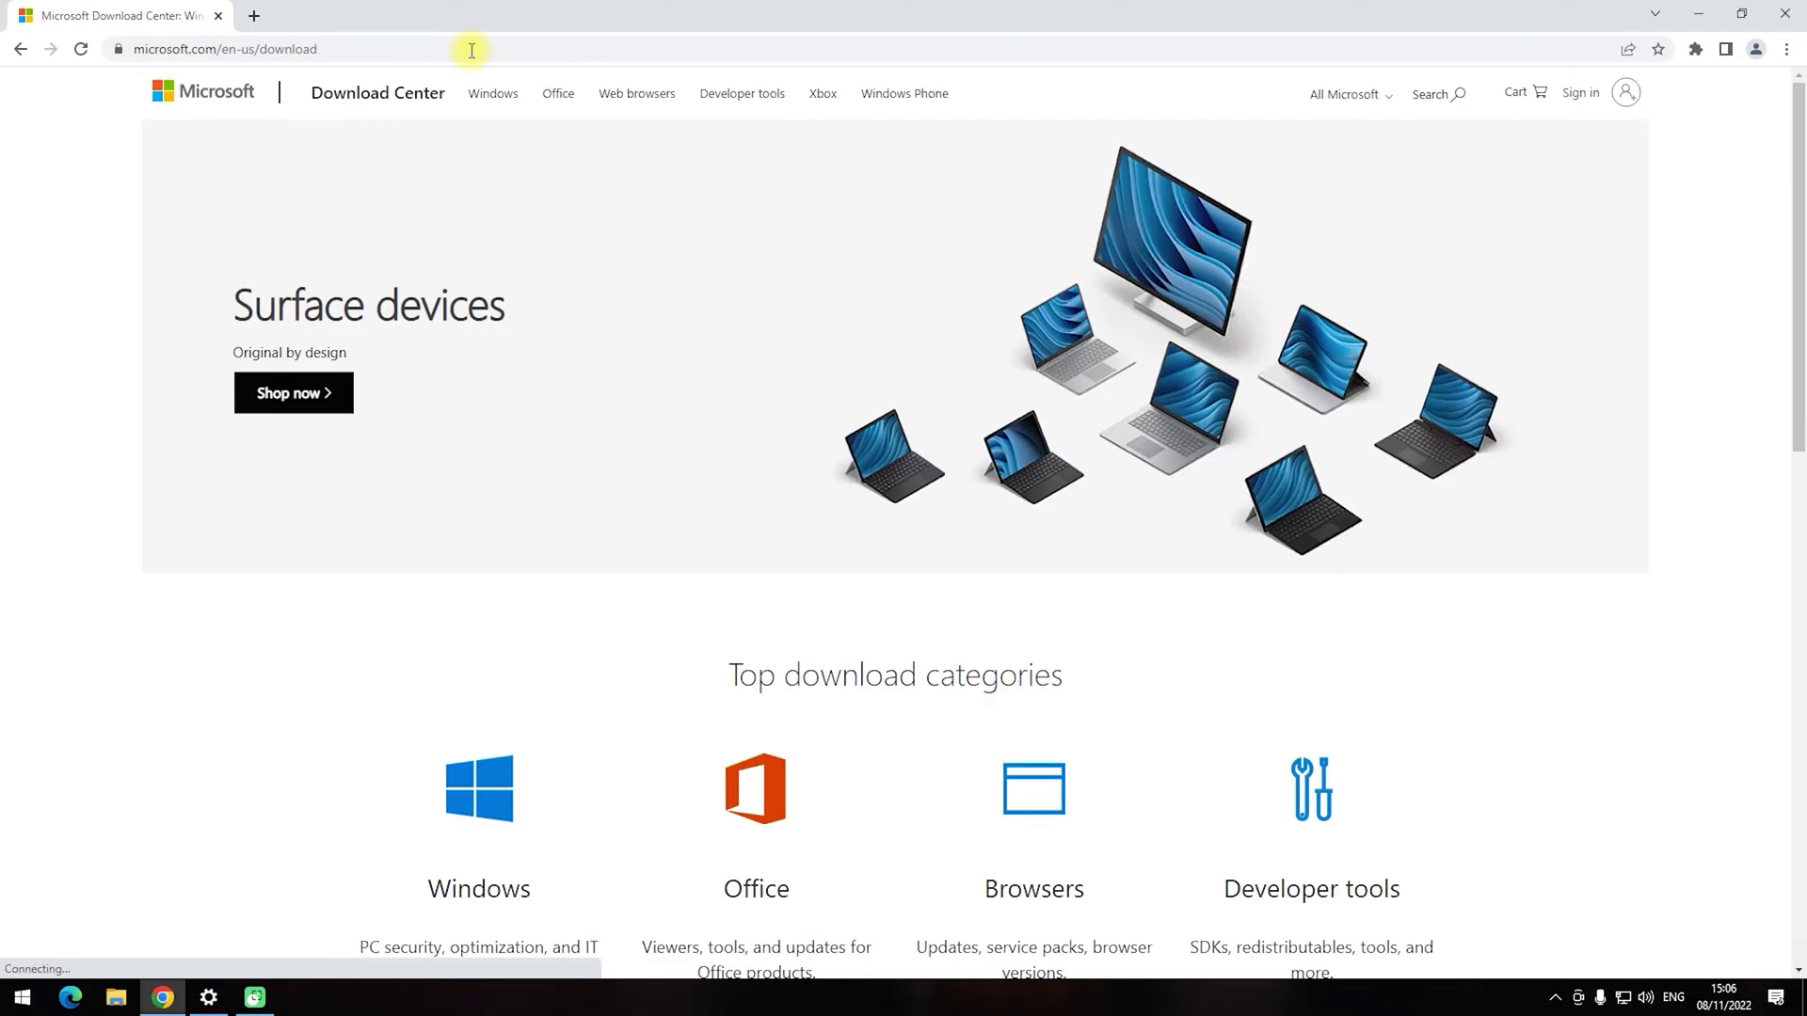
pyautogui.click(1437, 95)
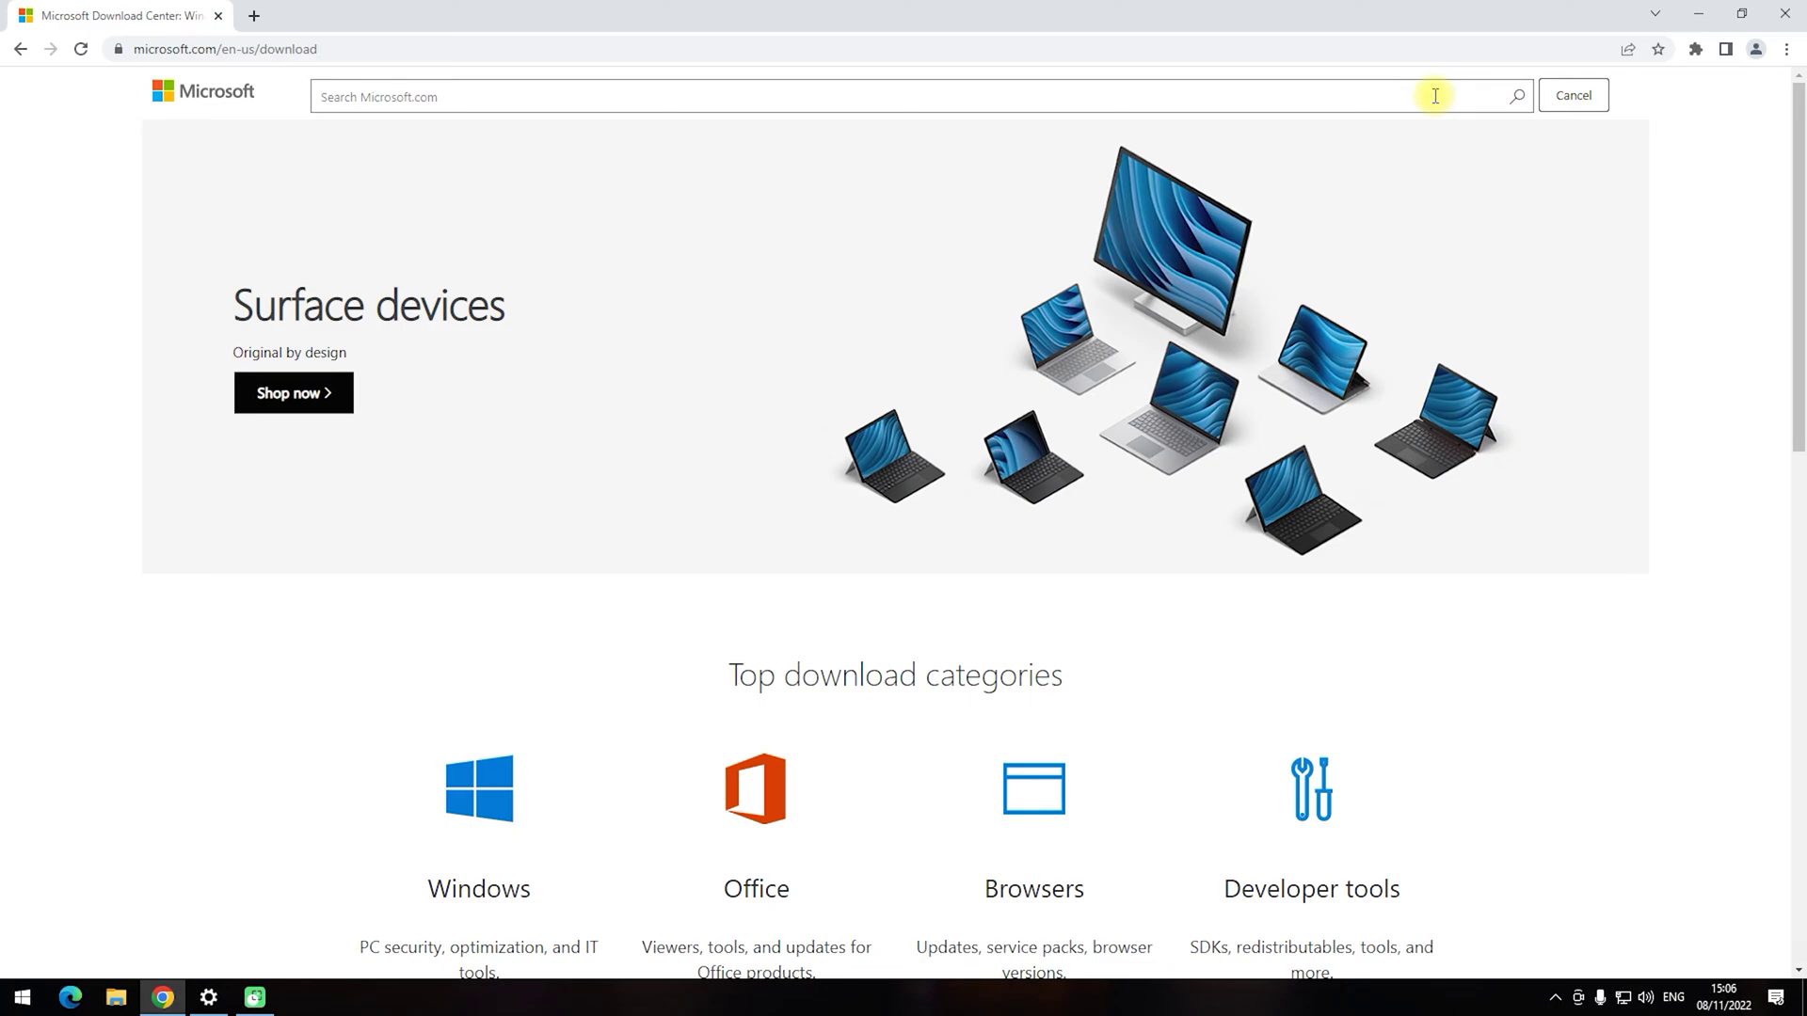
pyautogui.write('26999')
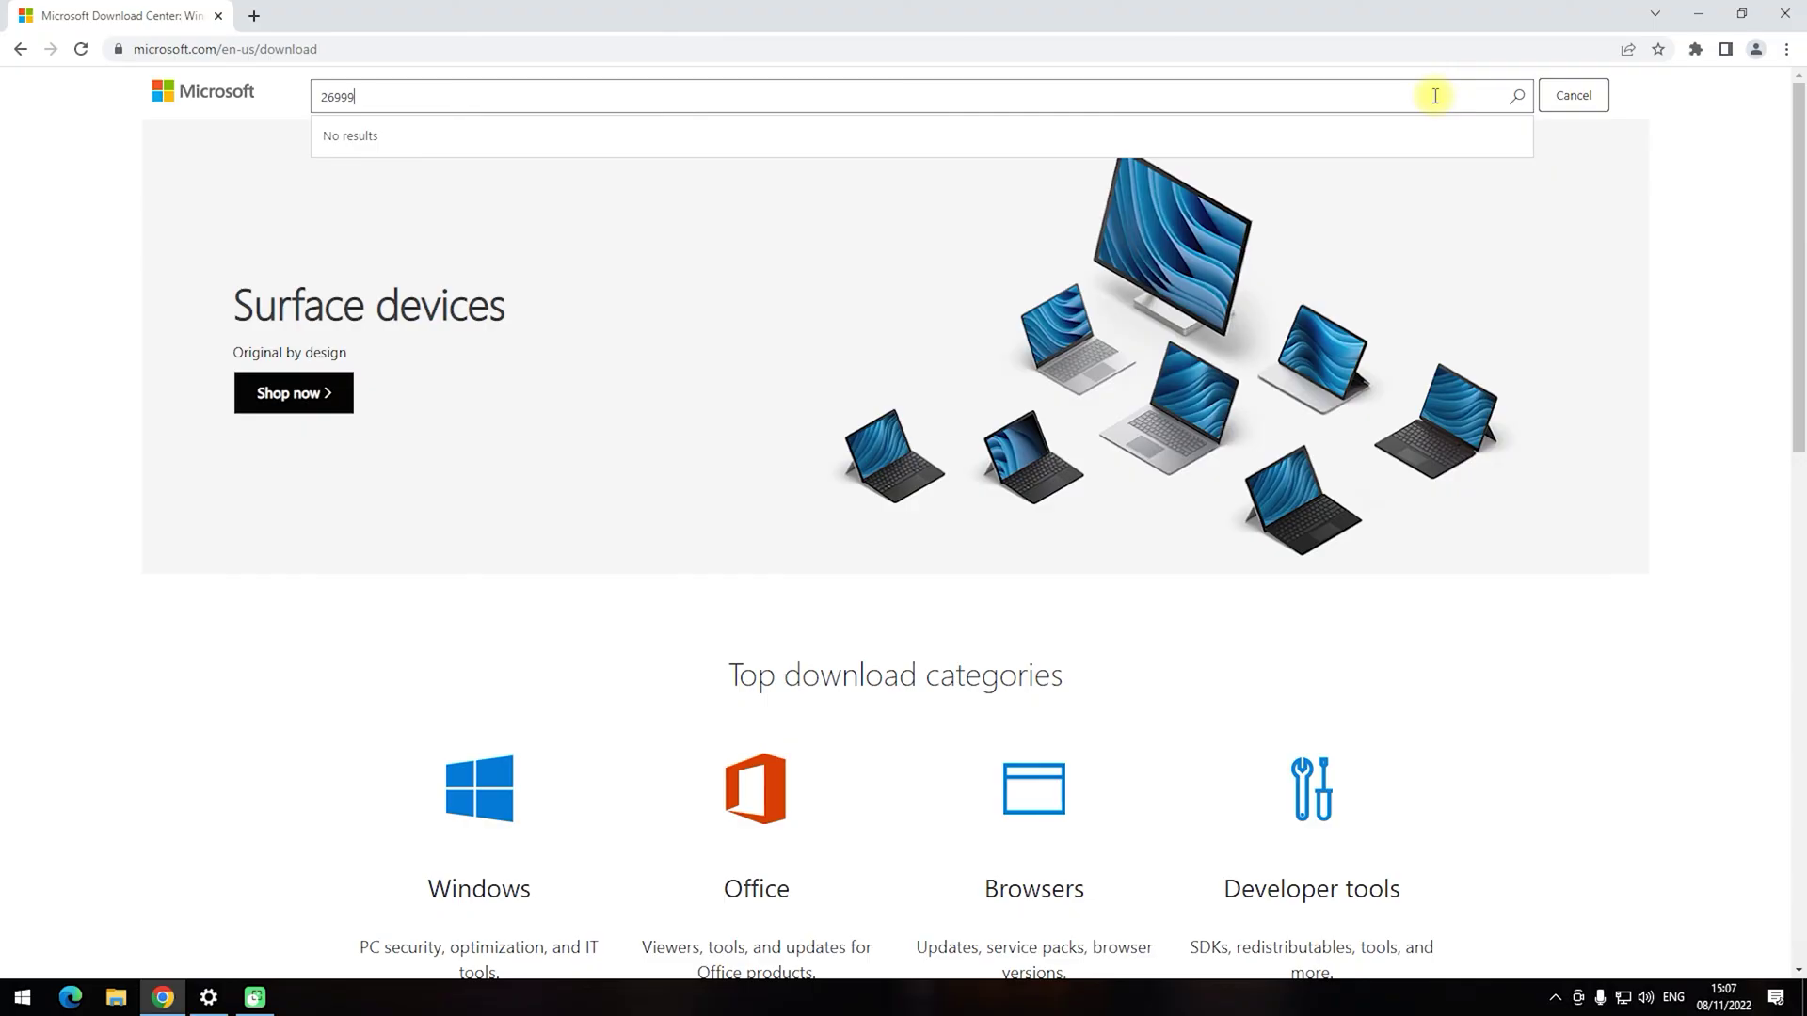
pyautogui.click(1517, 97)
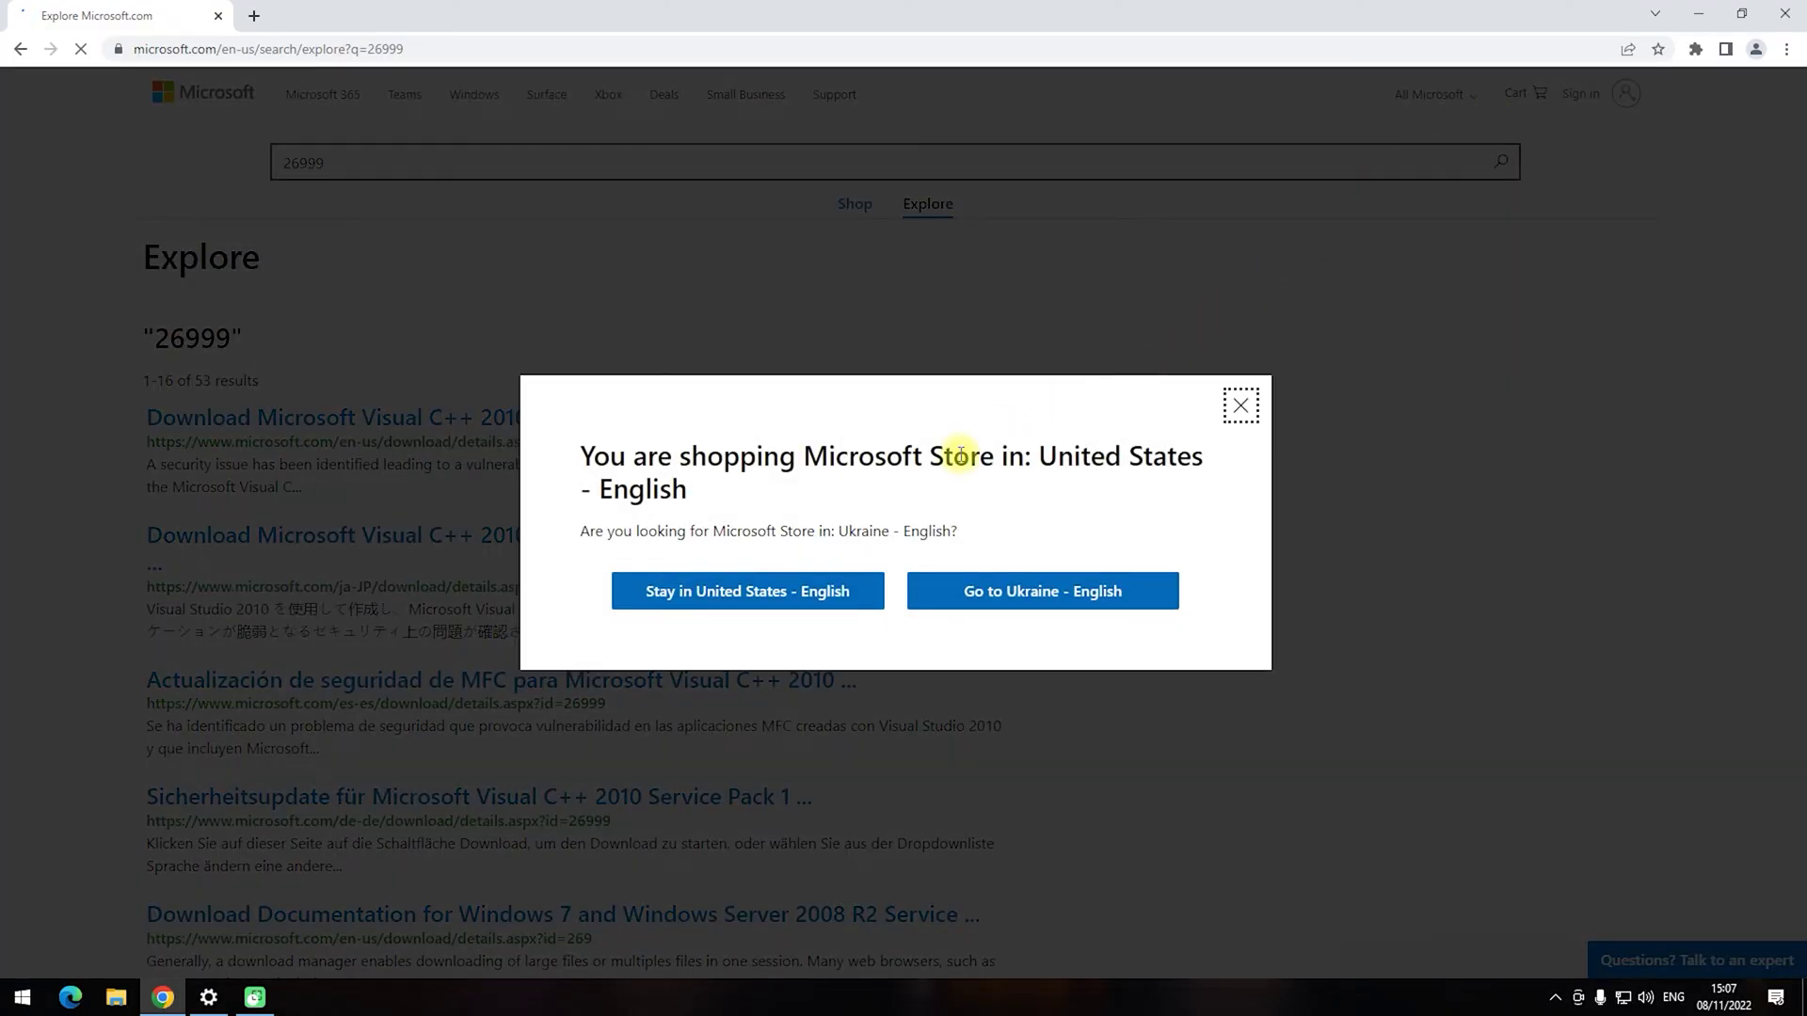
pyautogui.click(1241, 407)
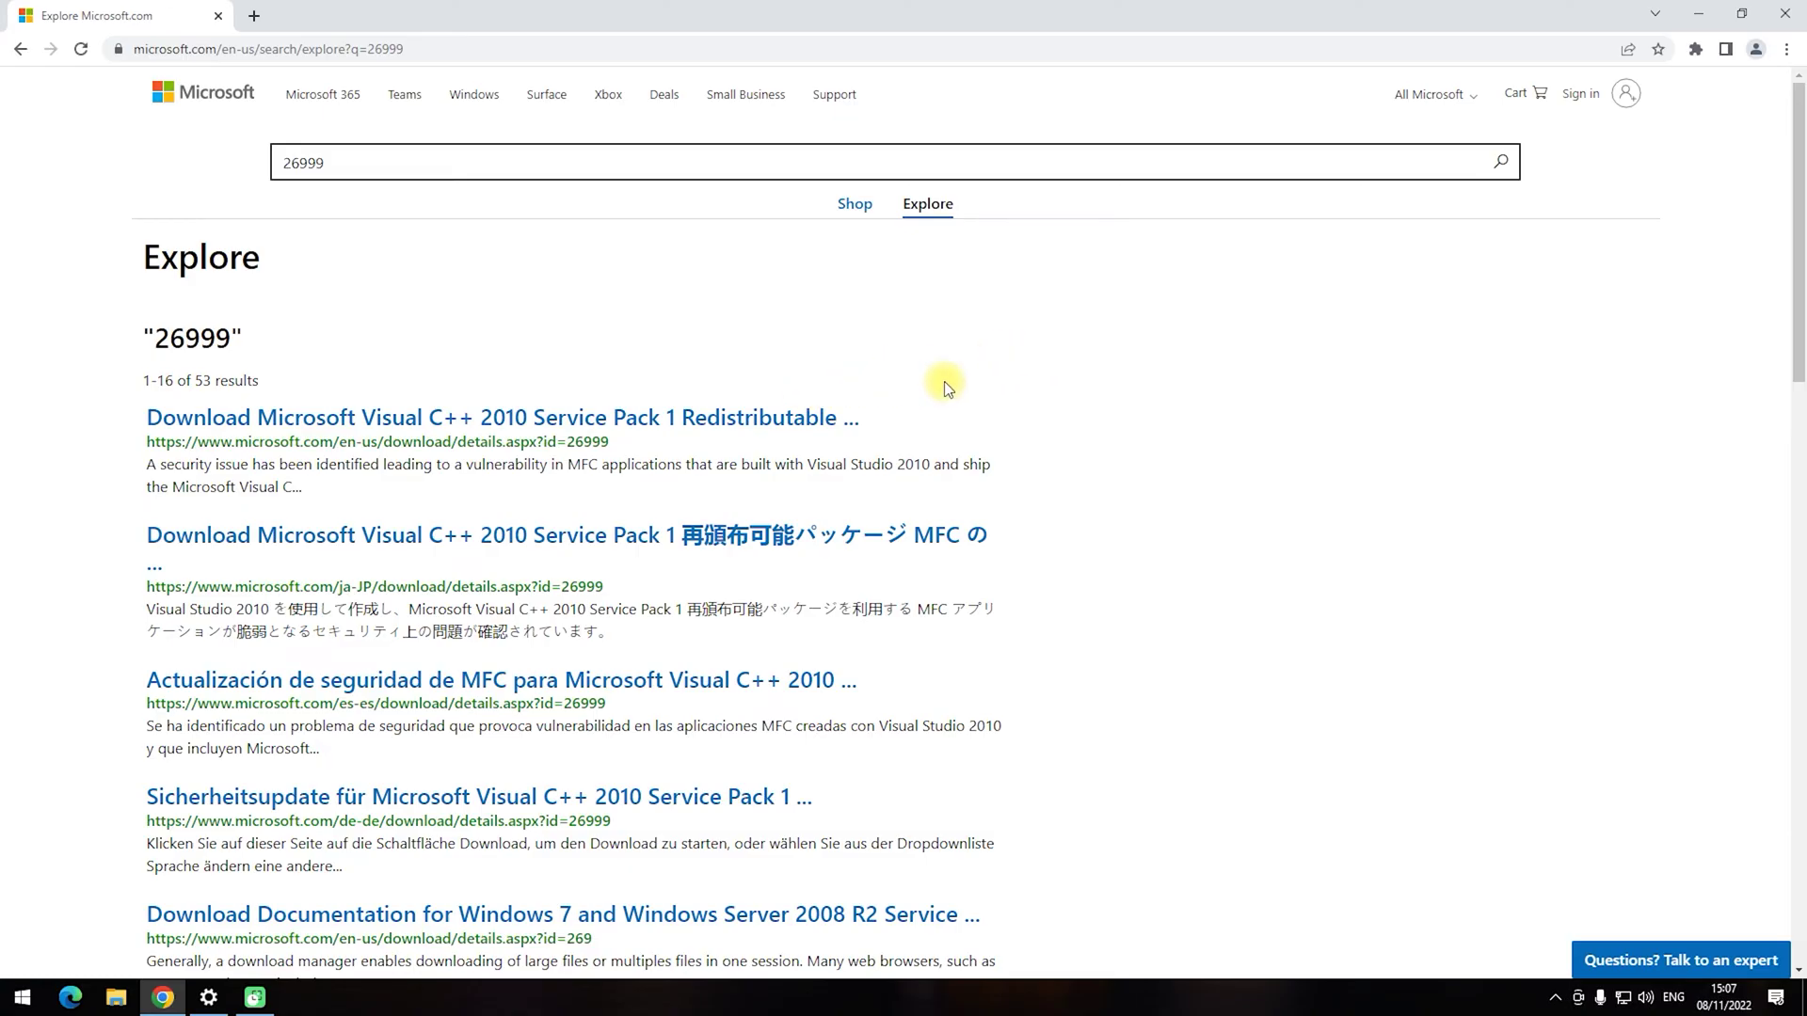
# Open the Visual C++ 2010 SP1 Redistributable page and expand Install Instructions, System Requirements and Details
pyautogui.click(819, 419)
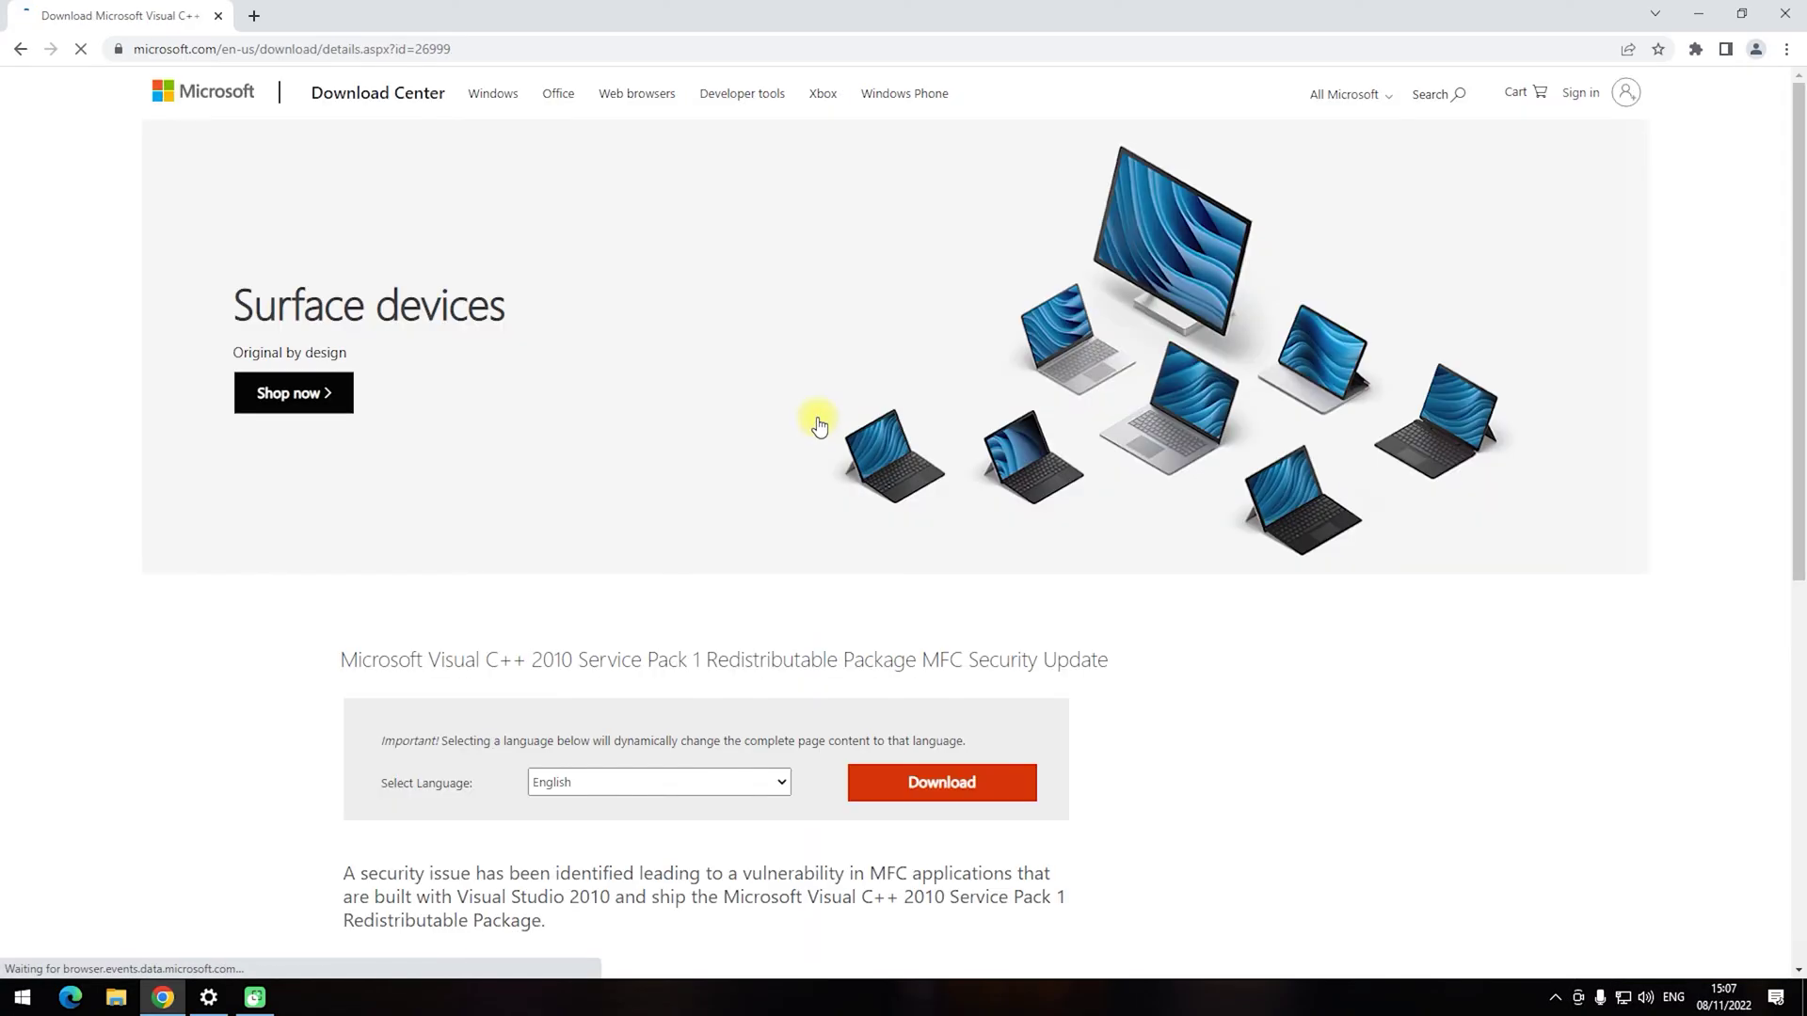
pyautogui.moveTo(1794, 270); pyautogui.dragTo(1737, 511)
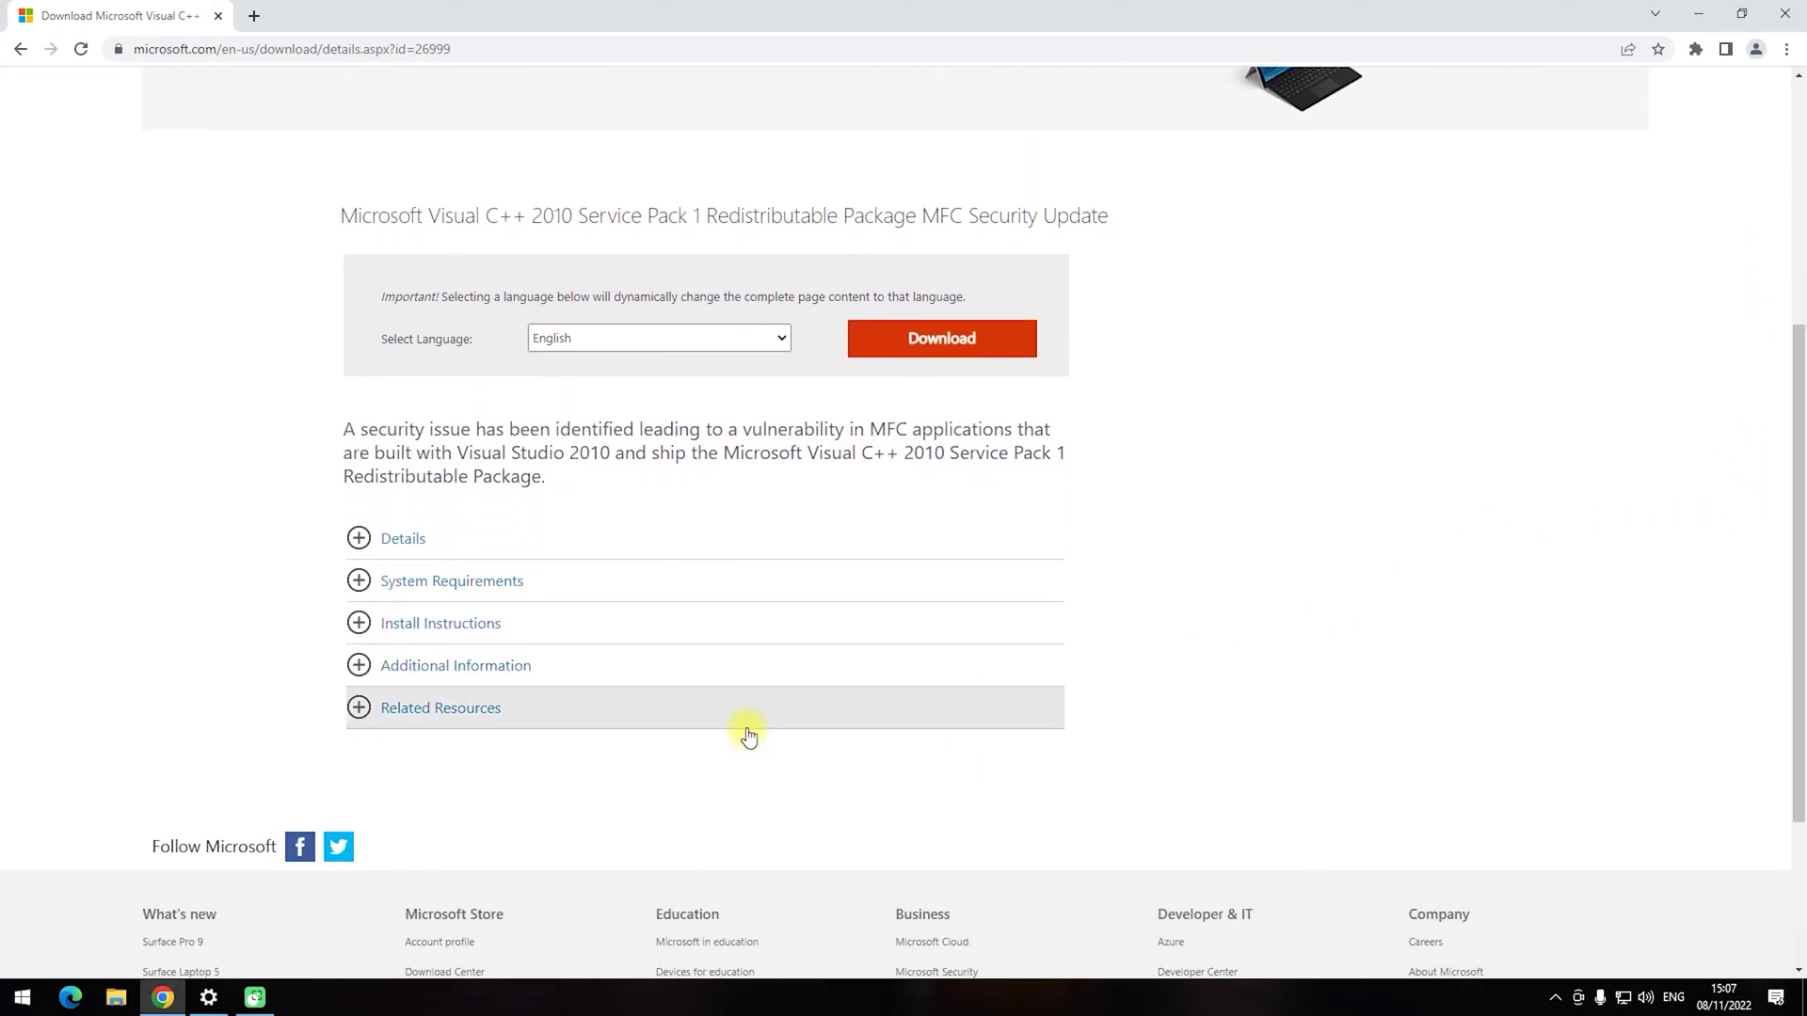
pyautogui.click(766, 638)
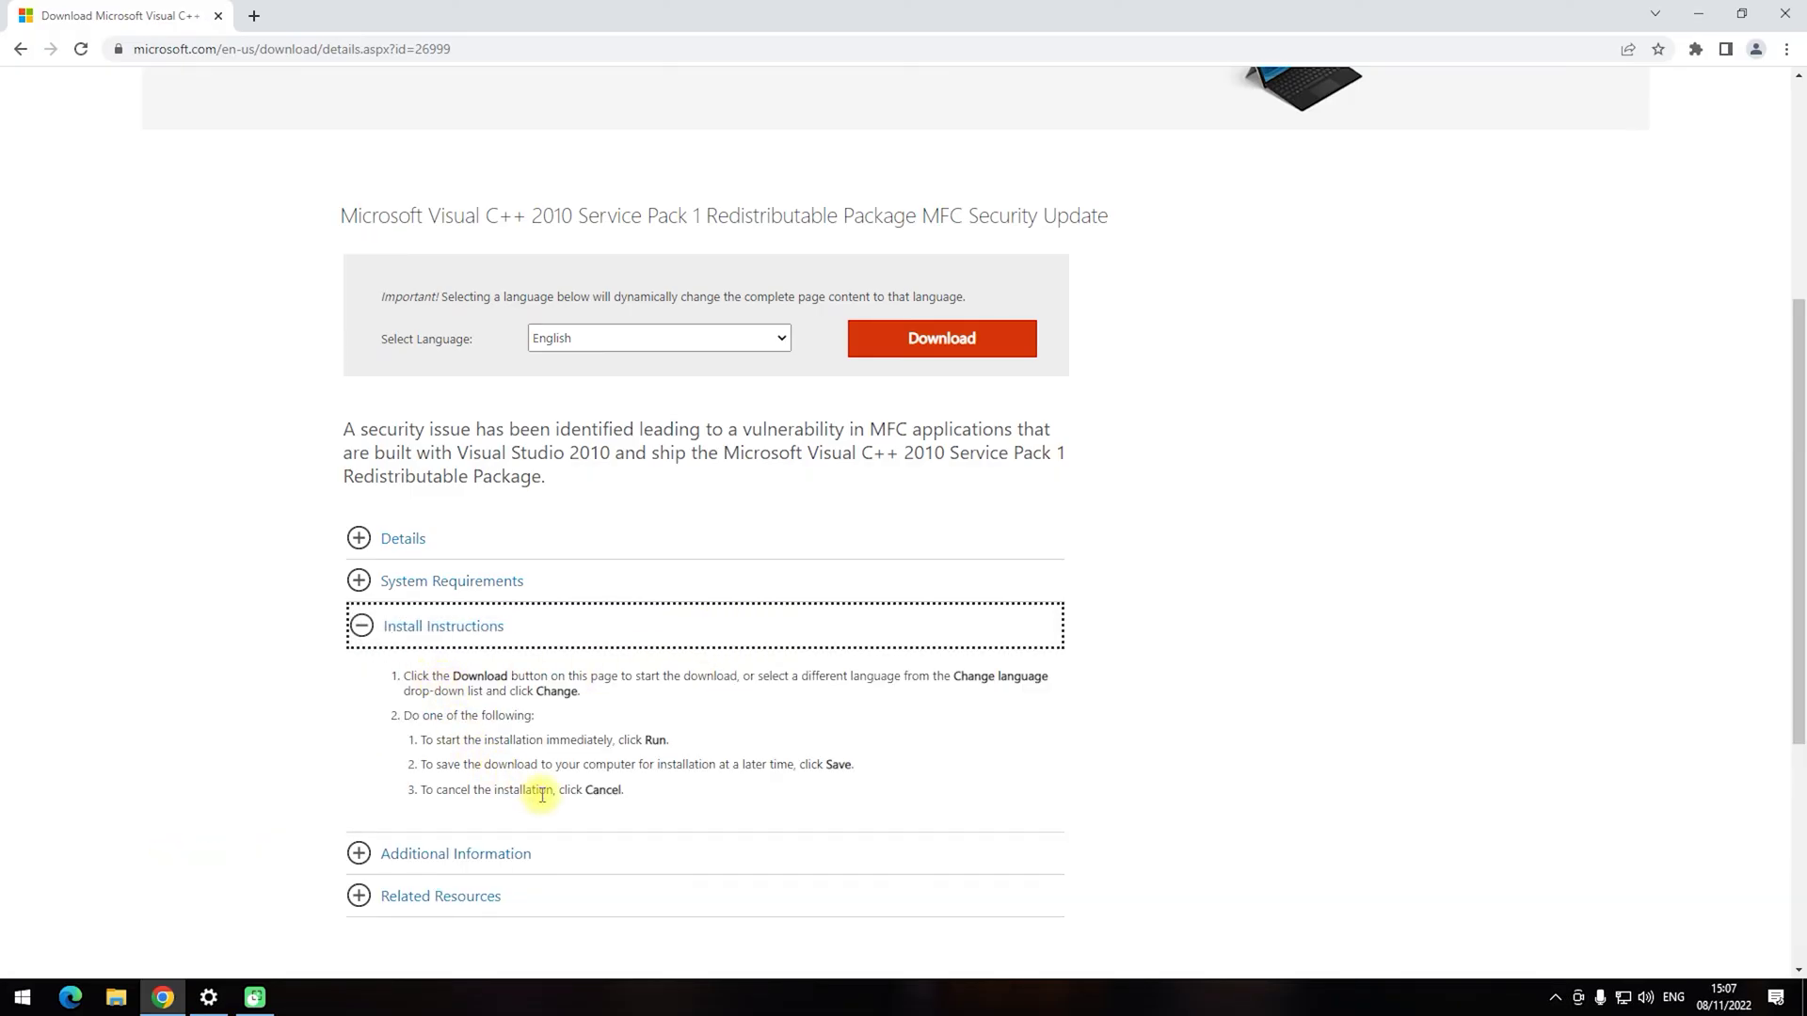
pyautogui.click(626, 586)
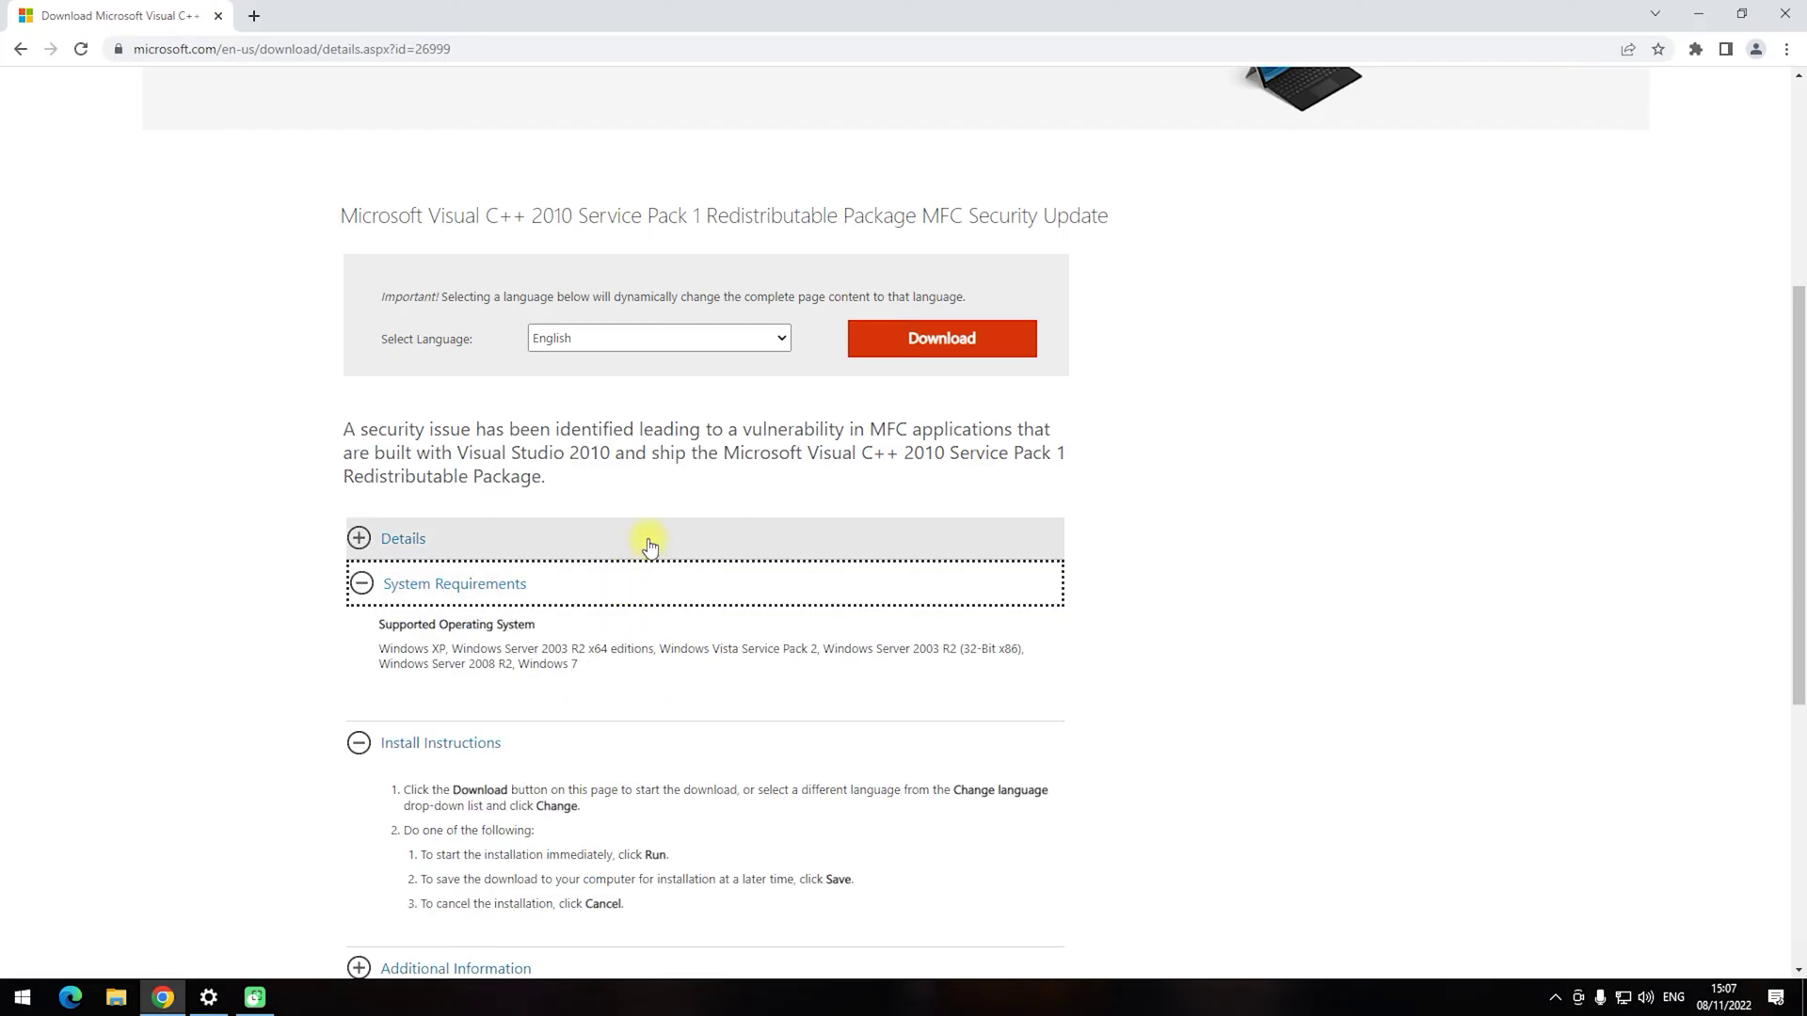
pyautogui.click(650, 546)
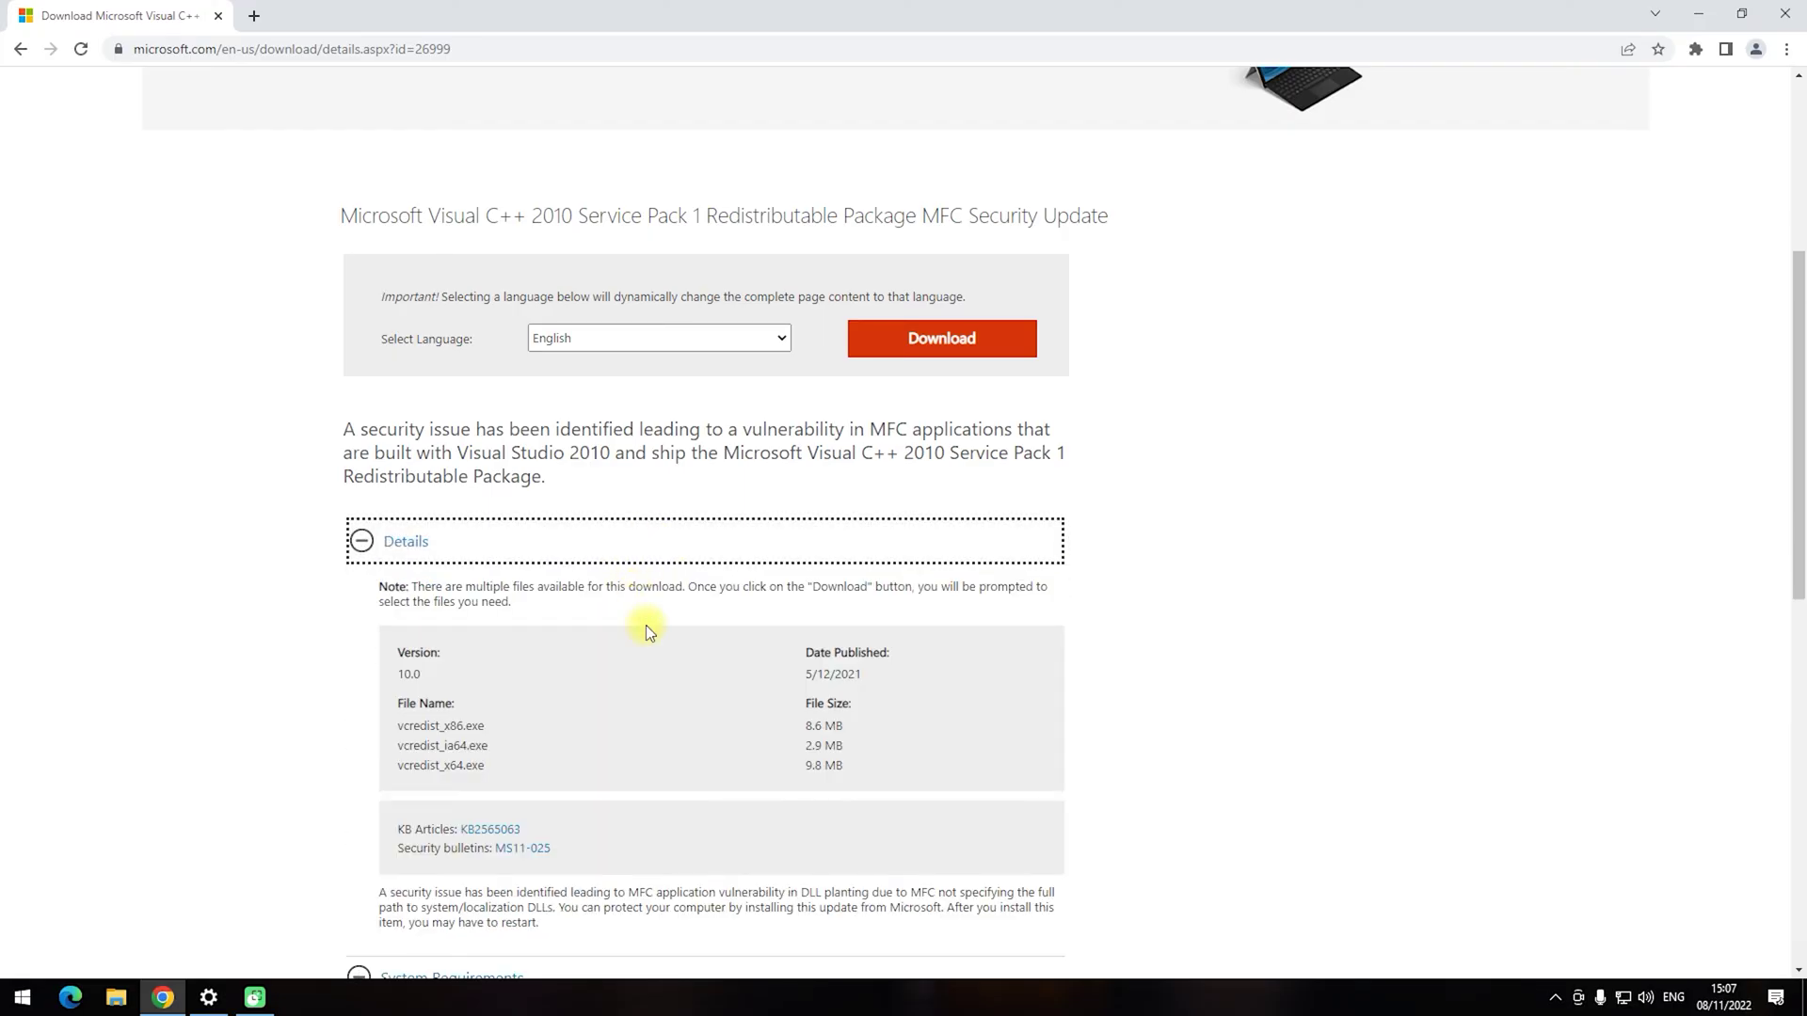
pyautogui.click(691, 591)
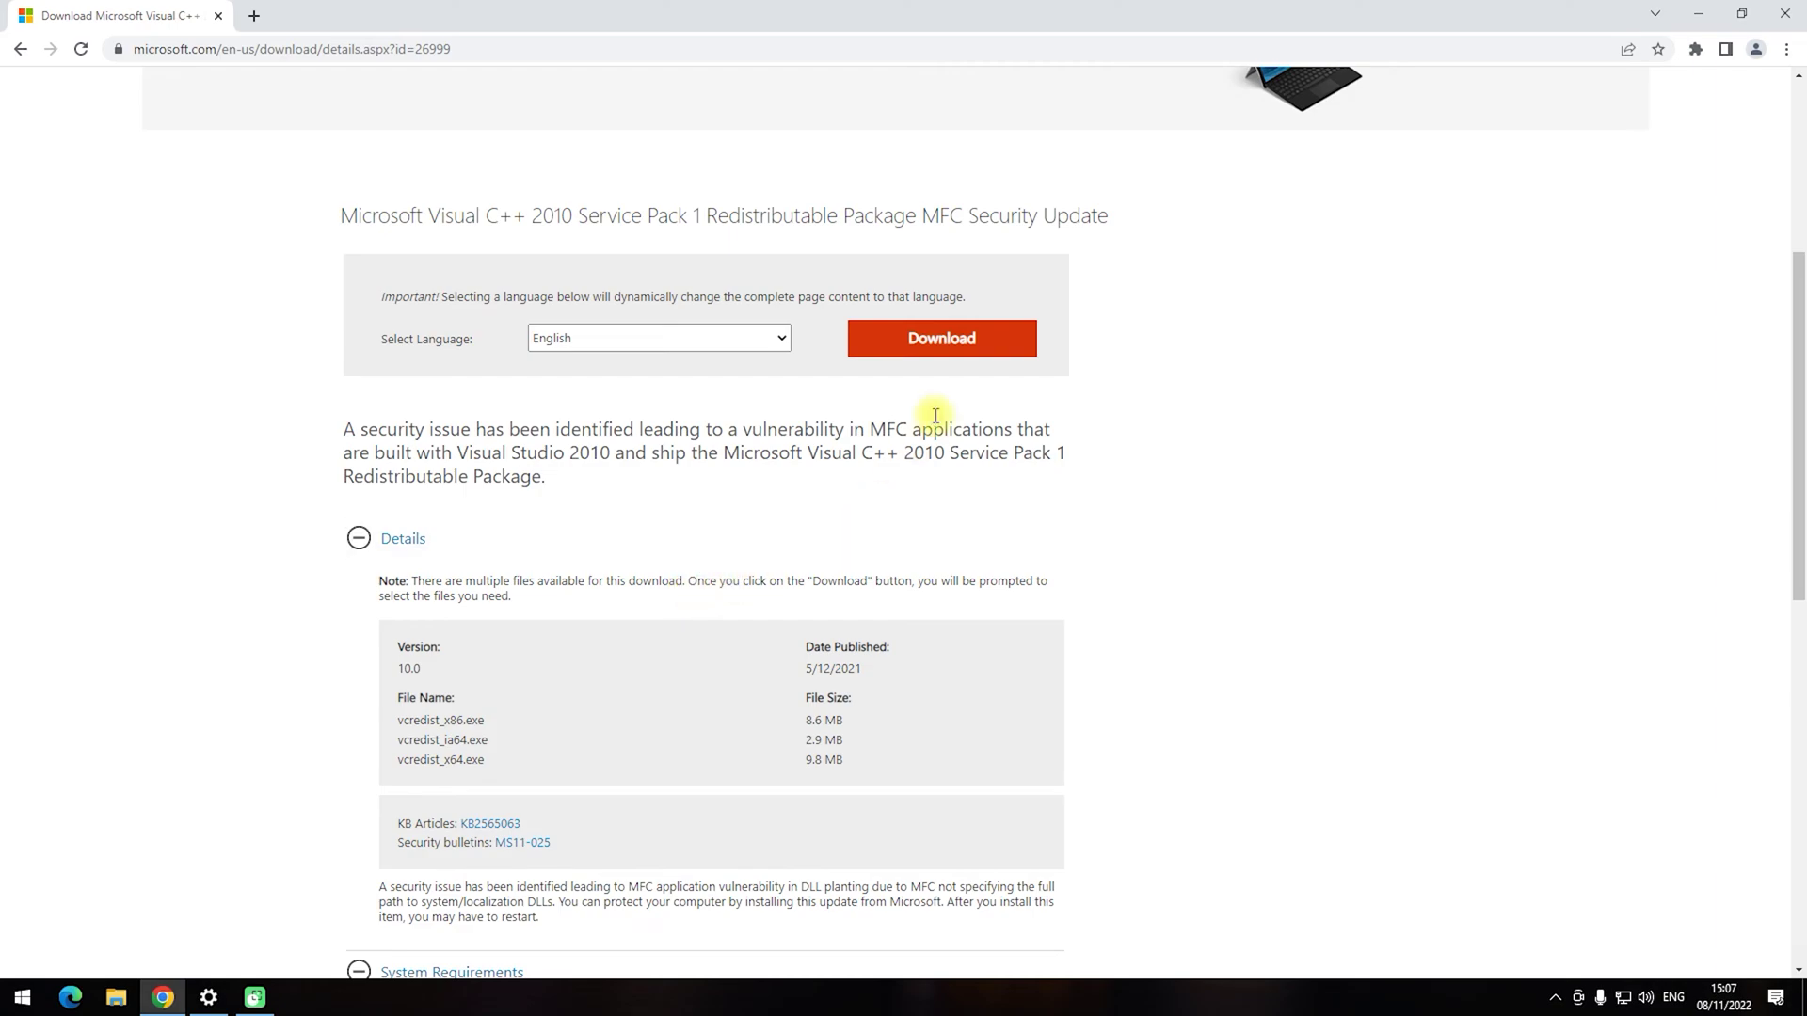
# Keep English as the language and start the download to list the available files
pyautogui.click(753, 339)
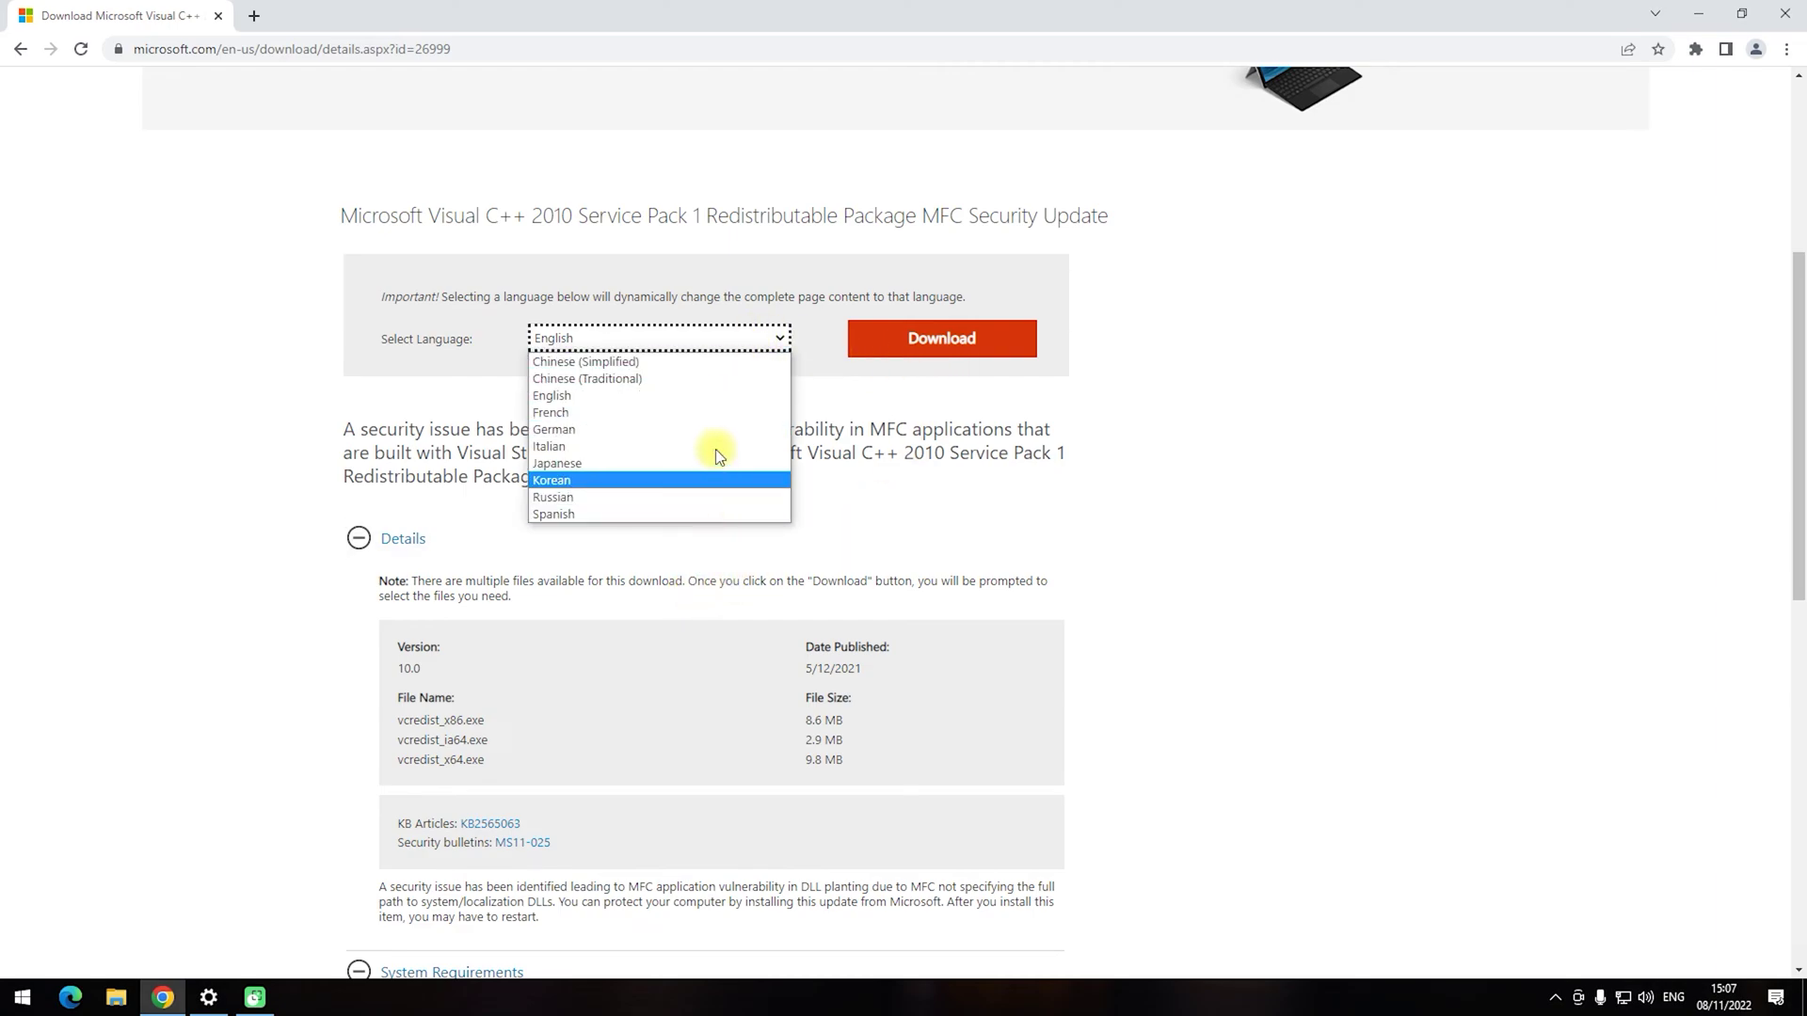
pyautogui.click(704, 394)
pyautogui.click(913, 340)
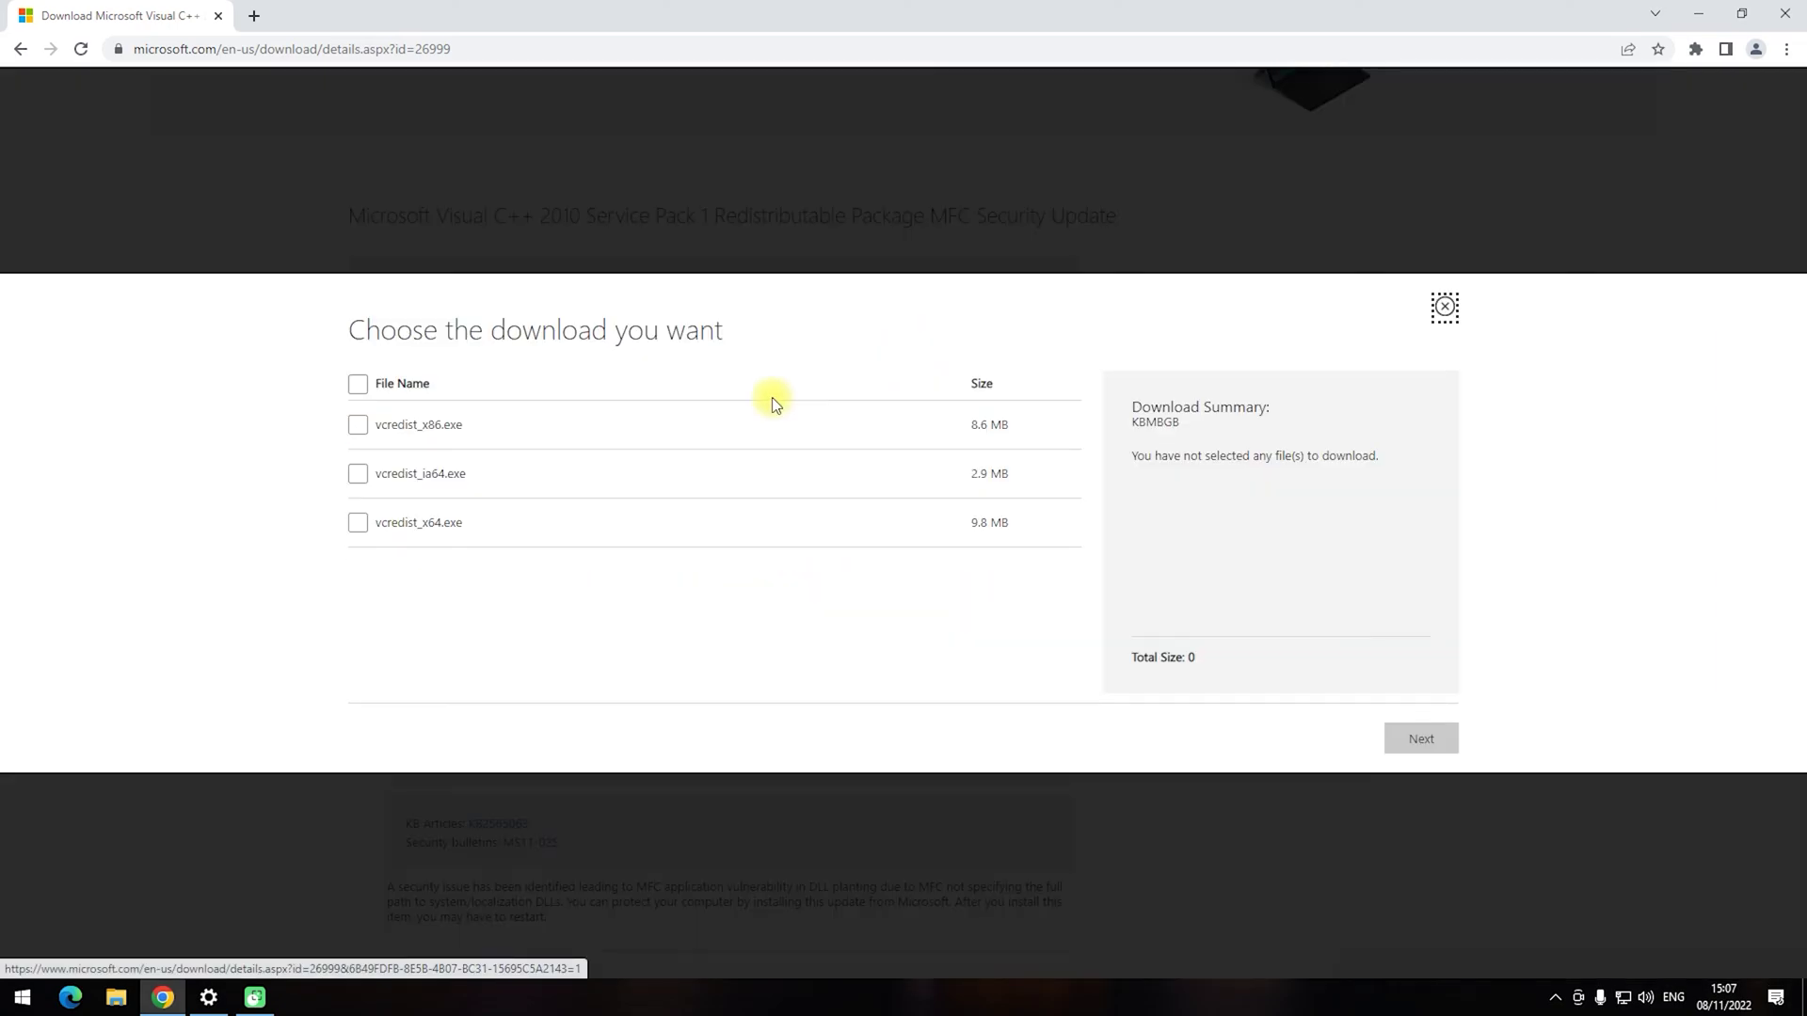
# Check in Settings > About that the PC has a 64-bit system with an x64-based processor
pyautogui.click(1699, 13)
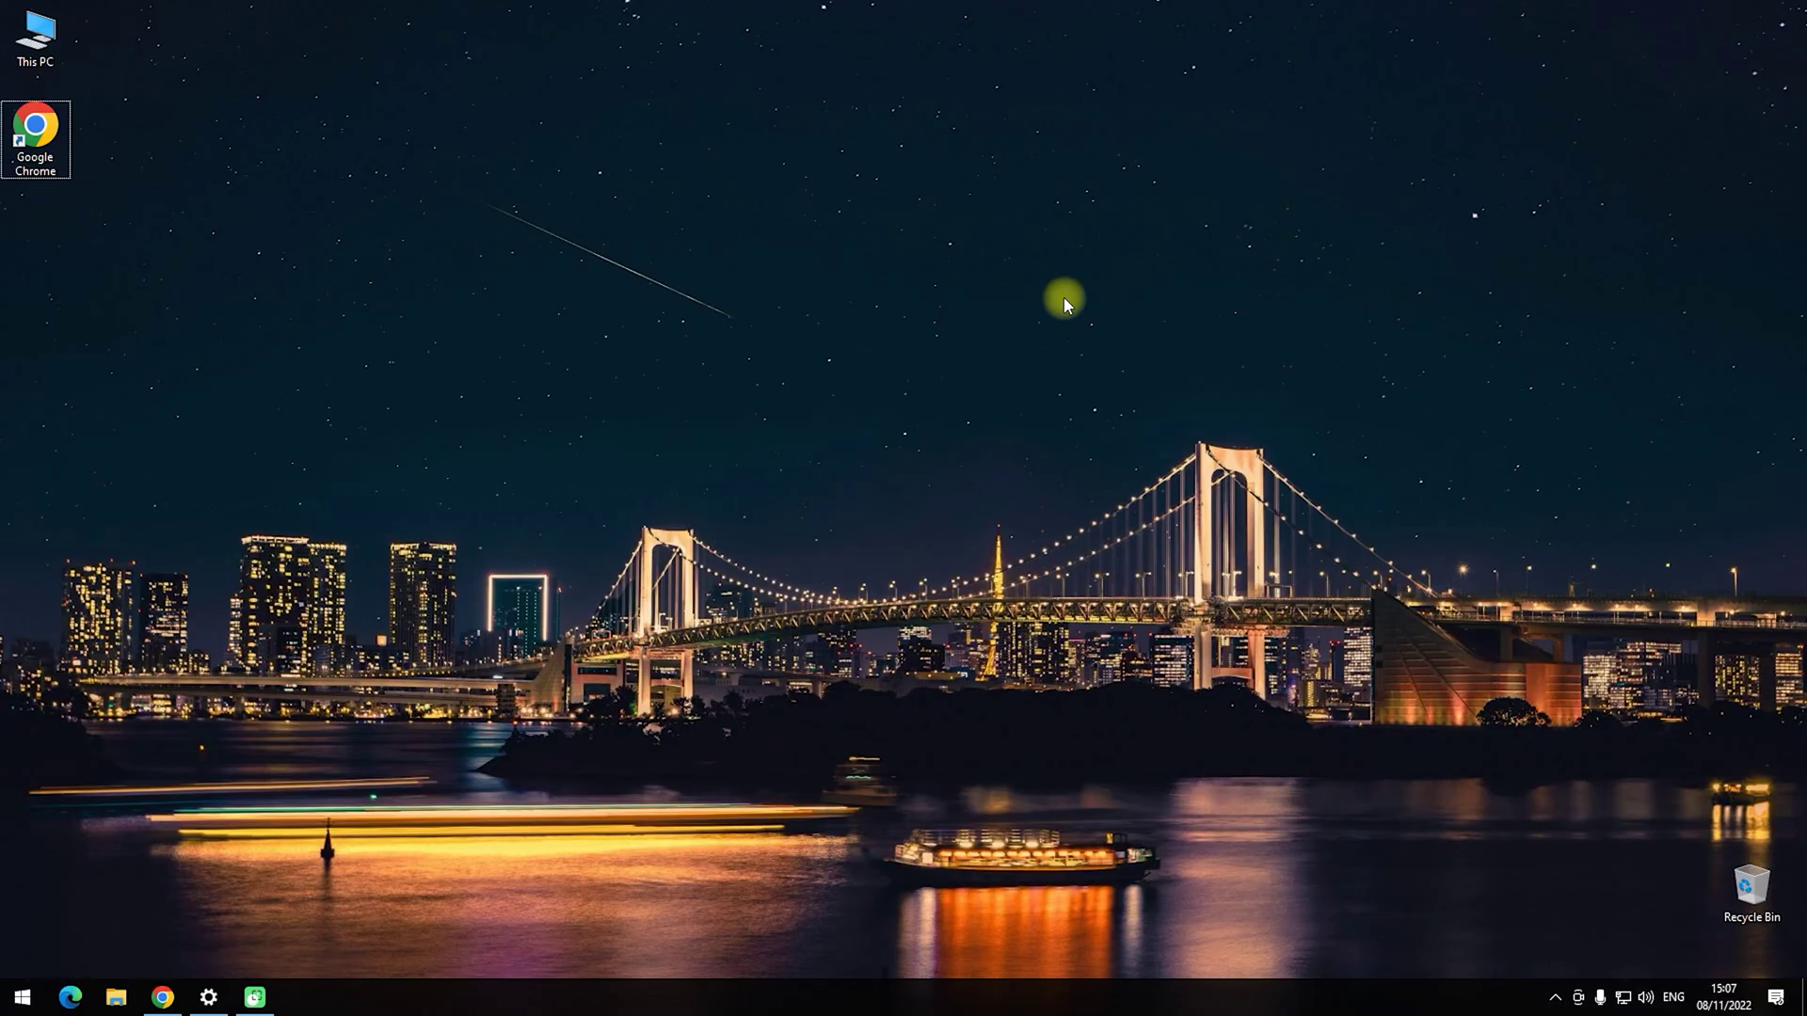
pyautogui.press('super+Pause')
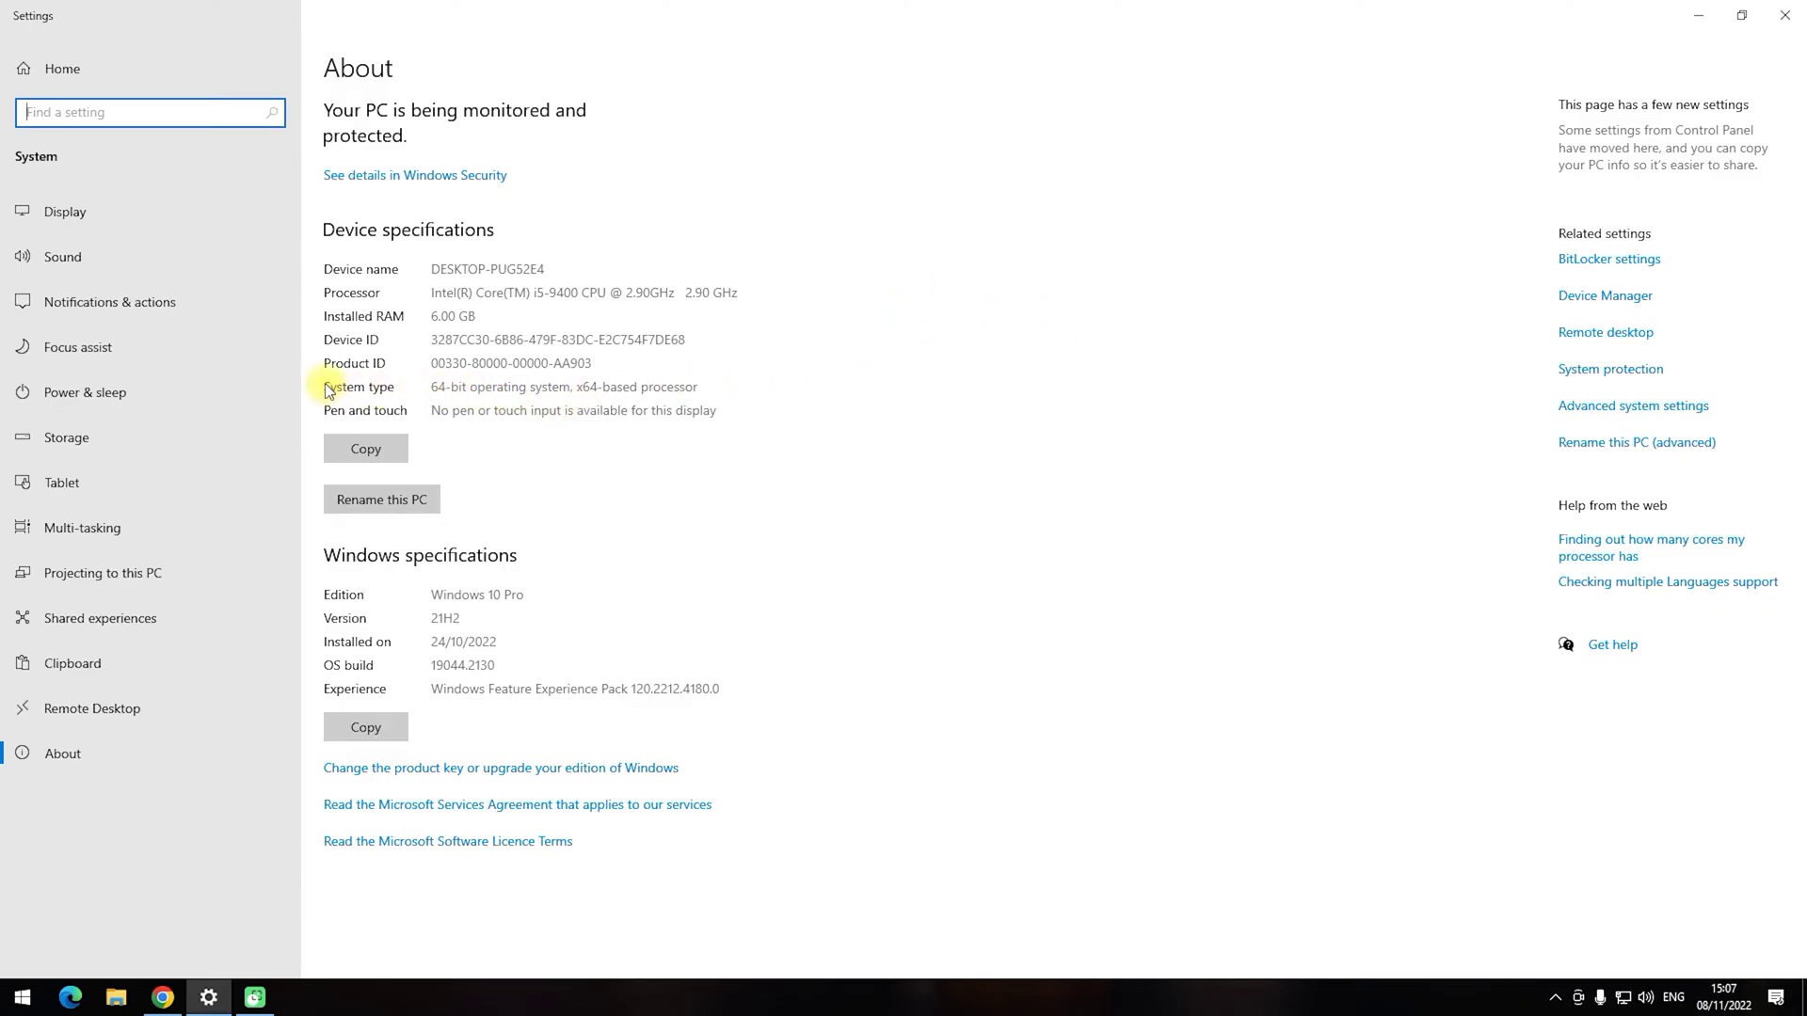
pyautogui.moveTo(437, 385); pyautogui.dragTo(773, 389)
pyautogui.click(526, 340)
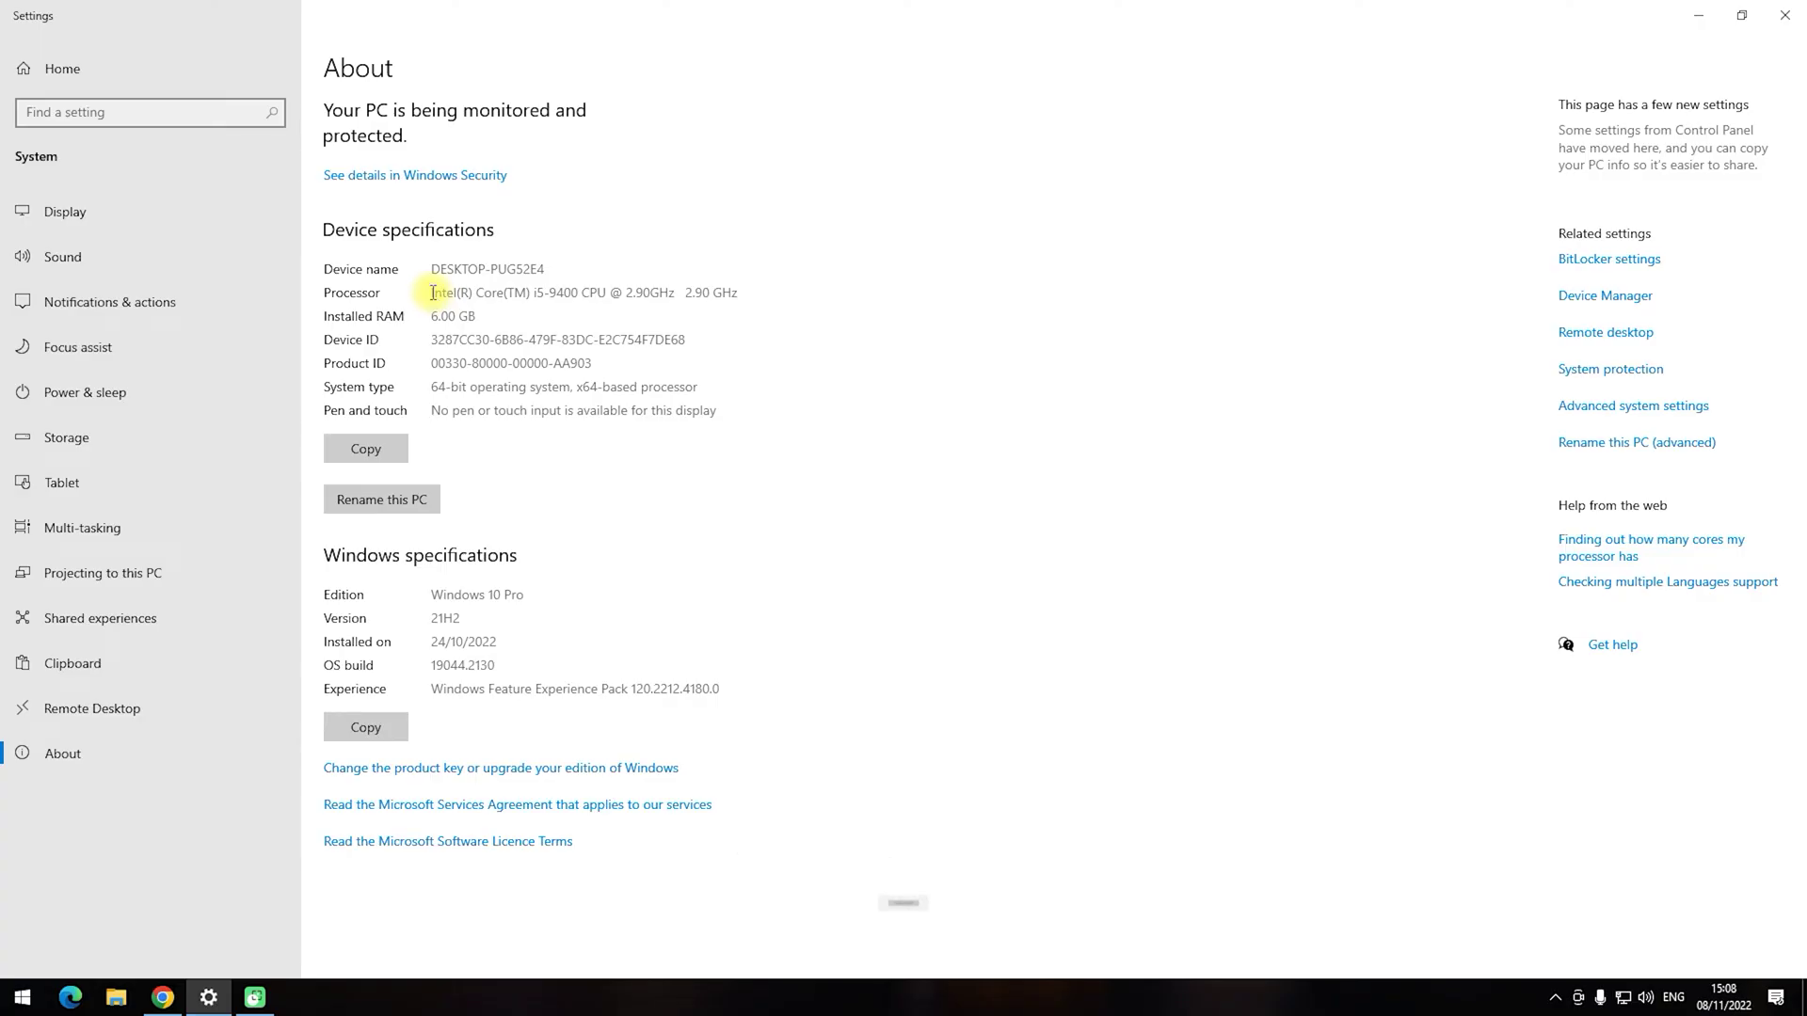
pyautogui.moveTo(432, 293); pyautogui.dragTo(763, 294)
pyautogui.click(841, 338)
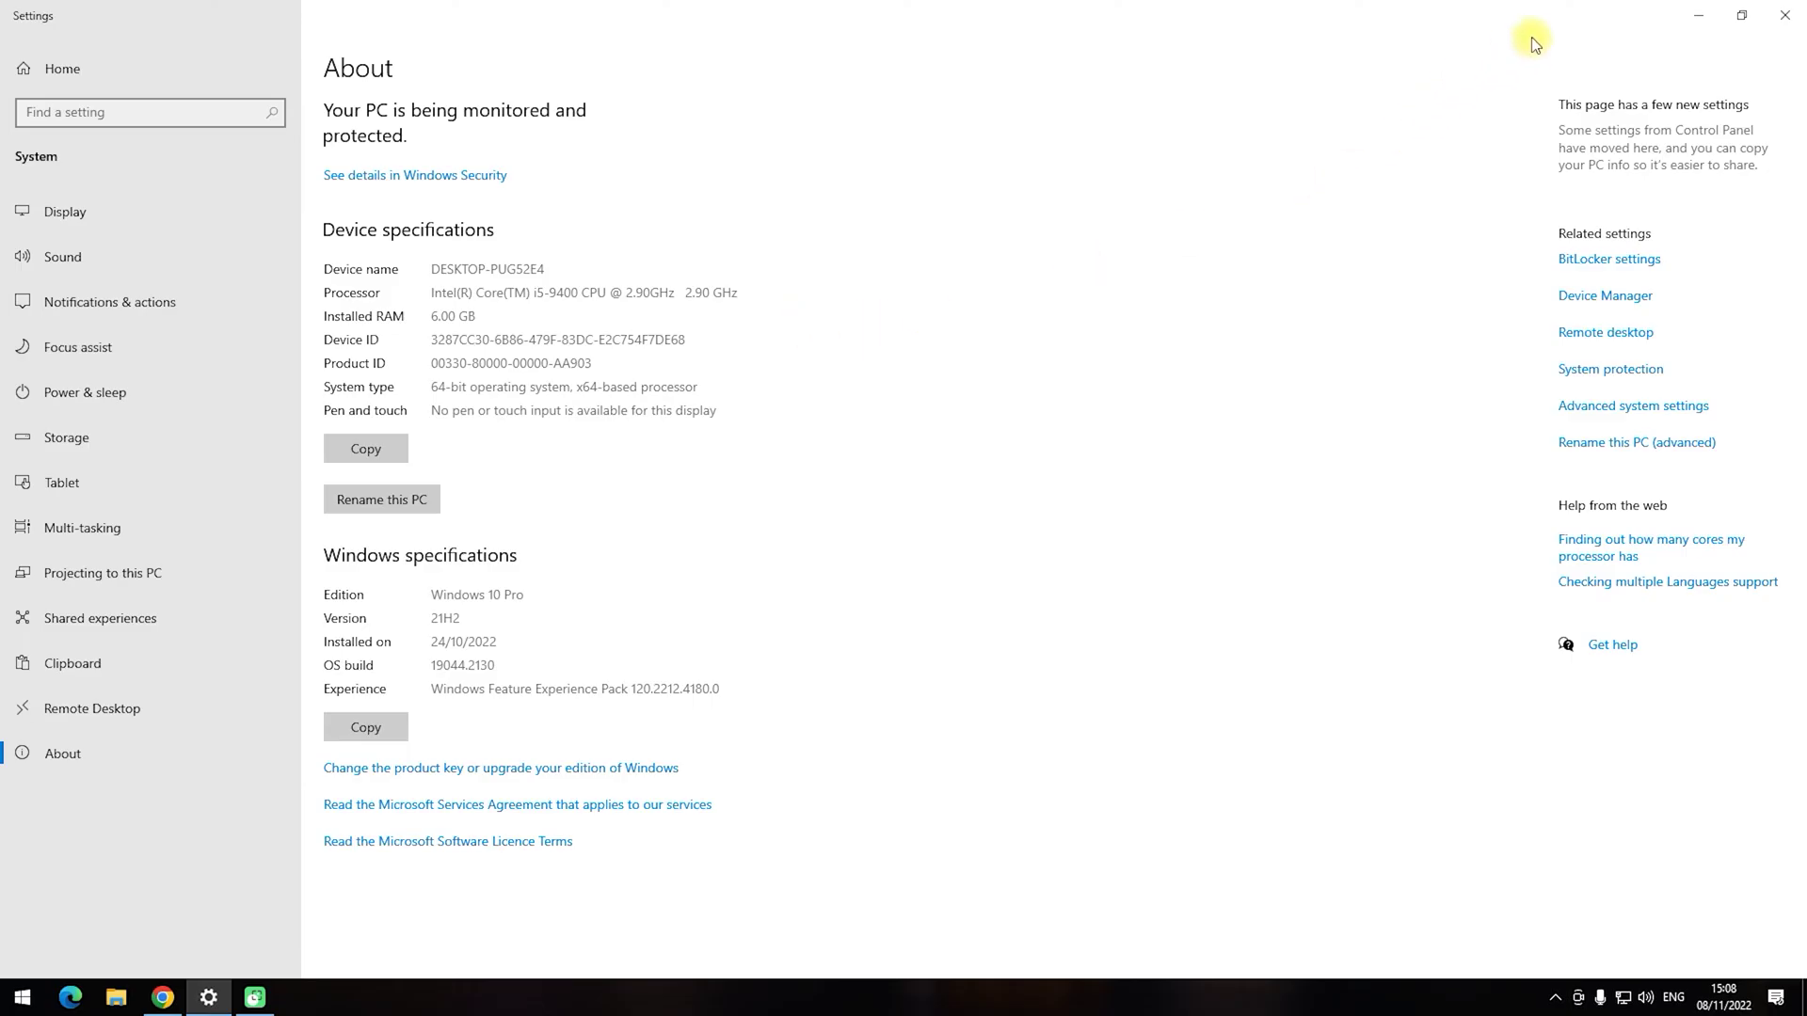
pyautogui.click(1698, 15)
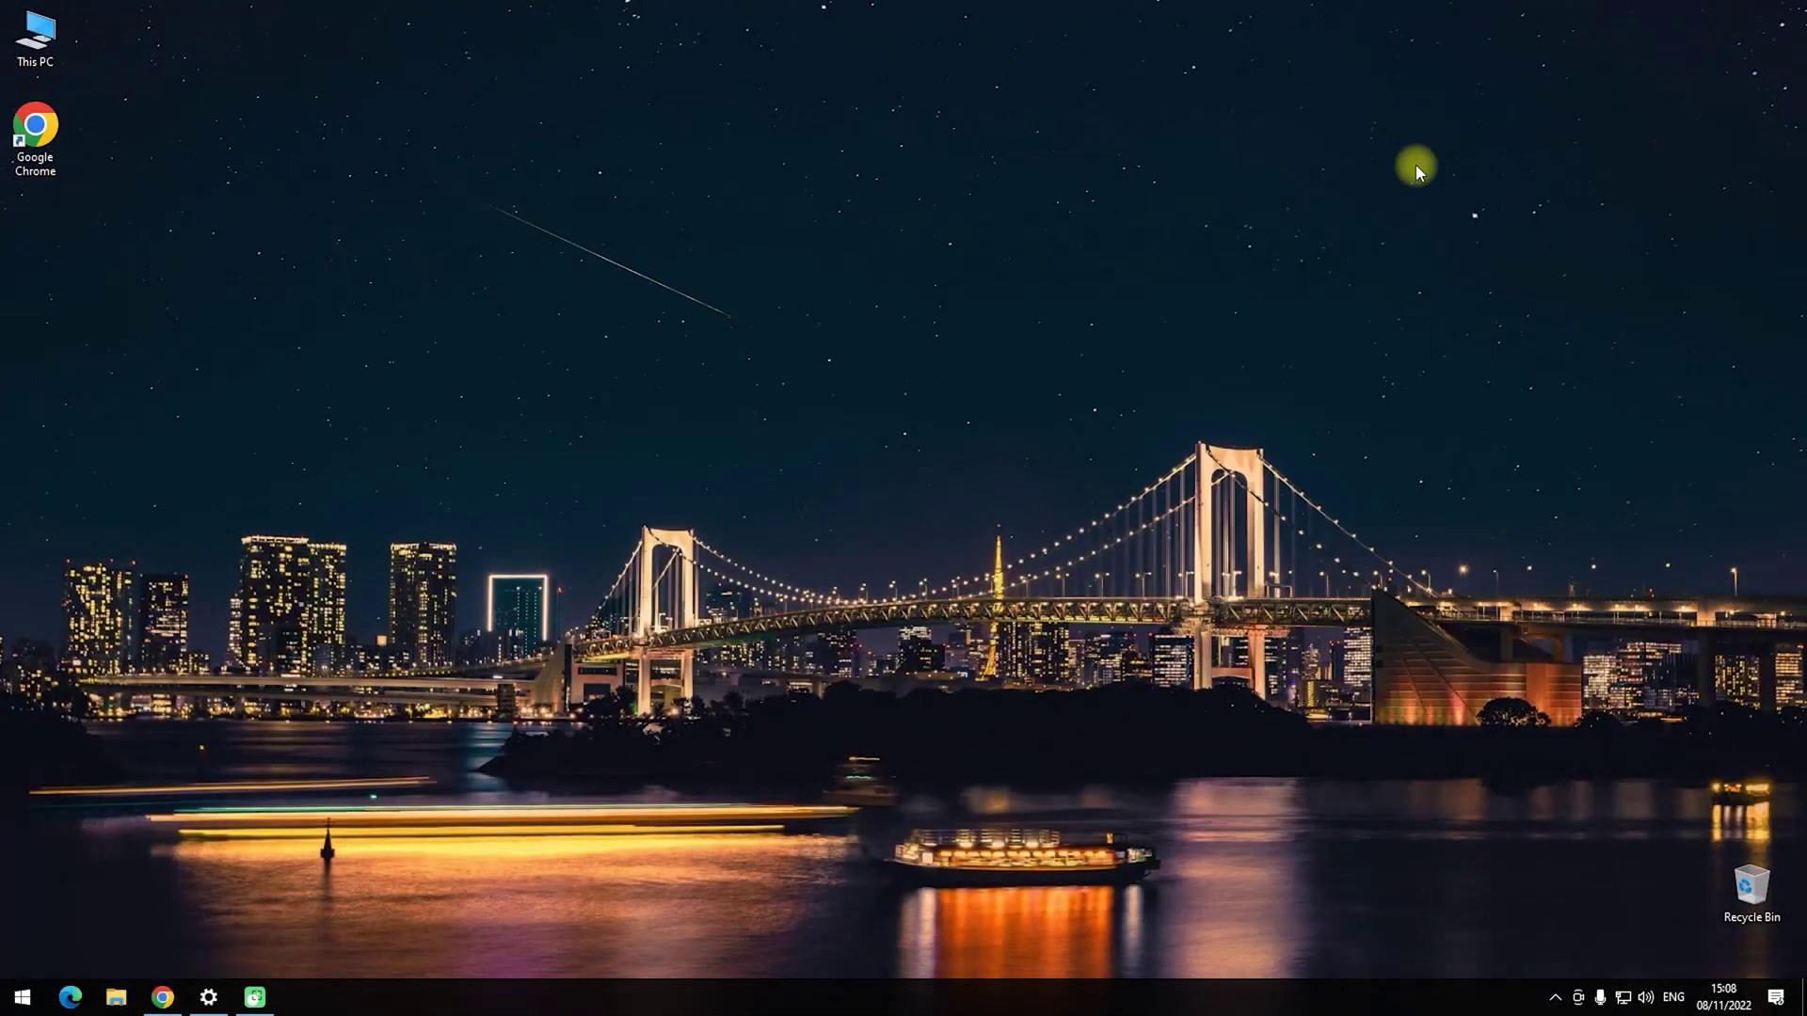
# Select vcredist_x64.exe among the download choices and download it
pyautogui.click(163, 996)
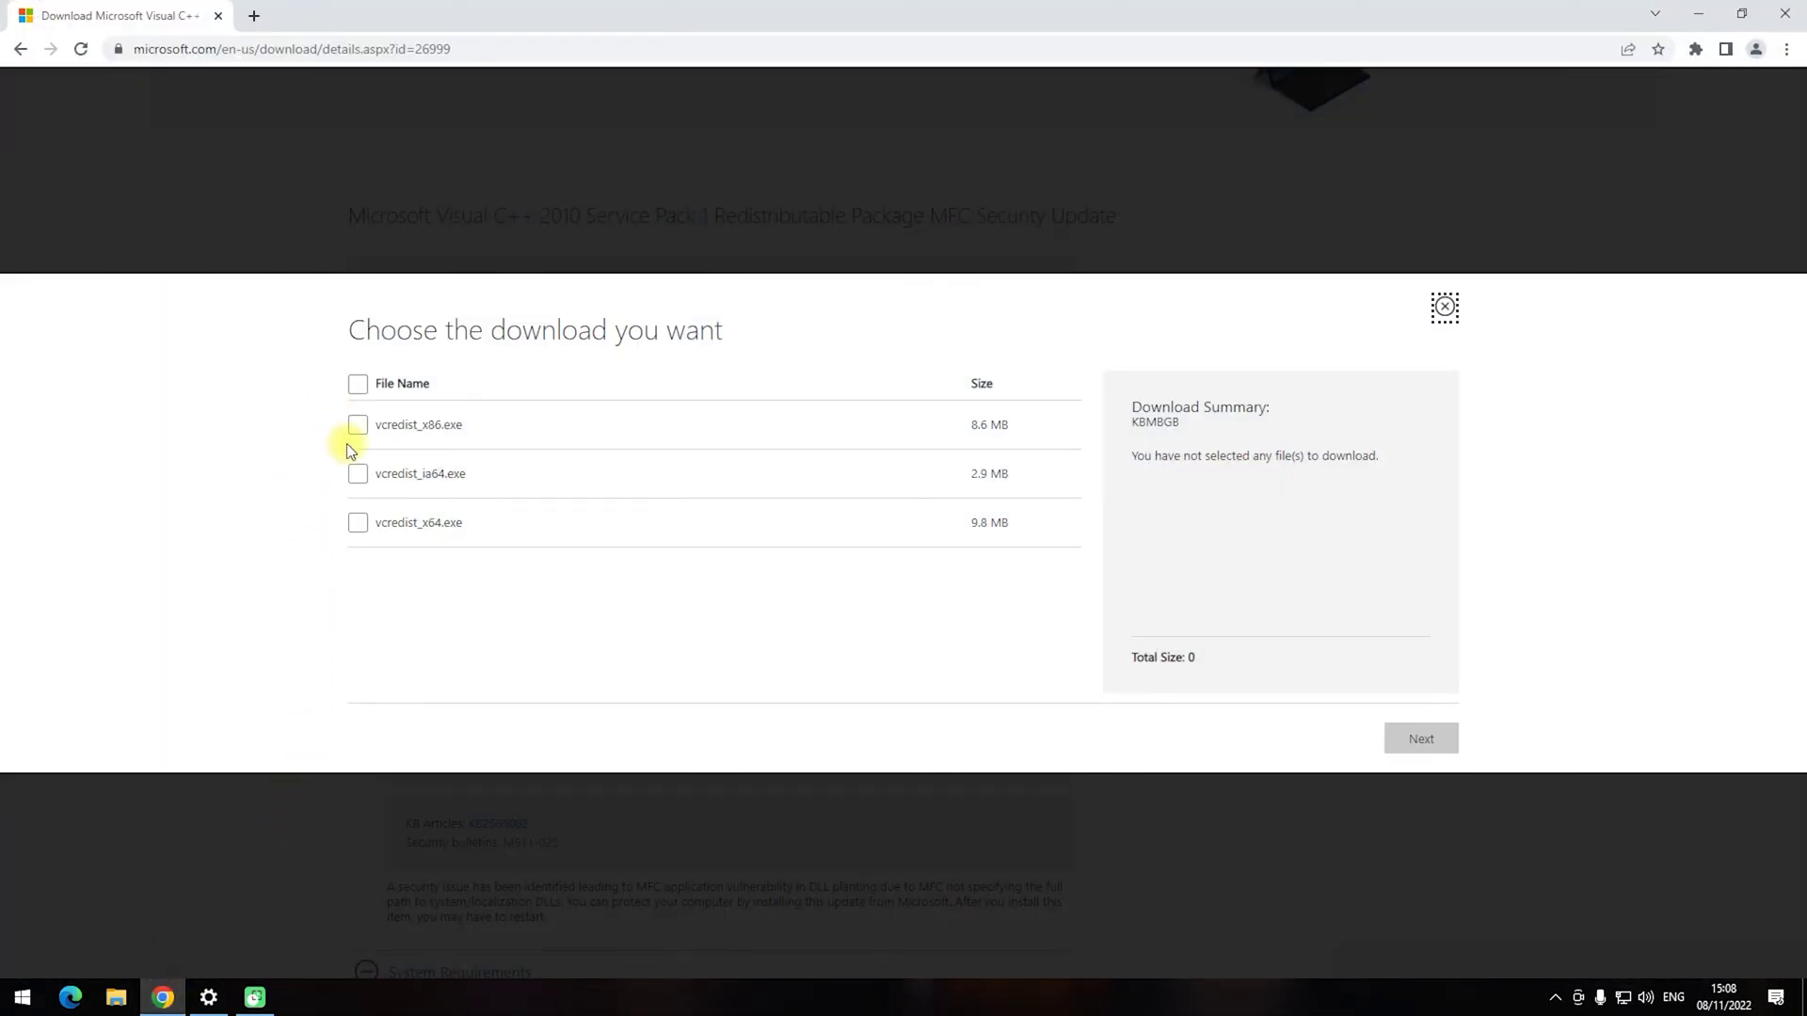
pyautogui.click(358, 522)
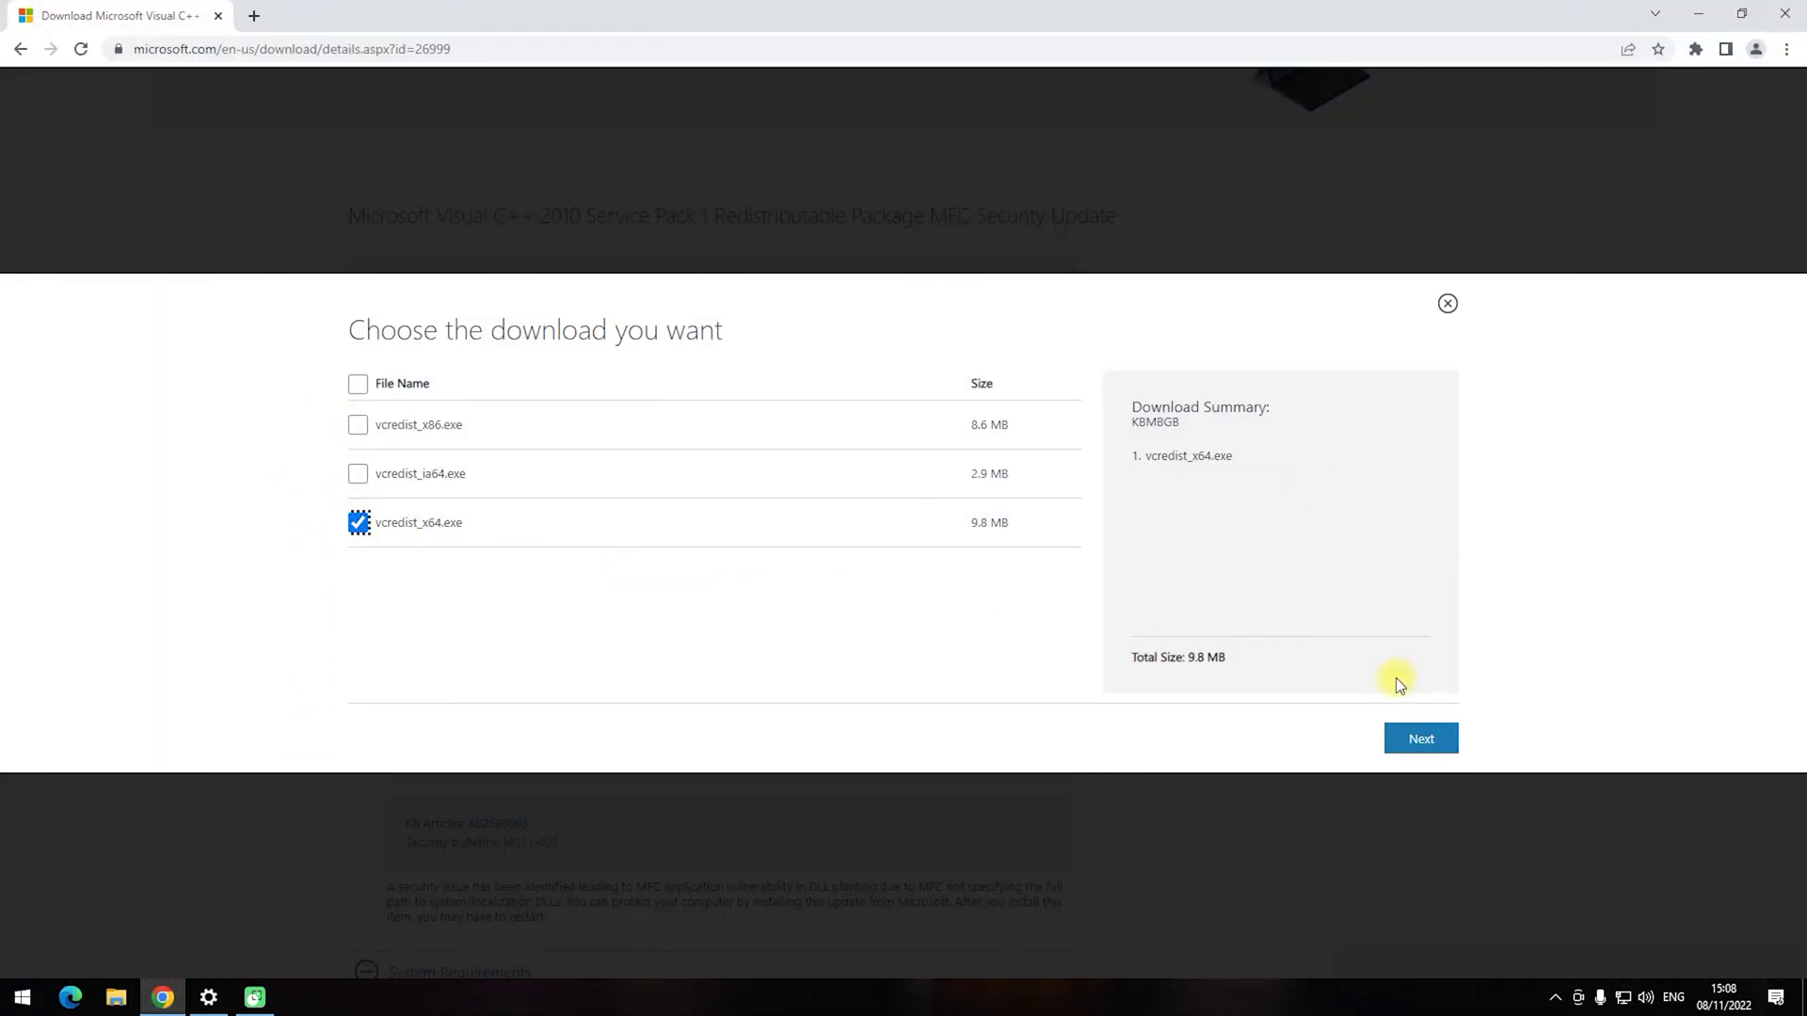
pyautogui.click(1435, 743)
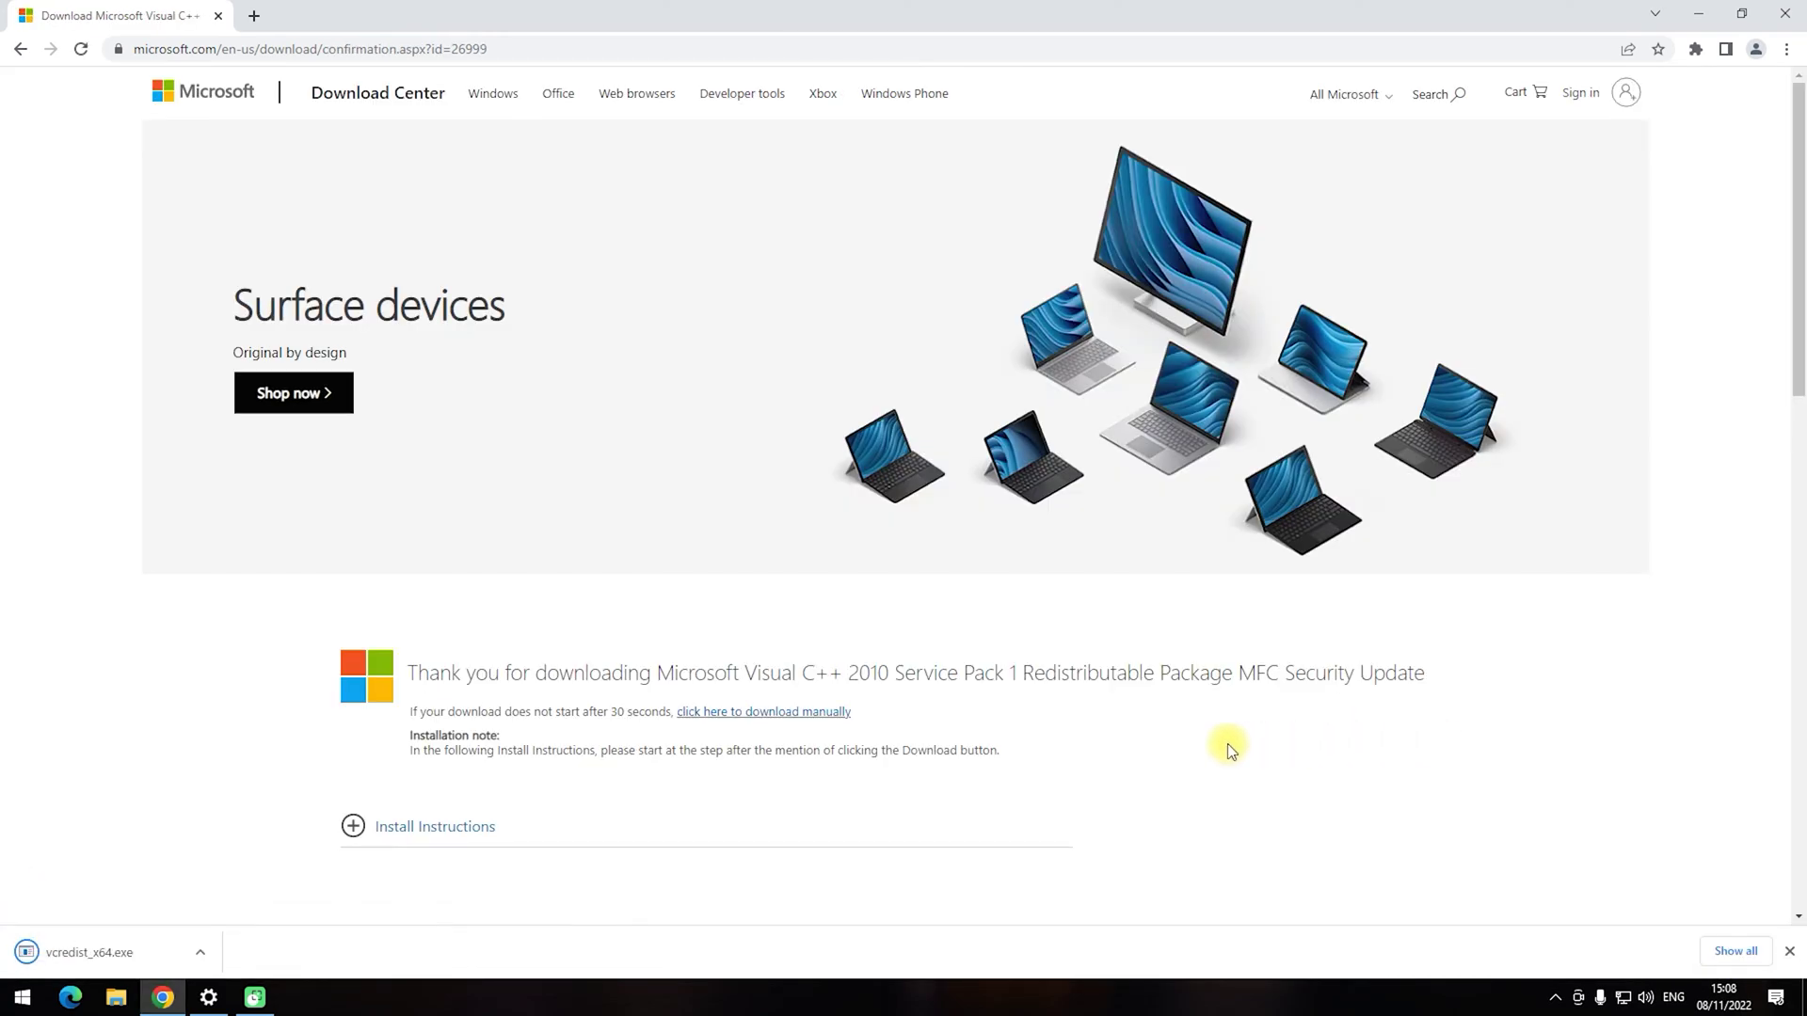
# Run vcredist_x64.exe, accept the license, and install the Visual C++ 2010 redistributable
pyautogui.click(85, 952)
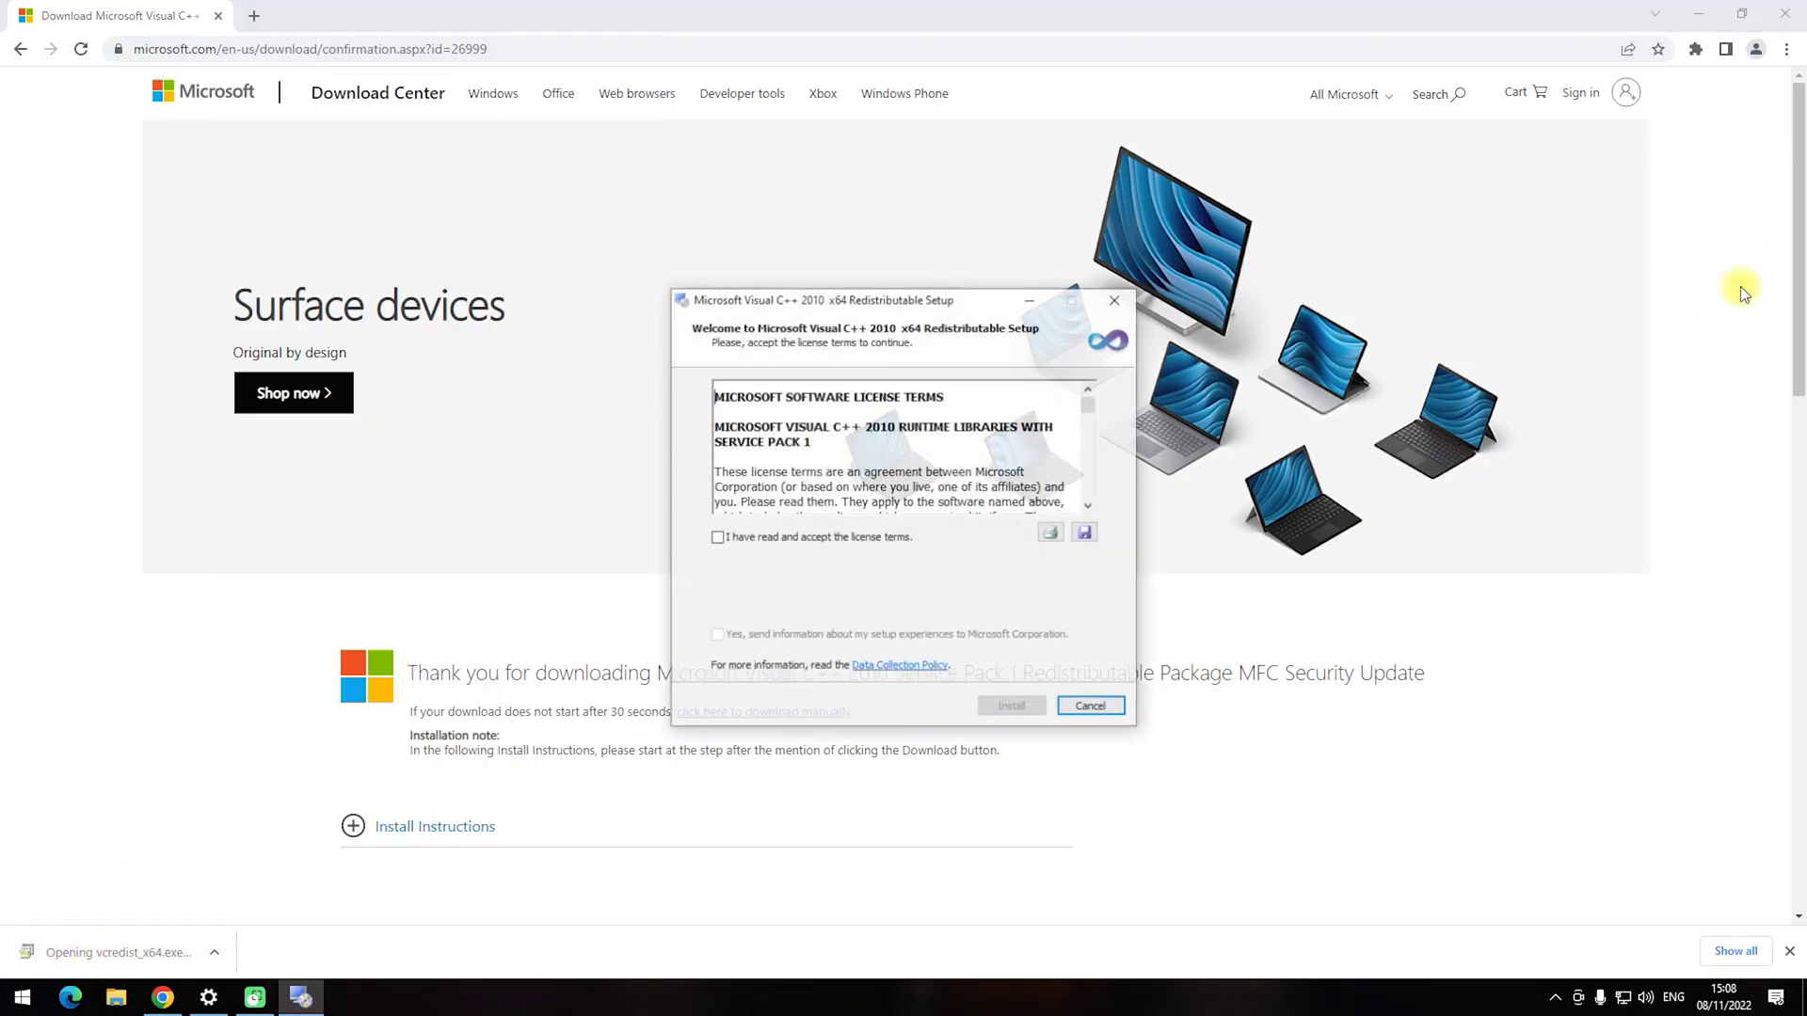
pyautogui.click(1702, 13)
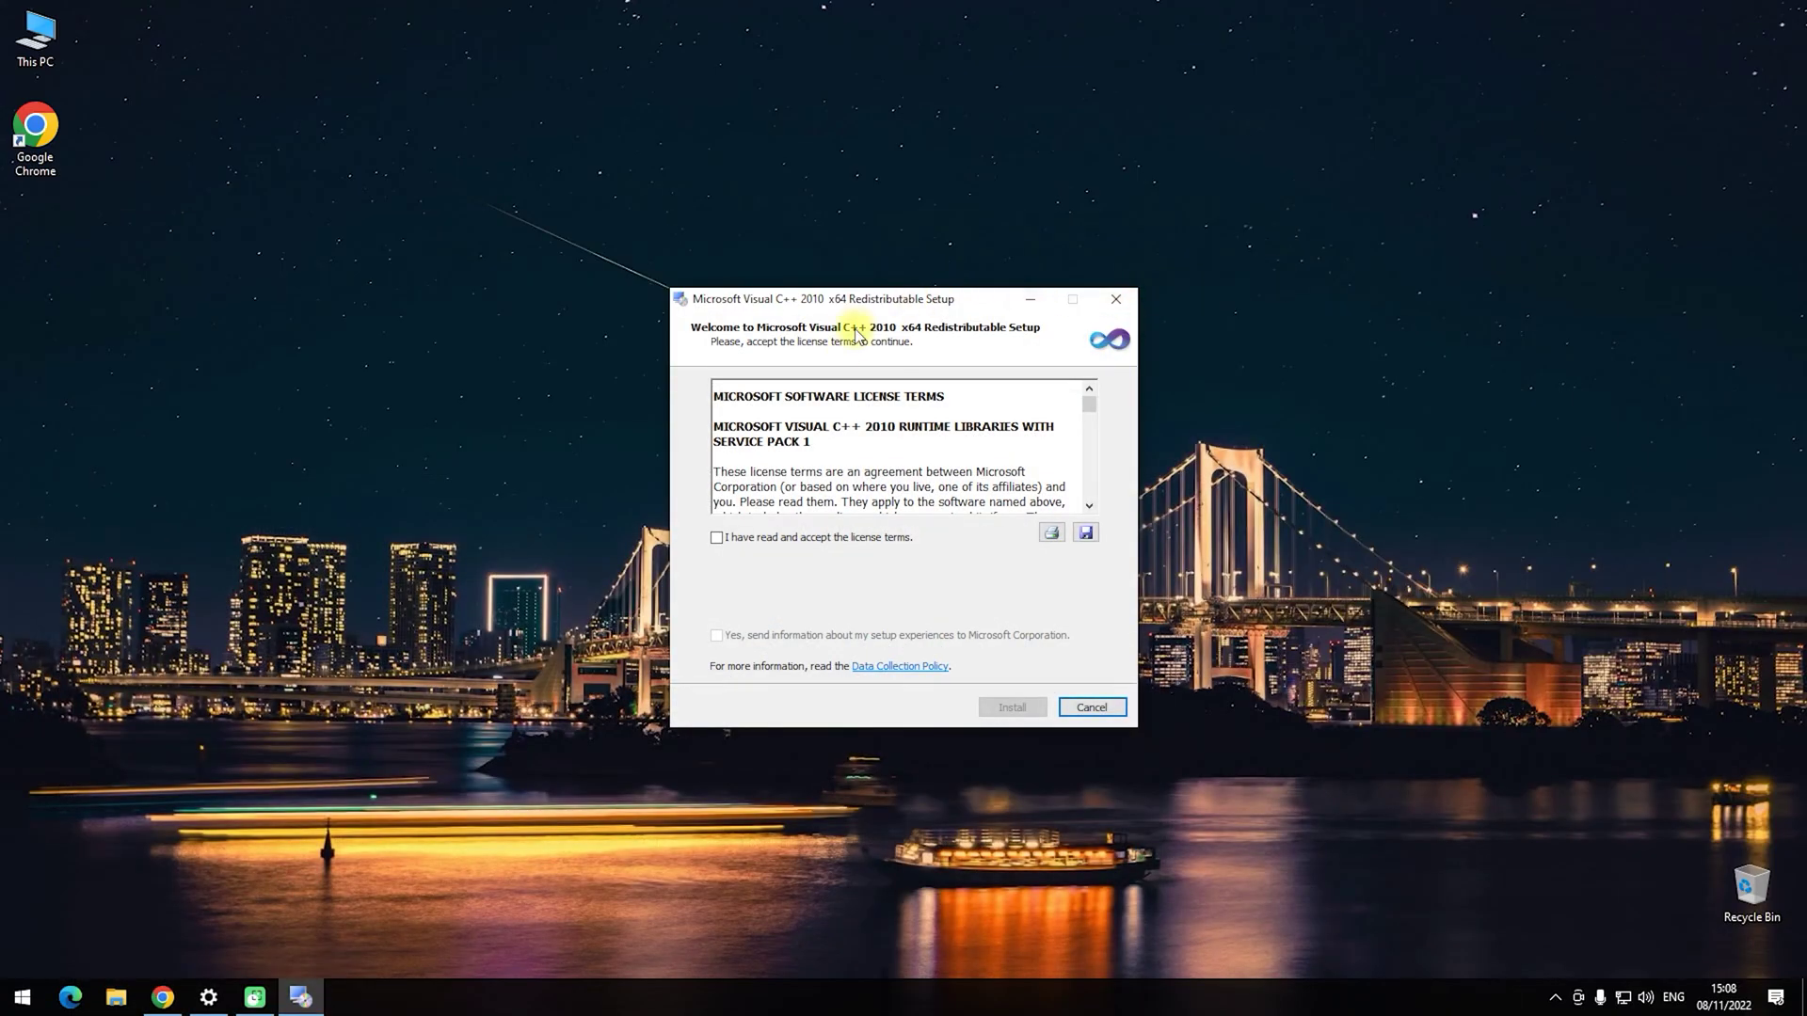
pyautogui.click(812, 538)
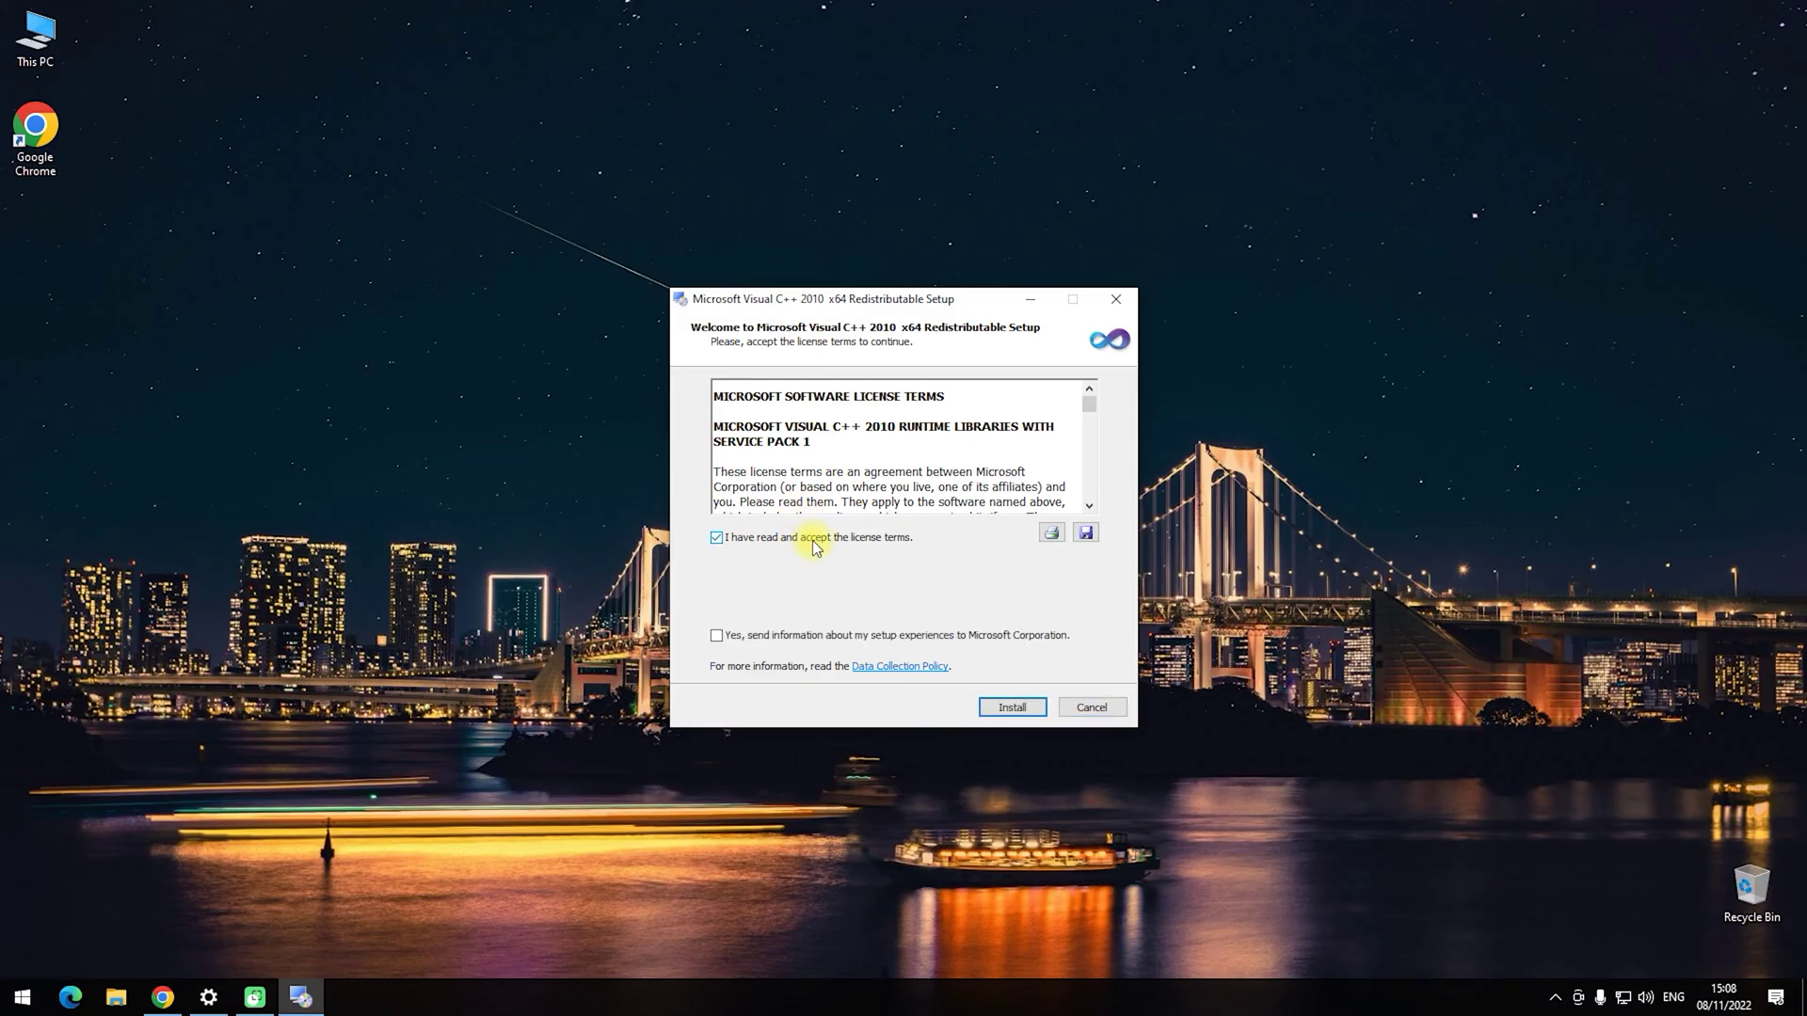
pyautogui.click(1013, 708)
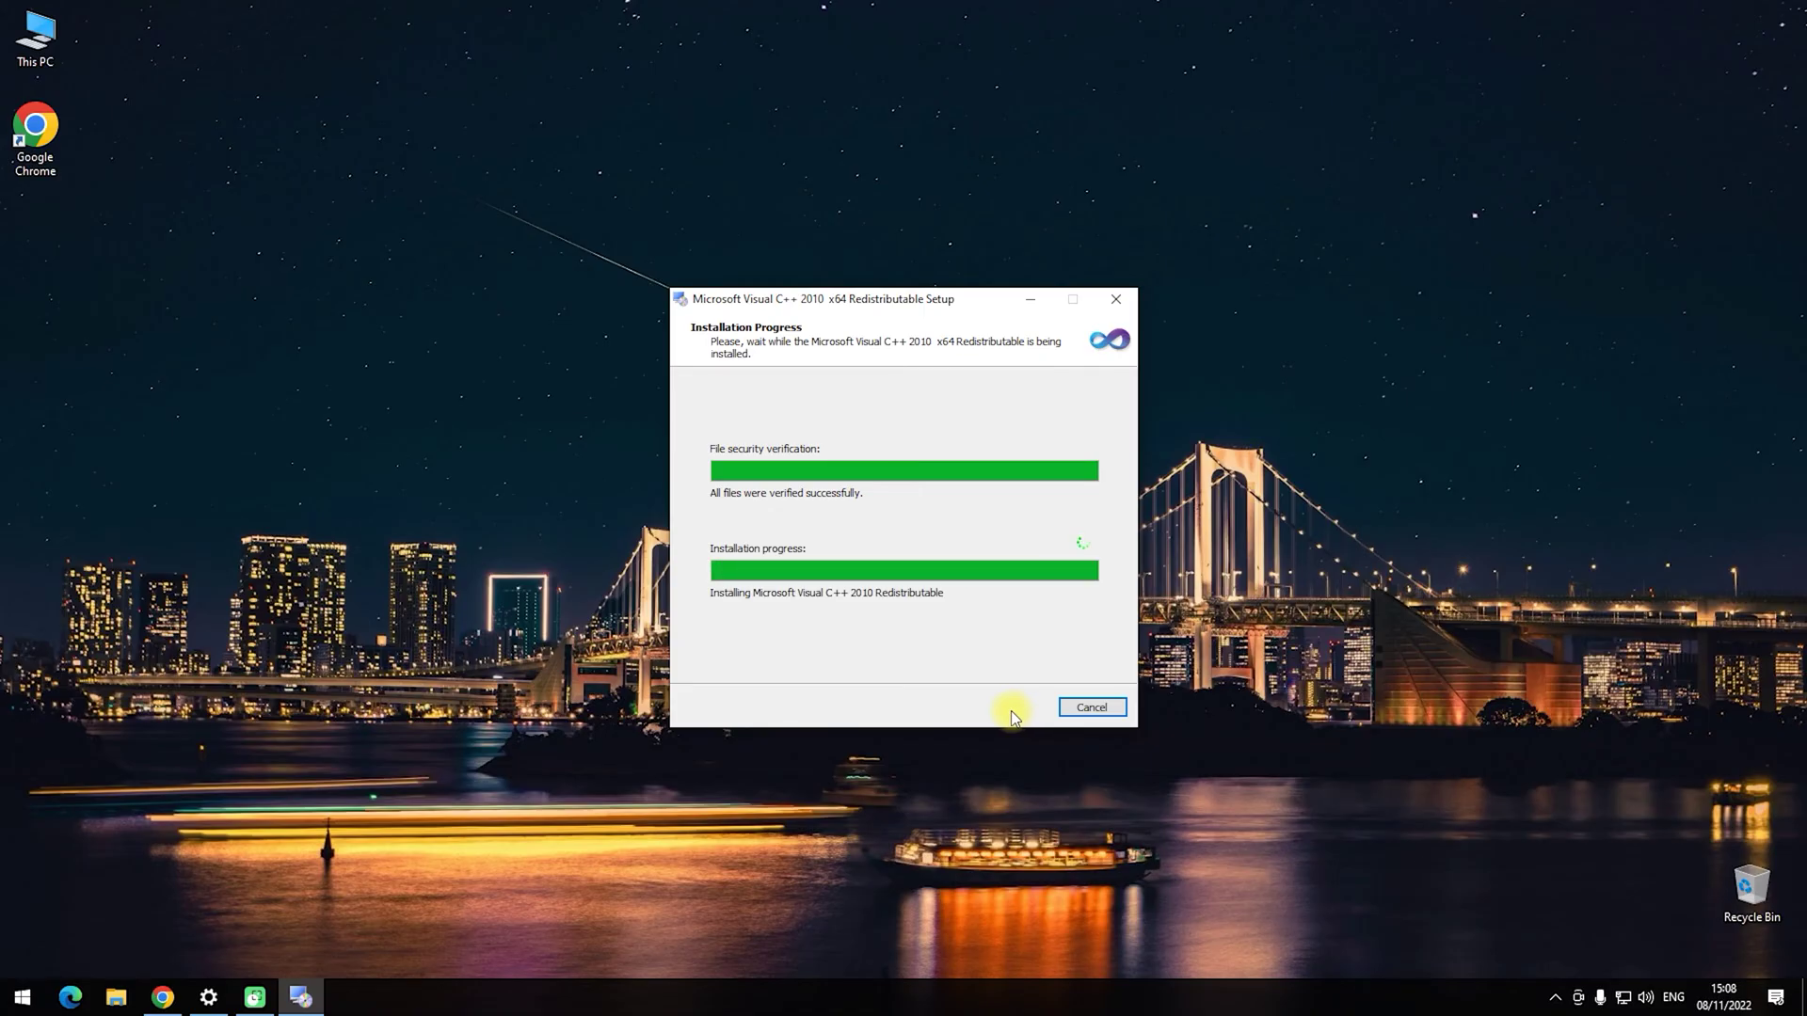
pyautogui.click(1089, 707)
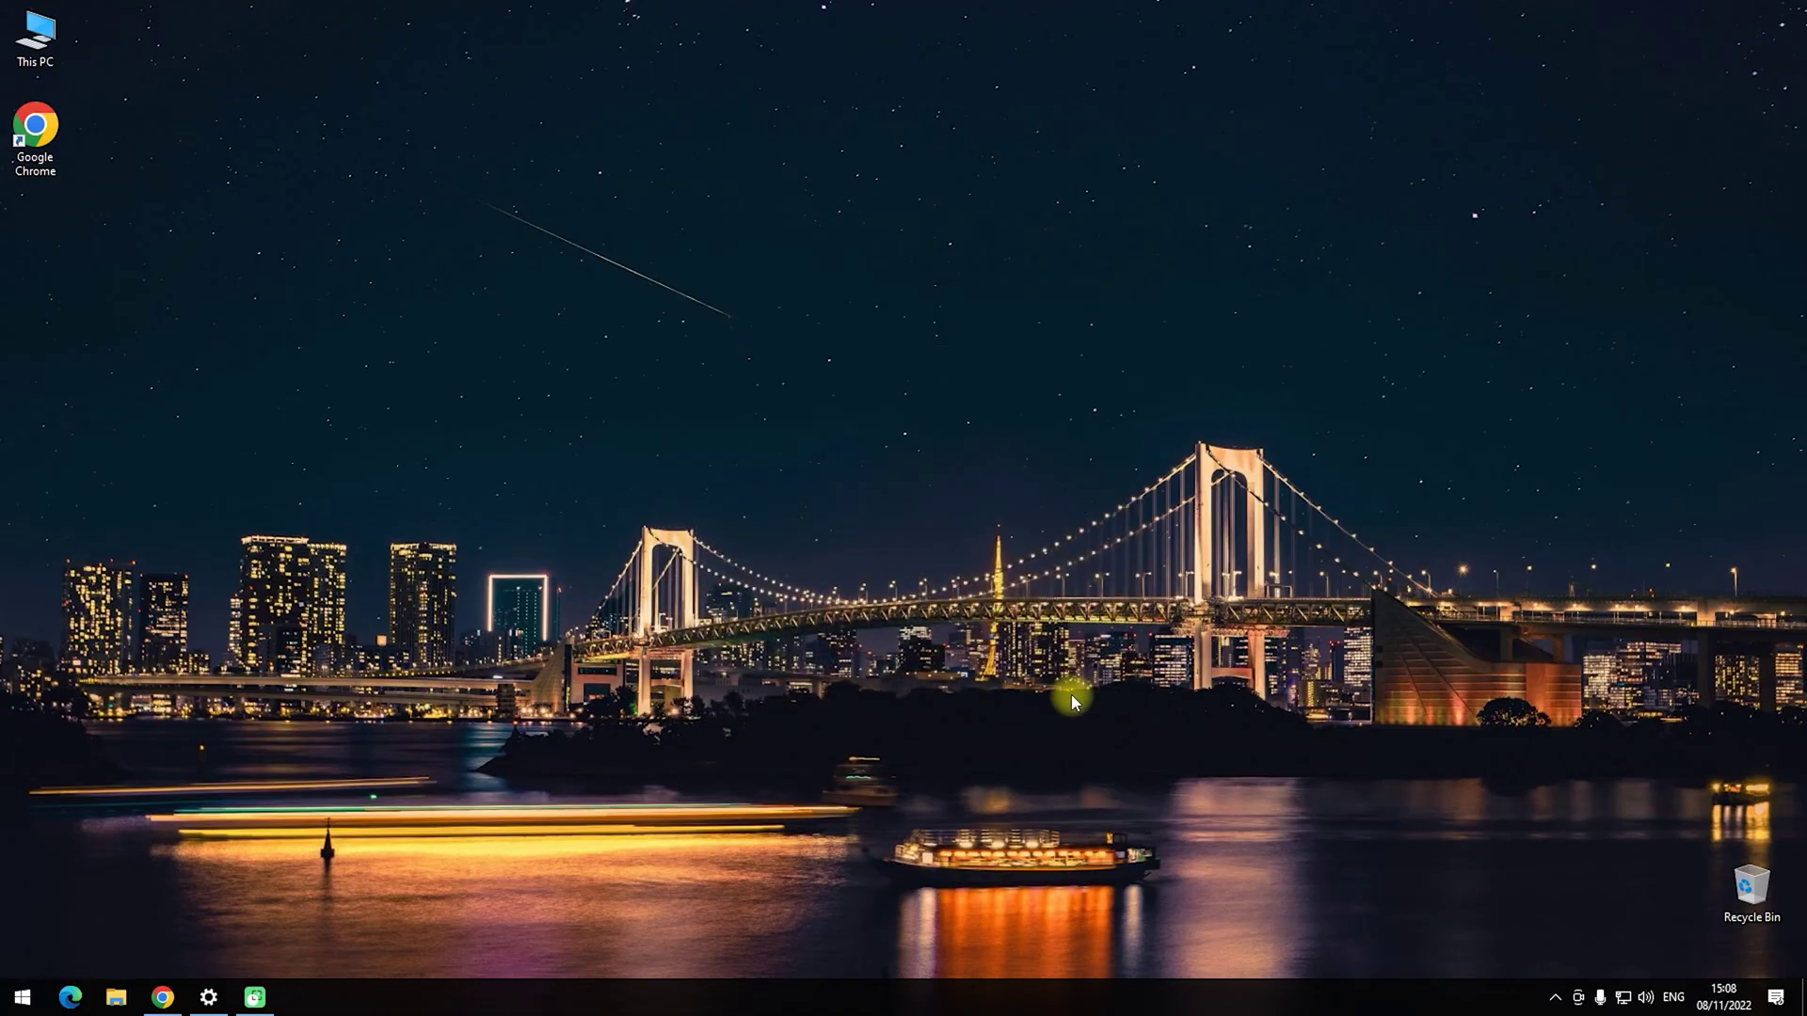
# Show Chrome's Downloads page listing vcredist_x64.exe
pyautogui.click(162, 996)
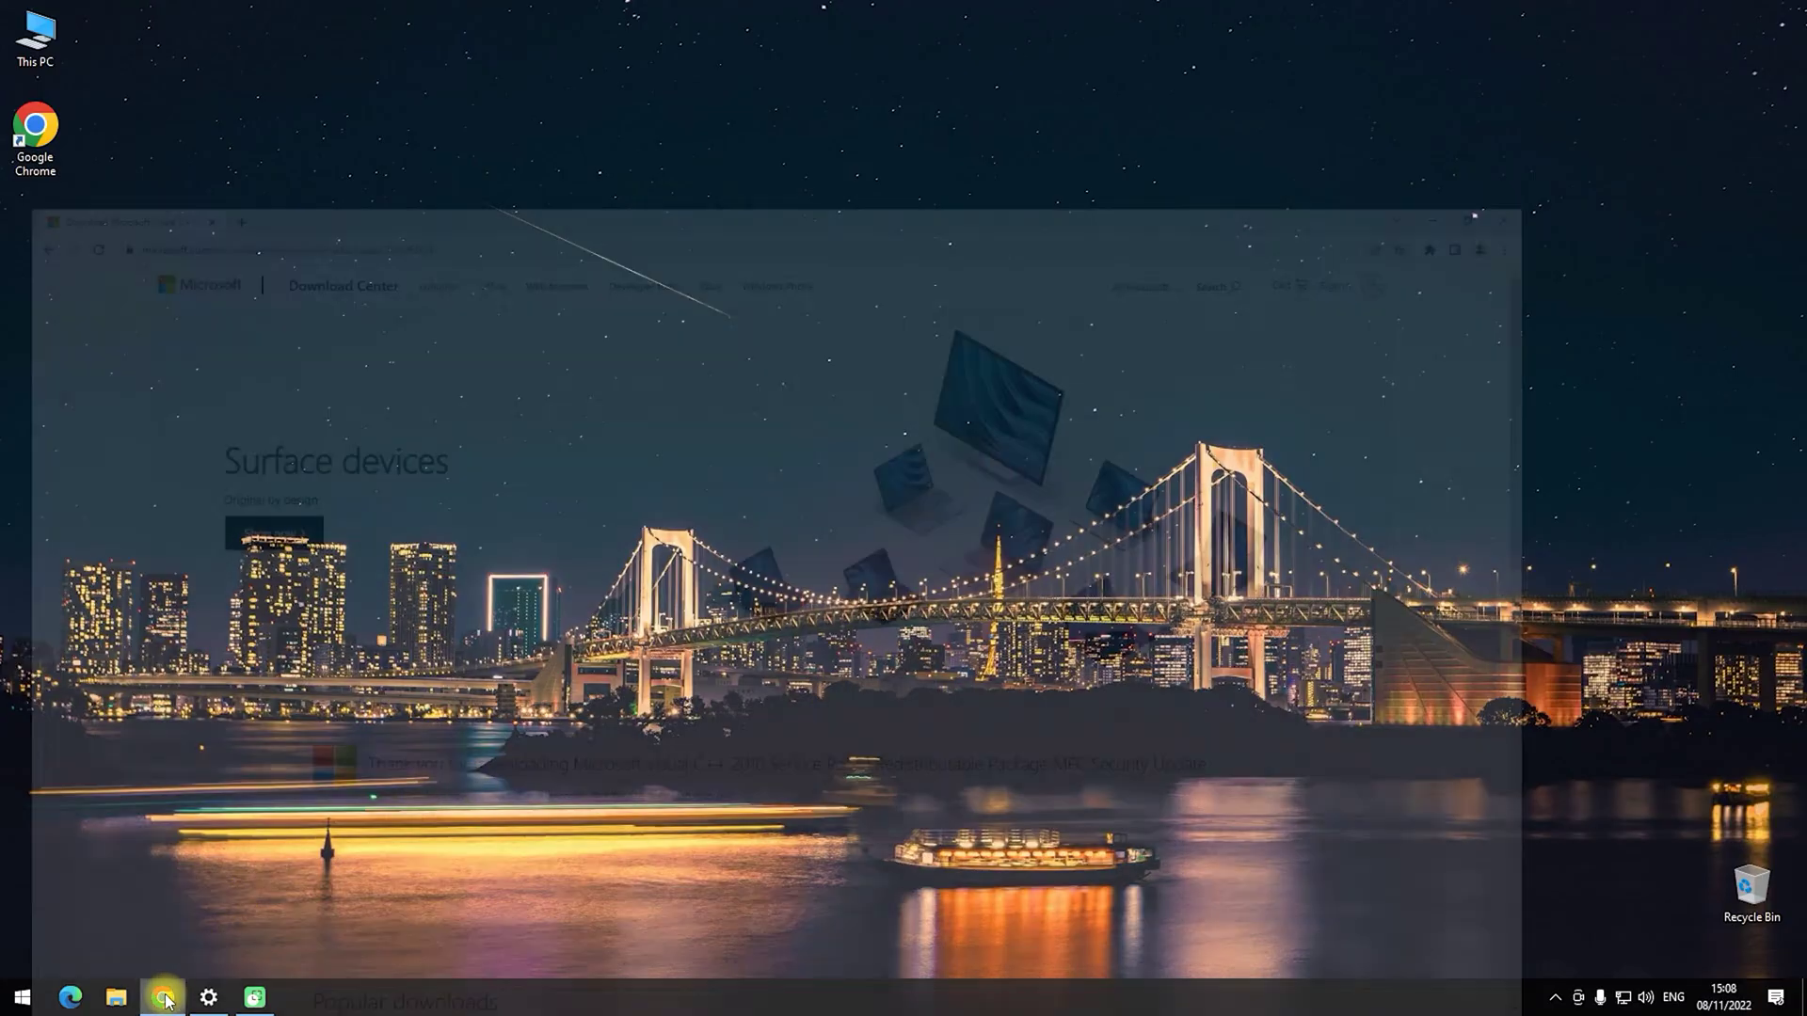
pyautogui.click(1787, 54)
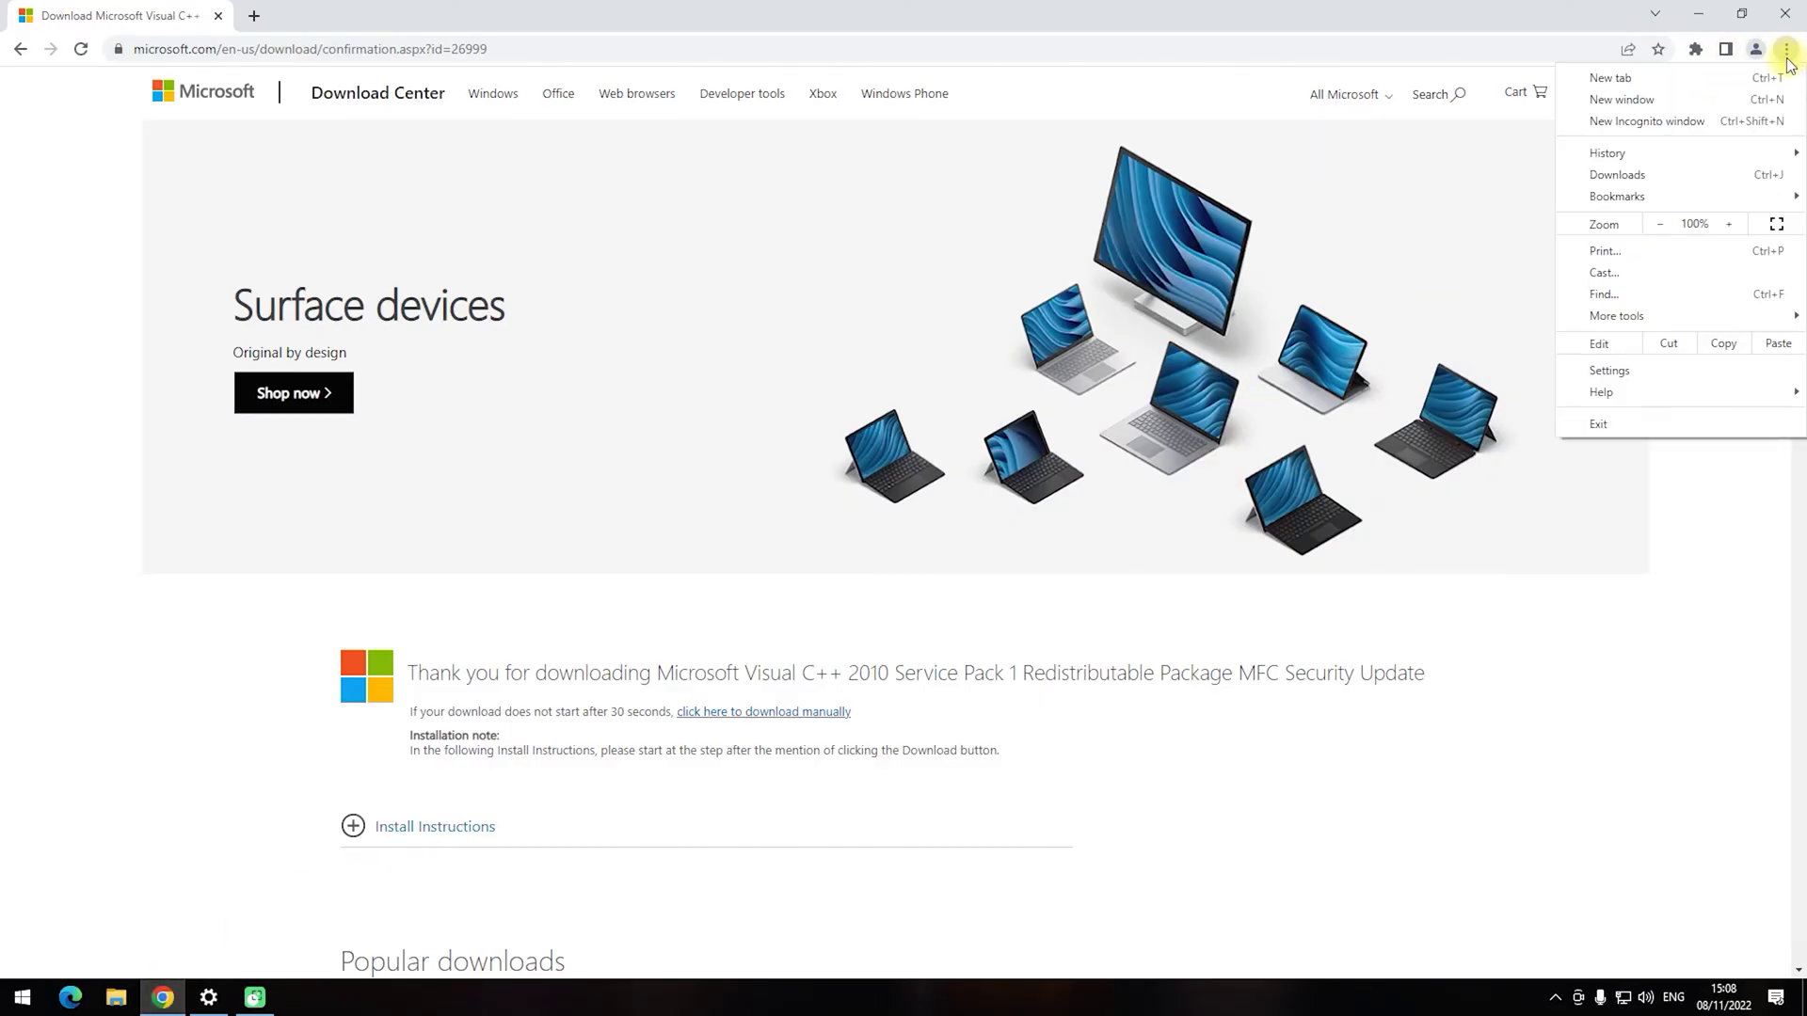
pyautogui.click(1646, 172)
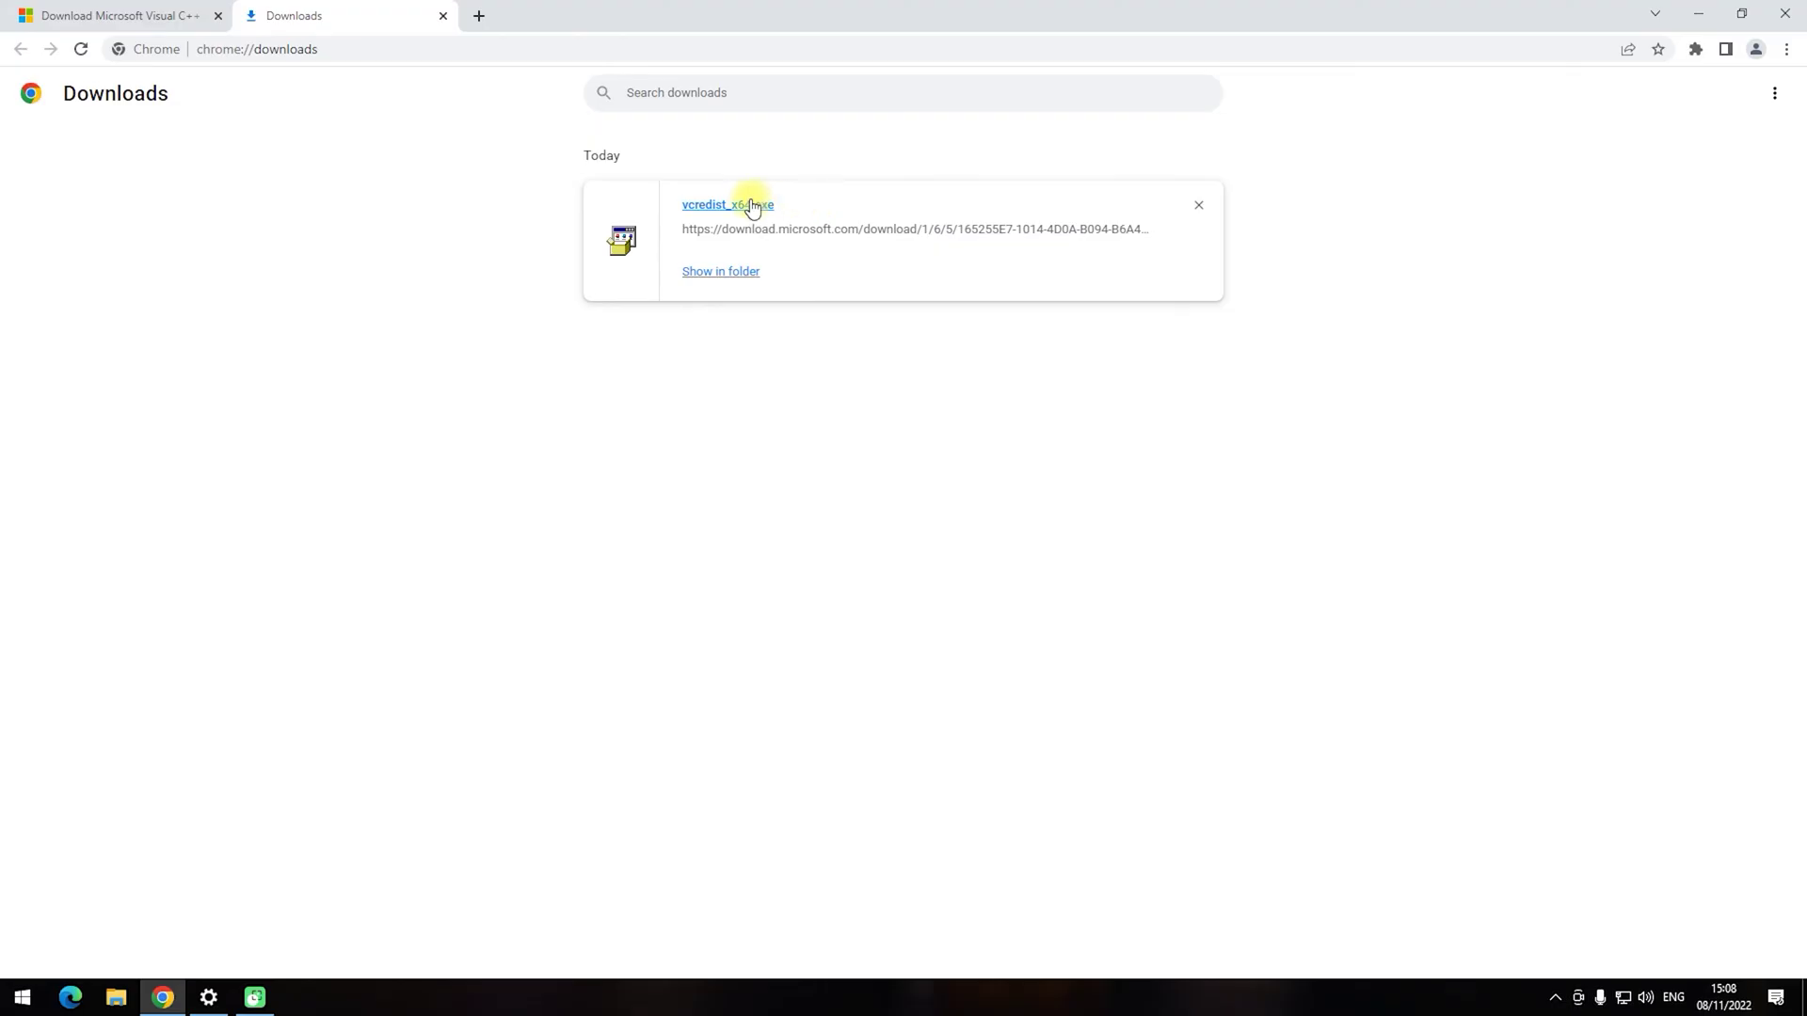
# Rerun vcredist_x64.exe from Downloads and repair the x64 redistributable
pyautogui.click(750, 200)
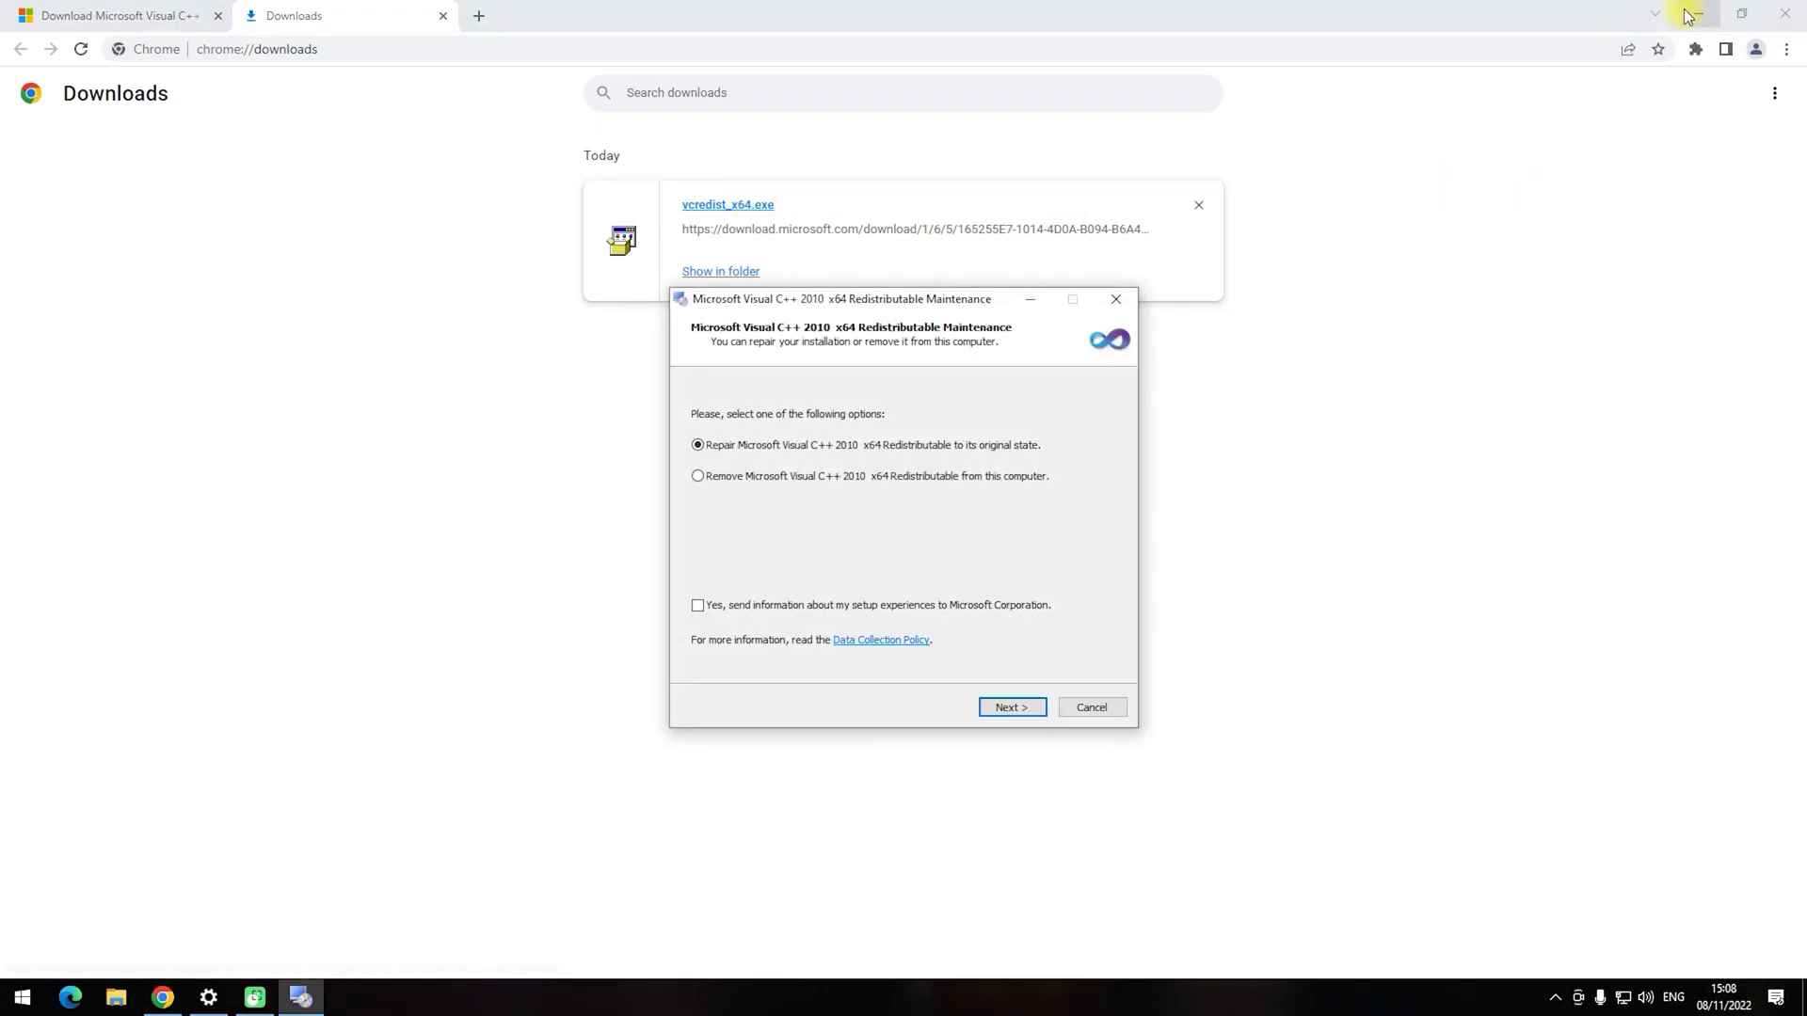
pyautogui.click(1699, 14)
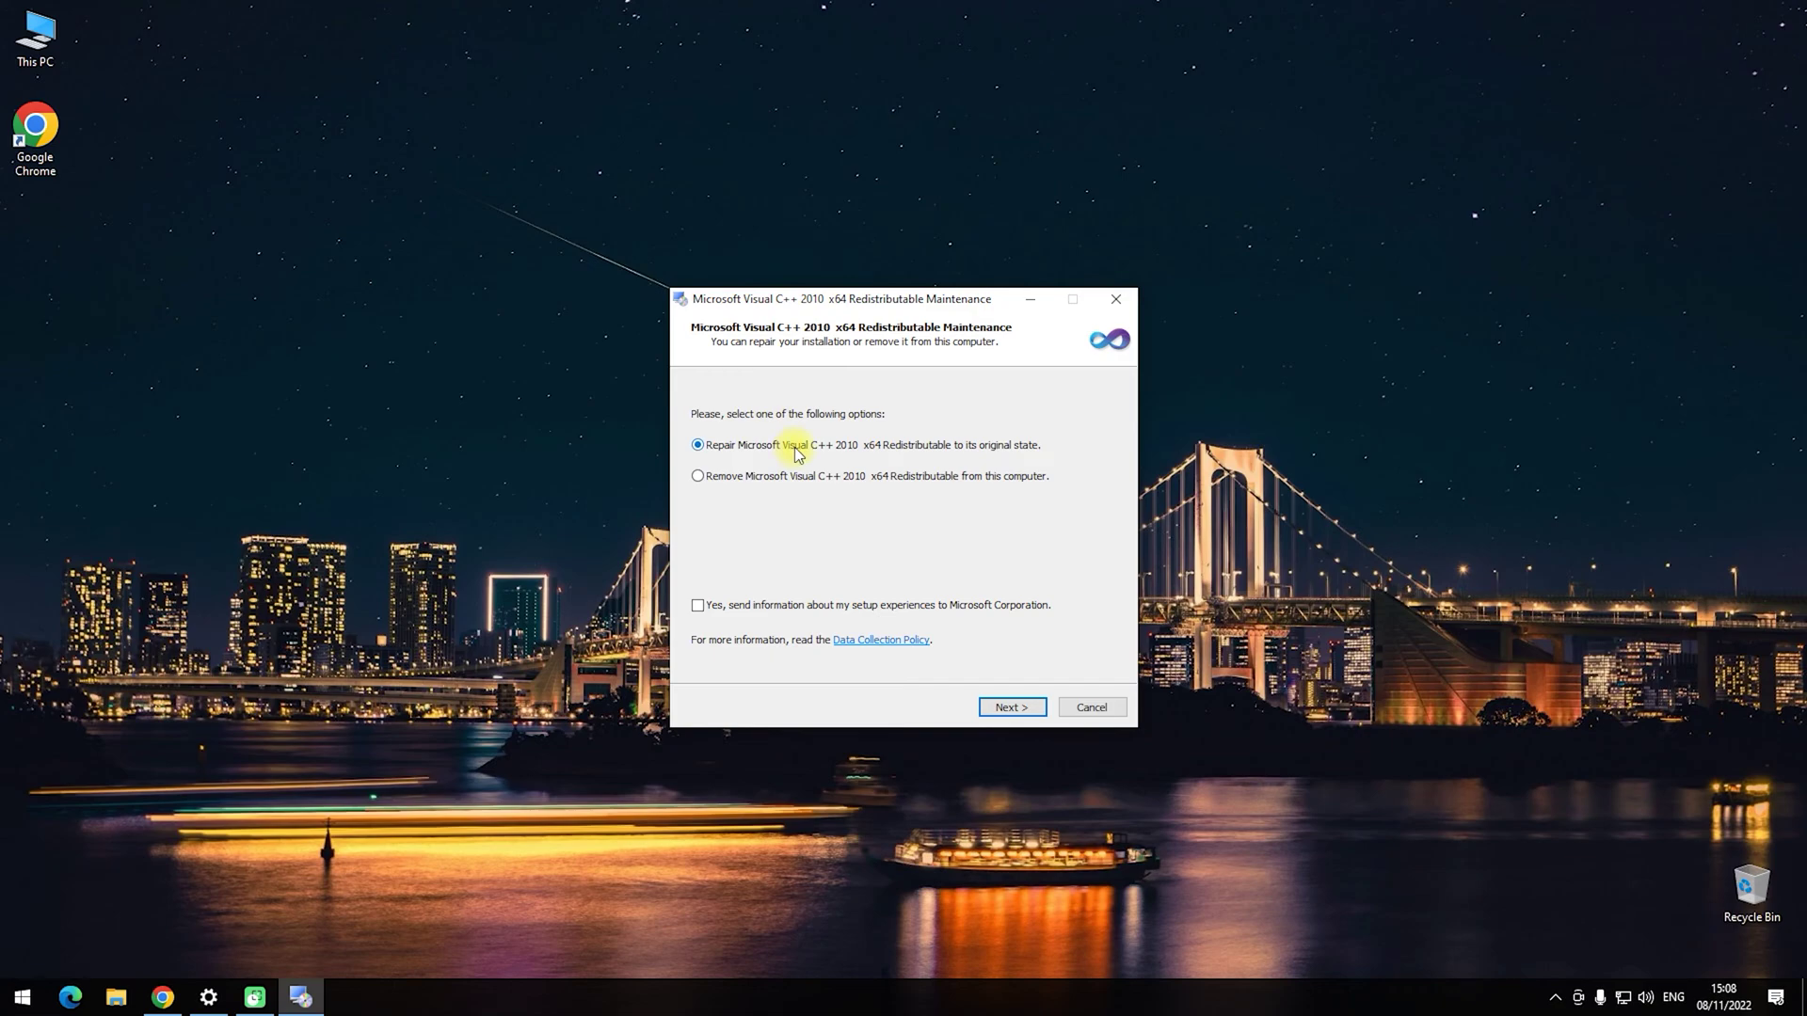
pyautogui.click(1013, 708)
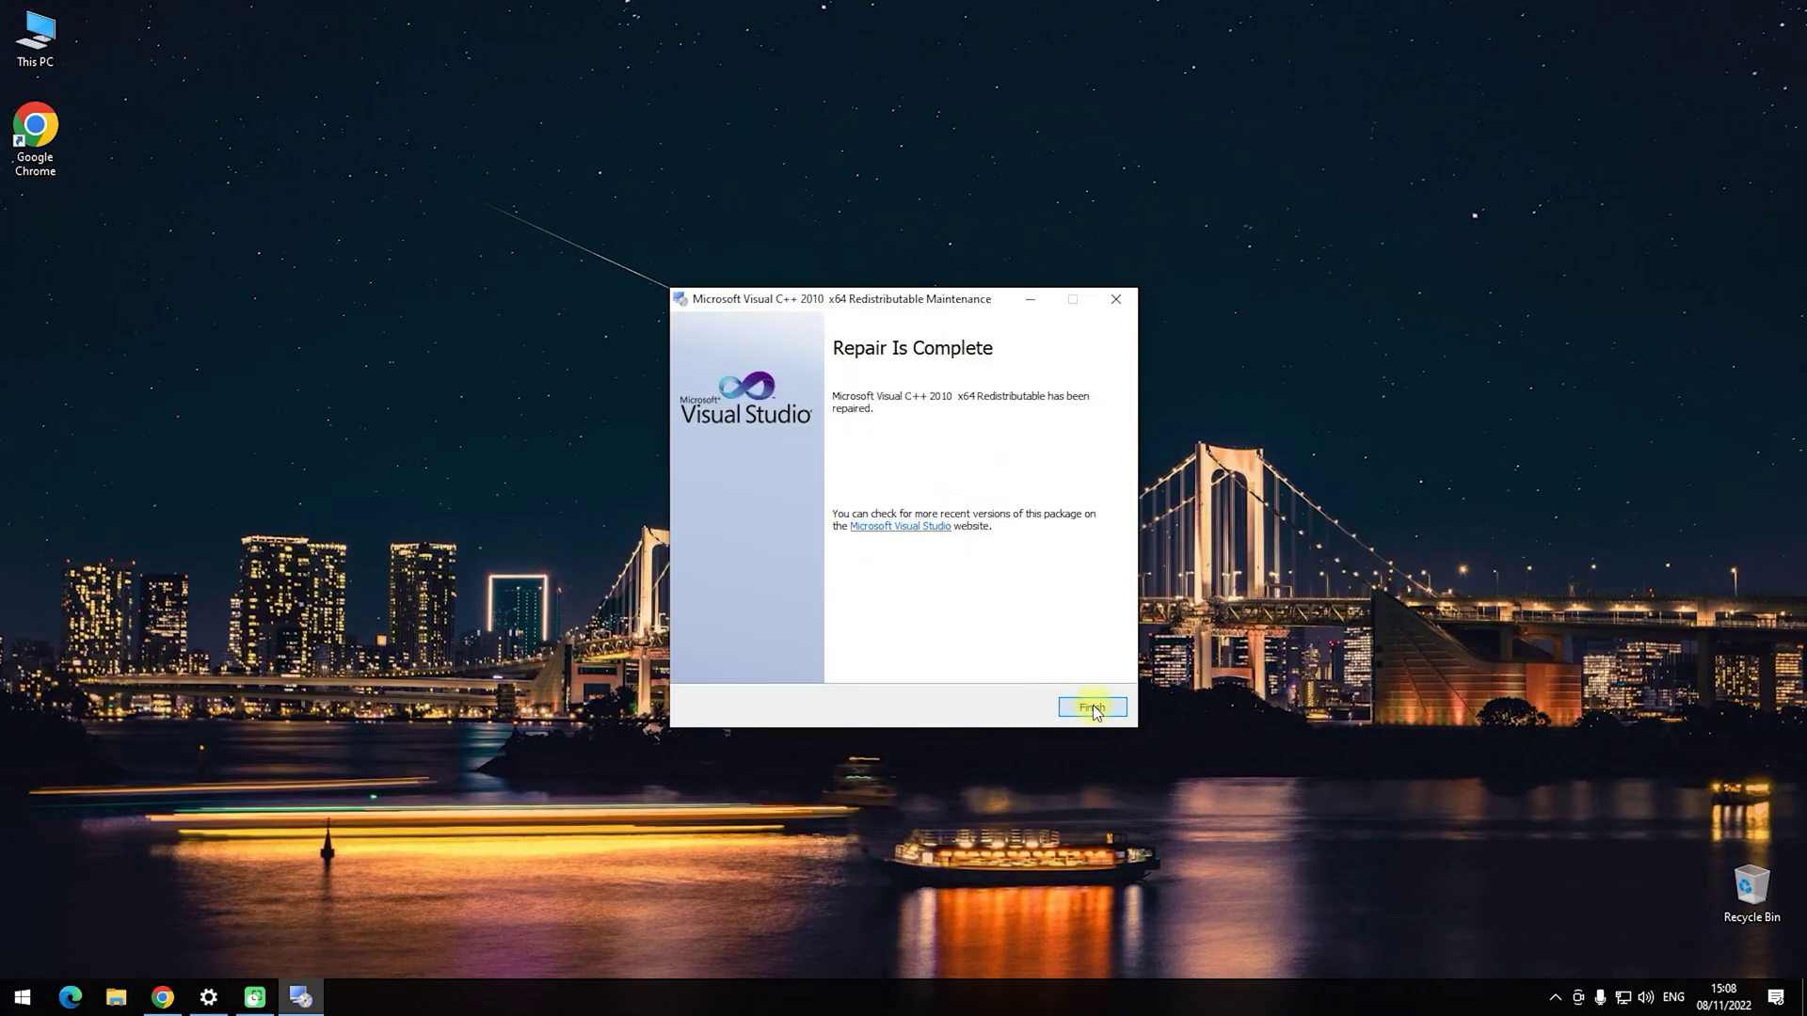
pyautogui.click(1094, 708)
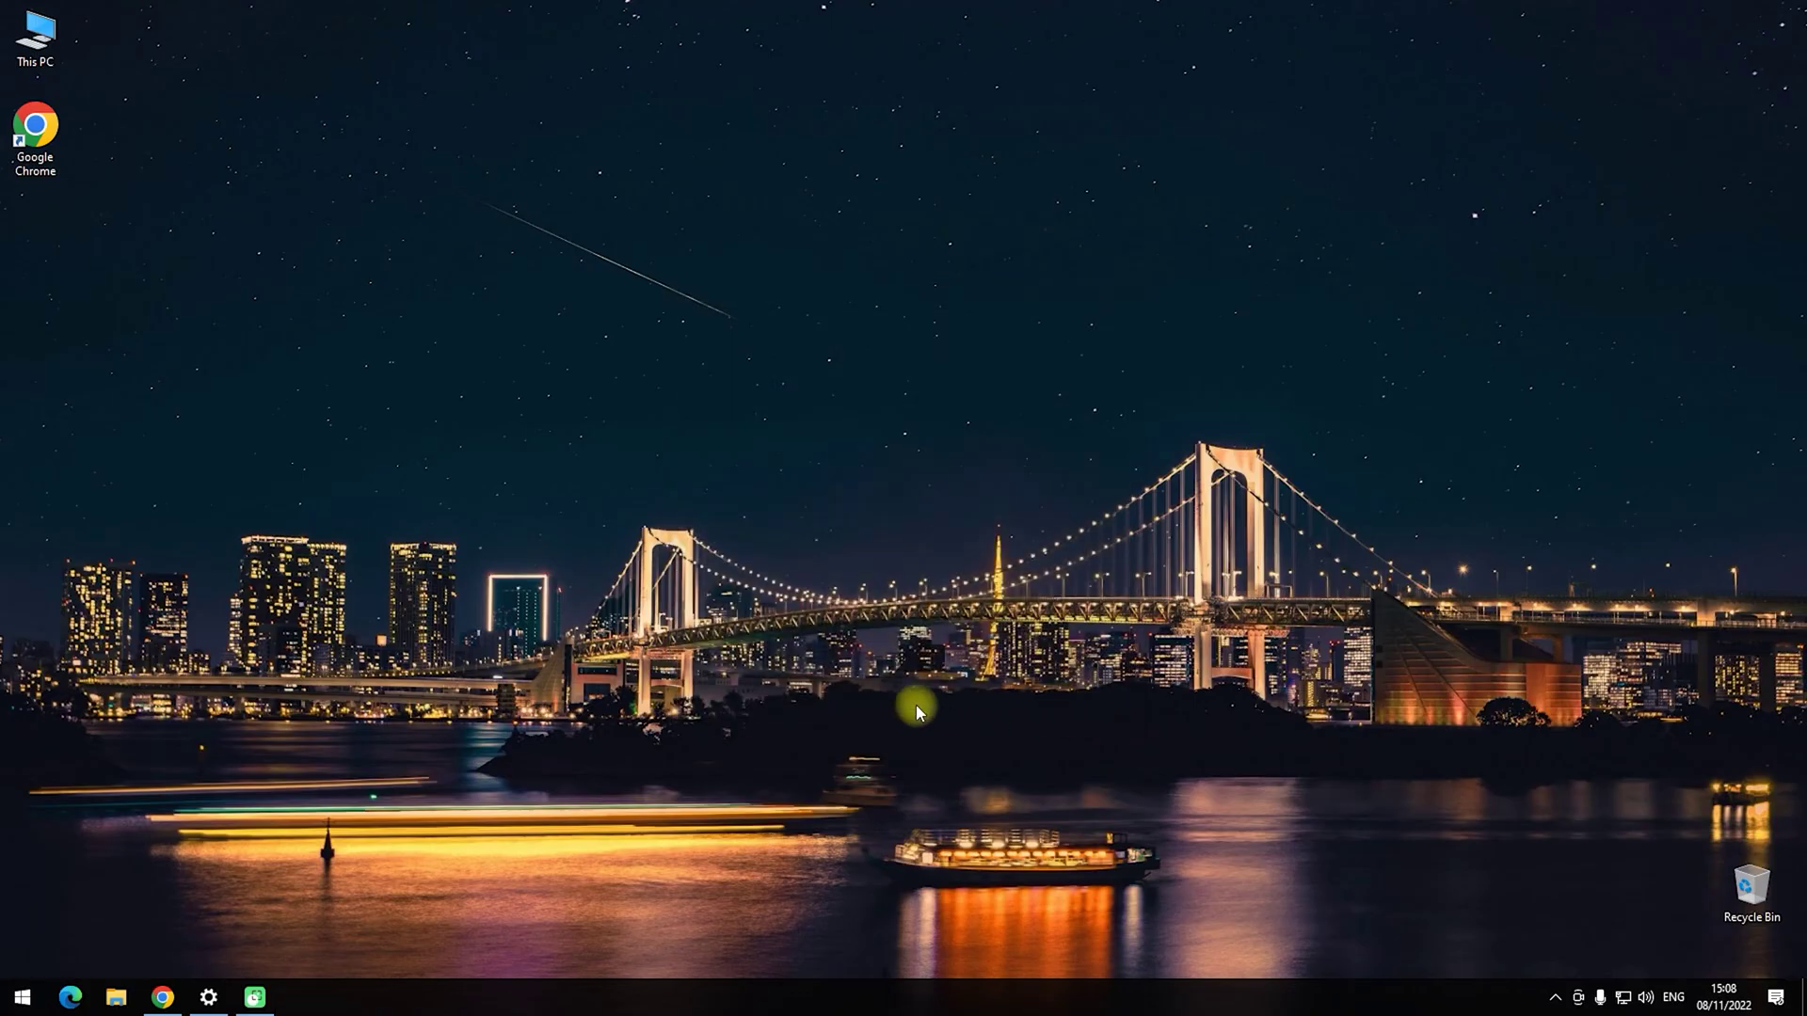
# Restart the PC from the Start menu's power options
pyautogui.click(22, 997)
pyautogui.click(23, 955)
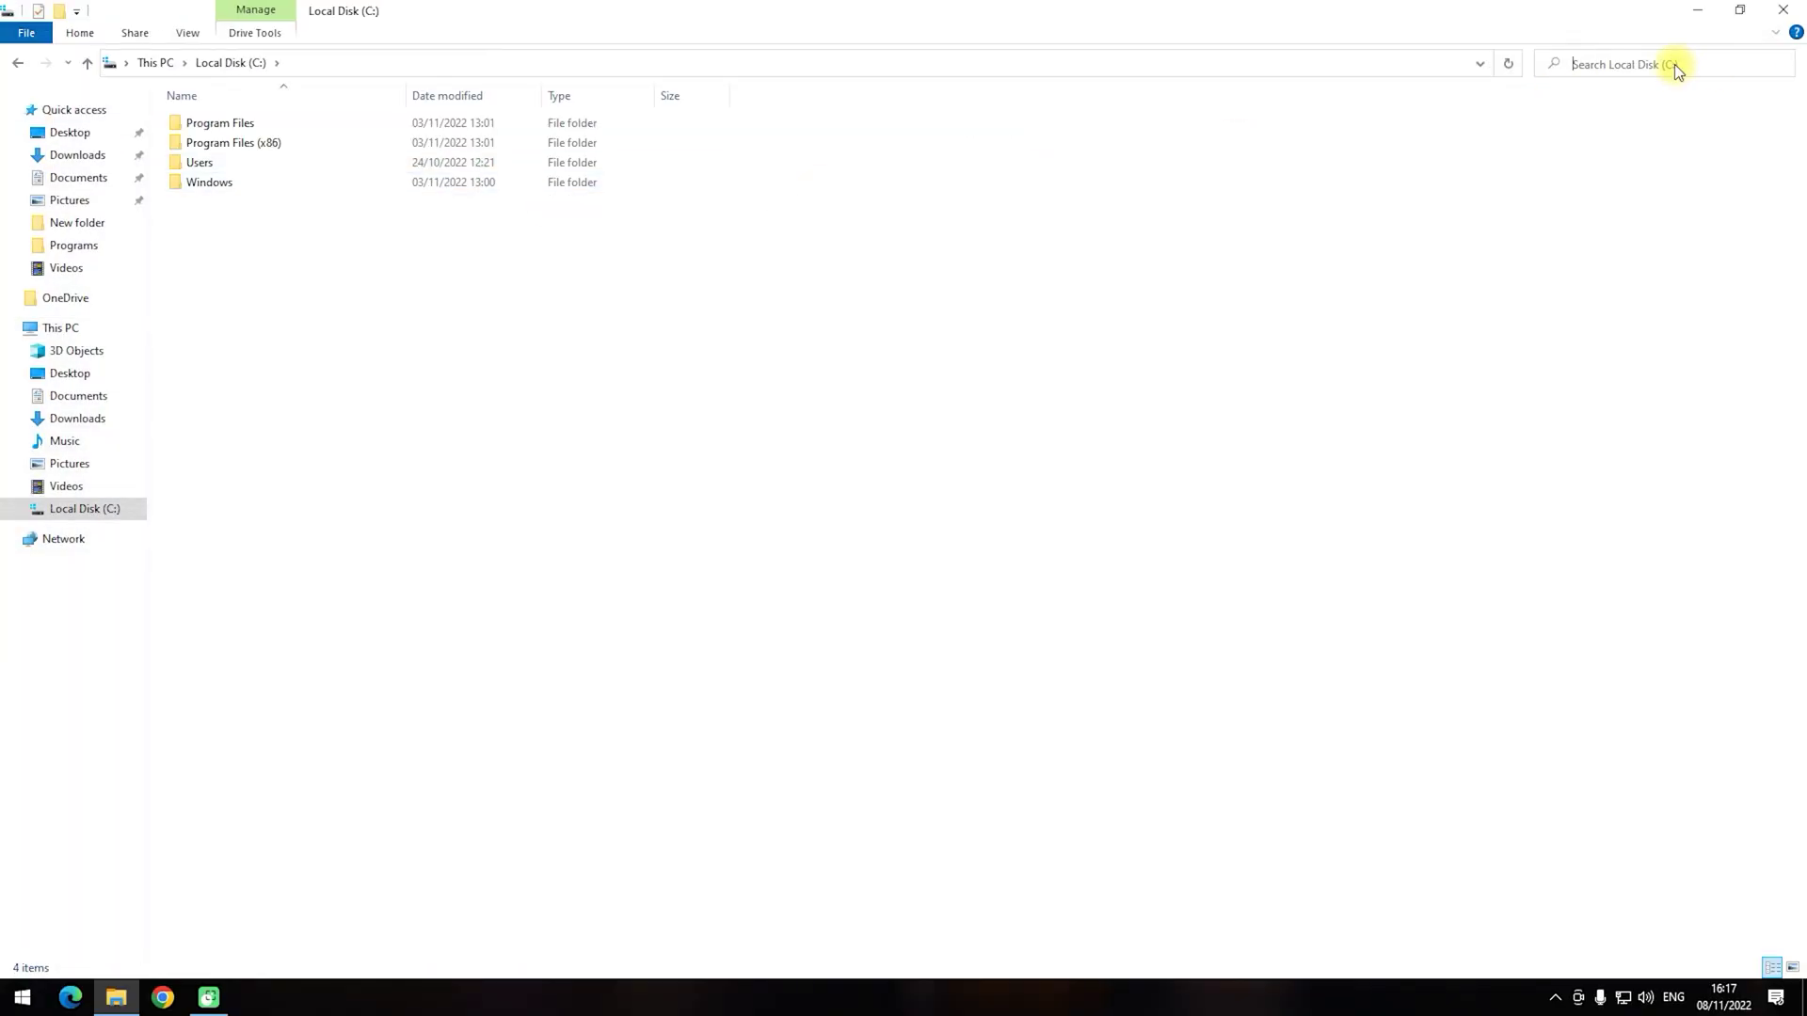
# Search drive C for msvcr100.dll and select the copy in C:\Windows\System32
pyautogui.write('msvcr100')
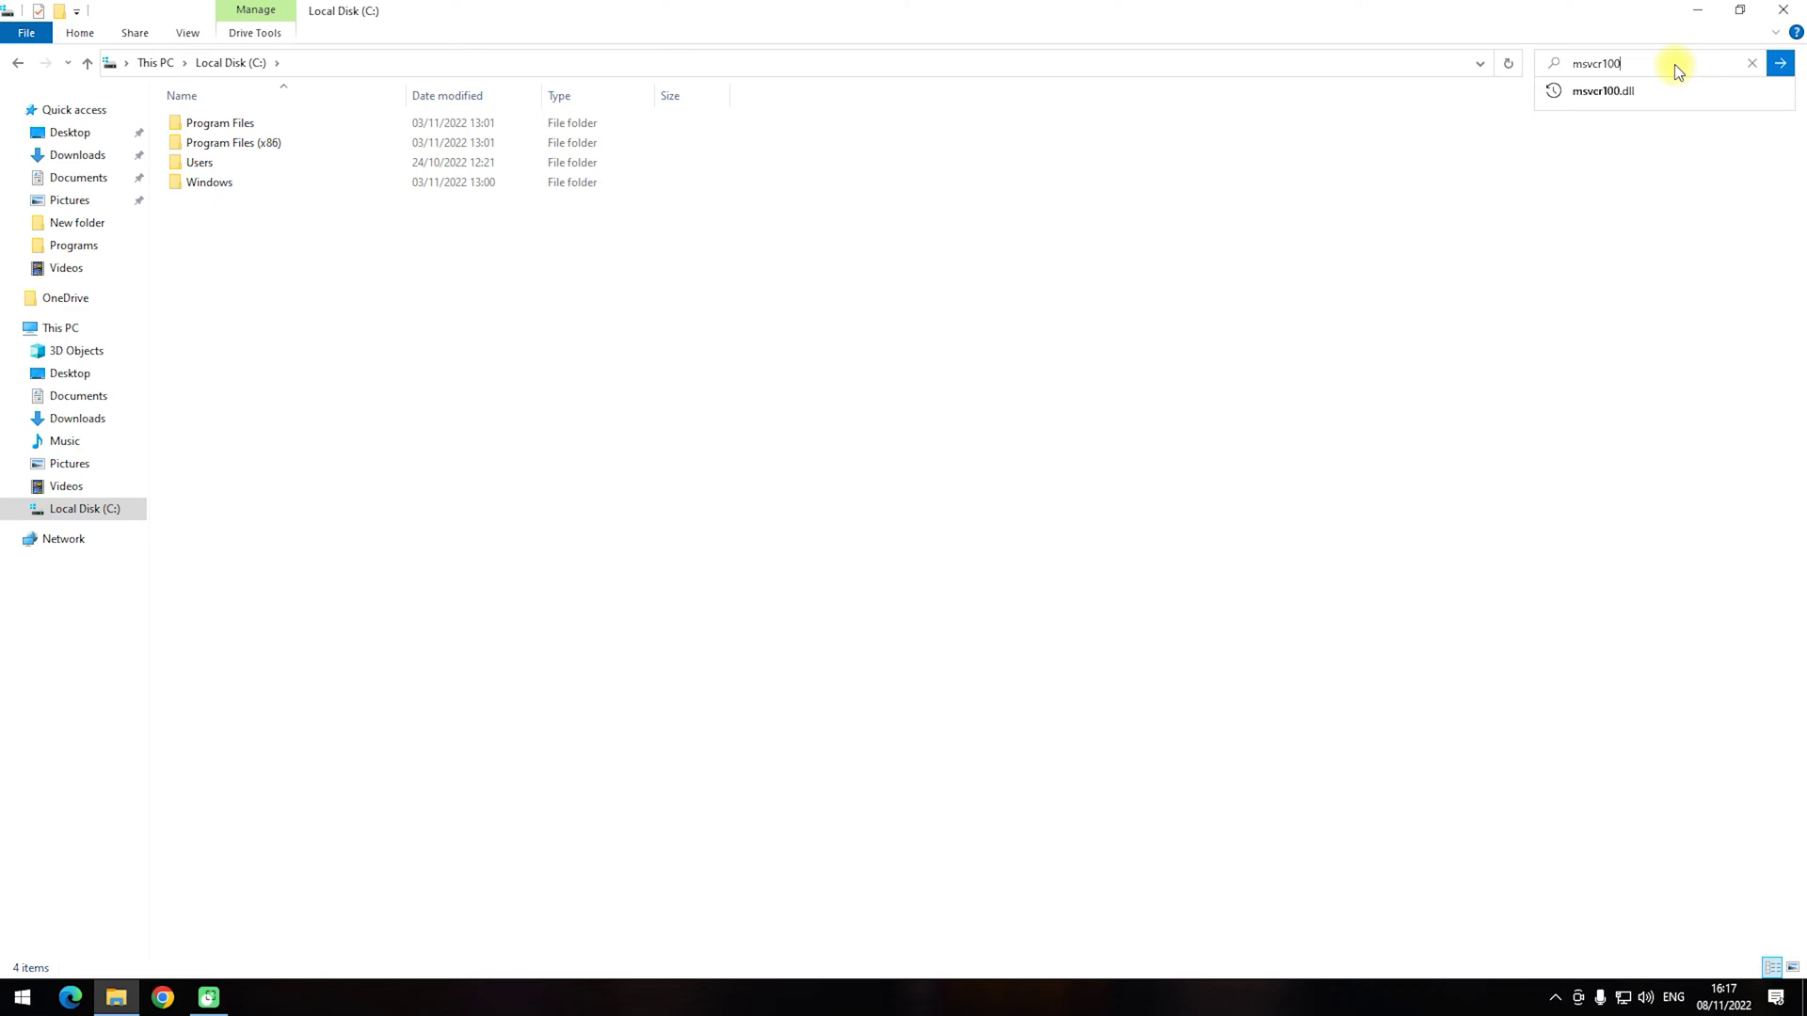
pyautogui.write('.dll')
pyautogui.click(1779, 63)
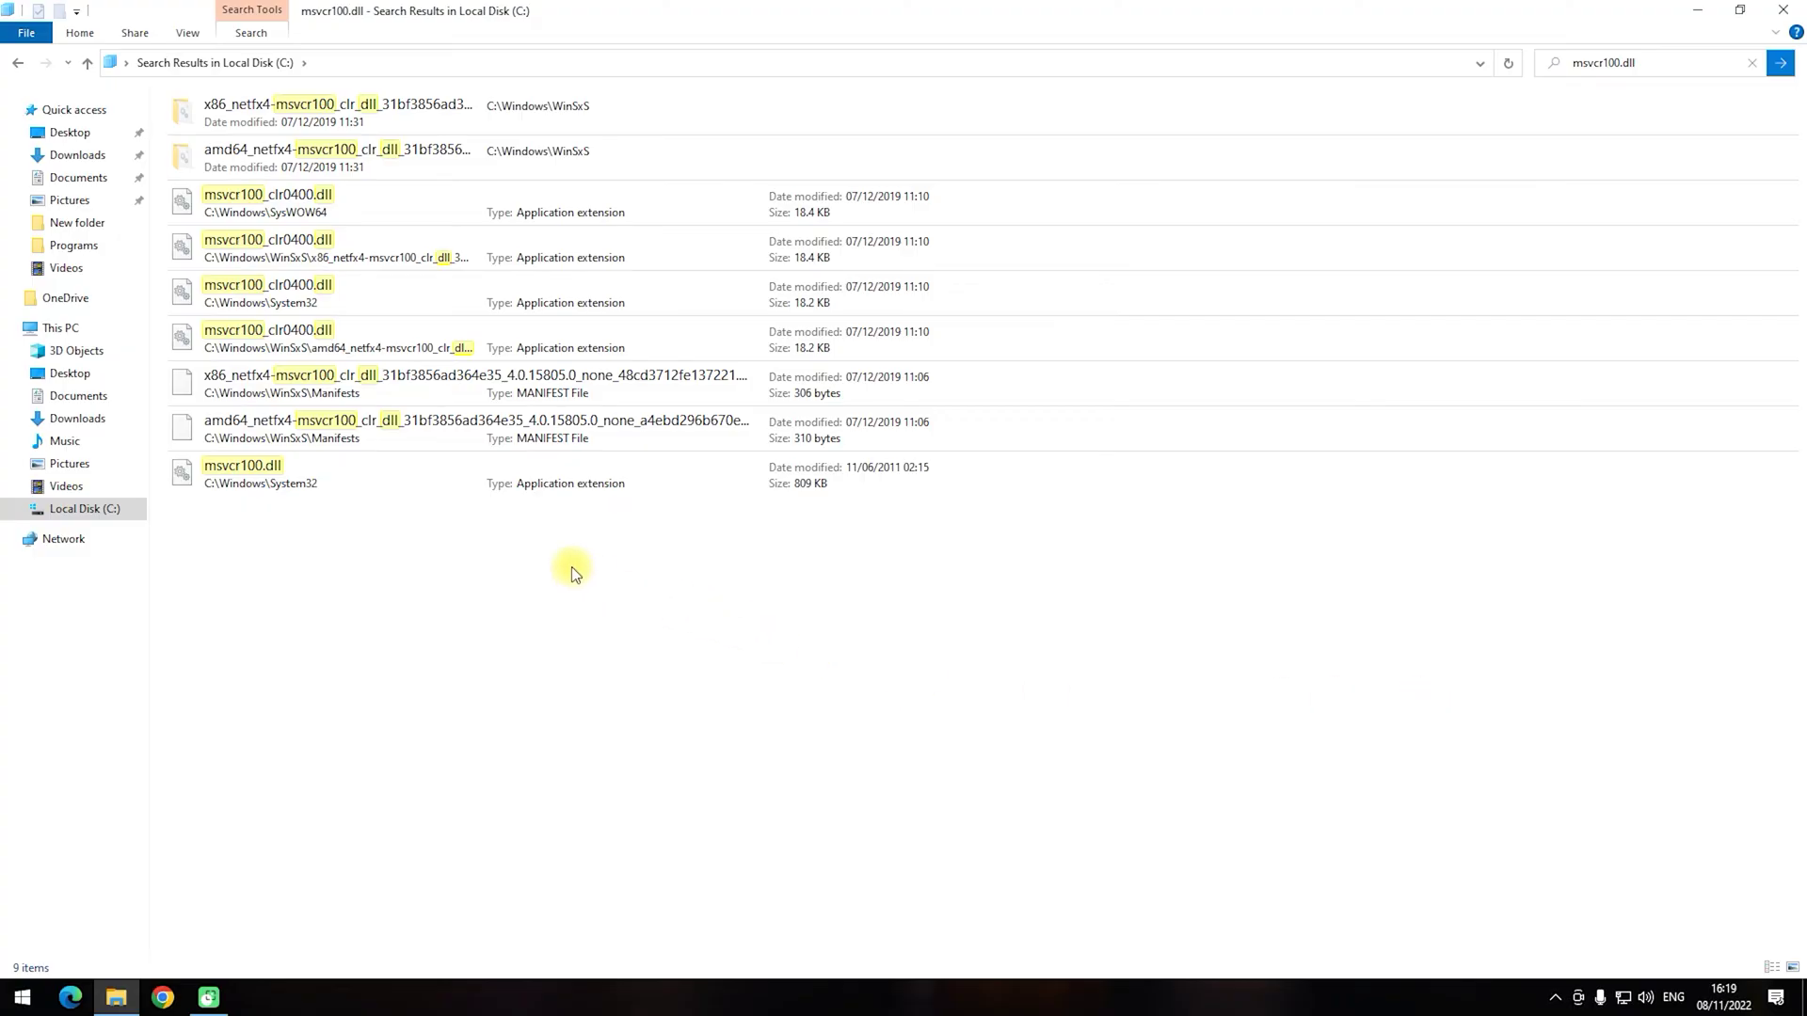
pyautogui.click(356, 488)
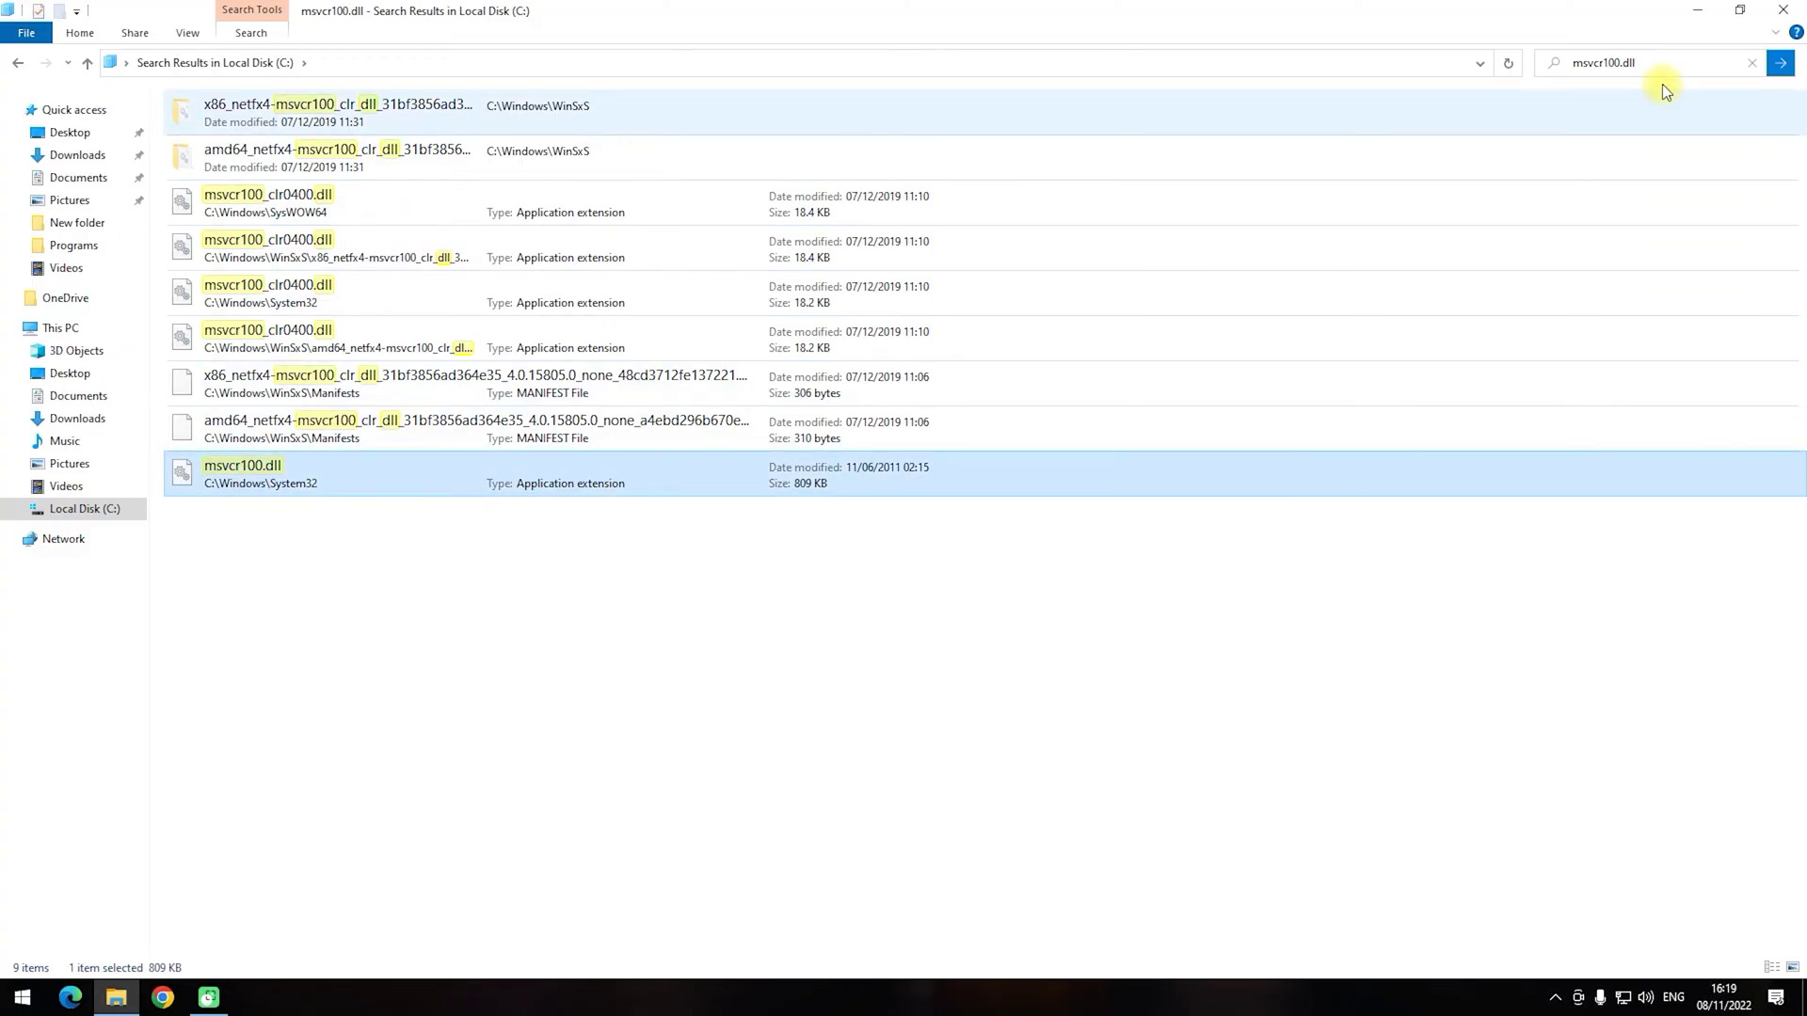
# Launch MVC_checker from the Start menu's app list
pyautogui.click(1694, 11)
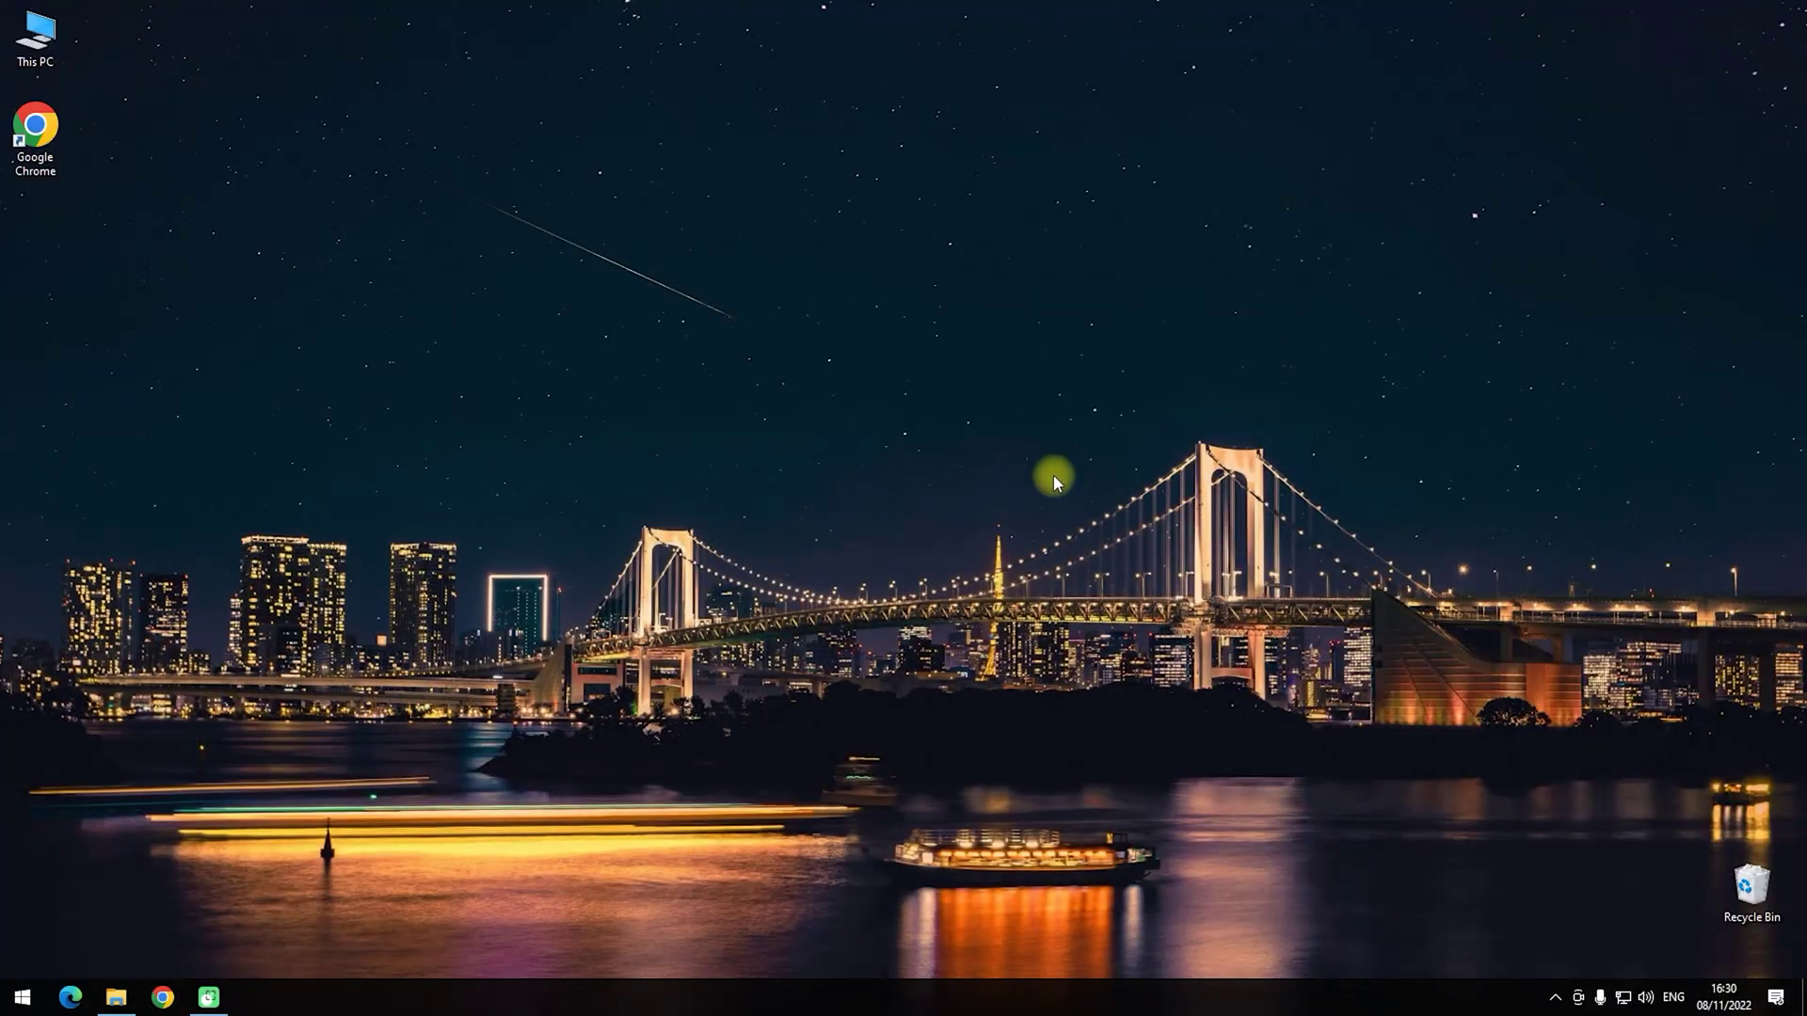
pyautogui.click(23, 997)
pyautogui.scroll(-5, 237, 646)
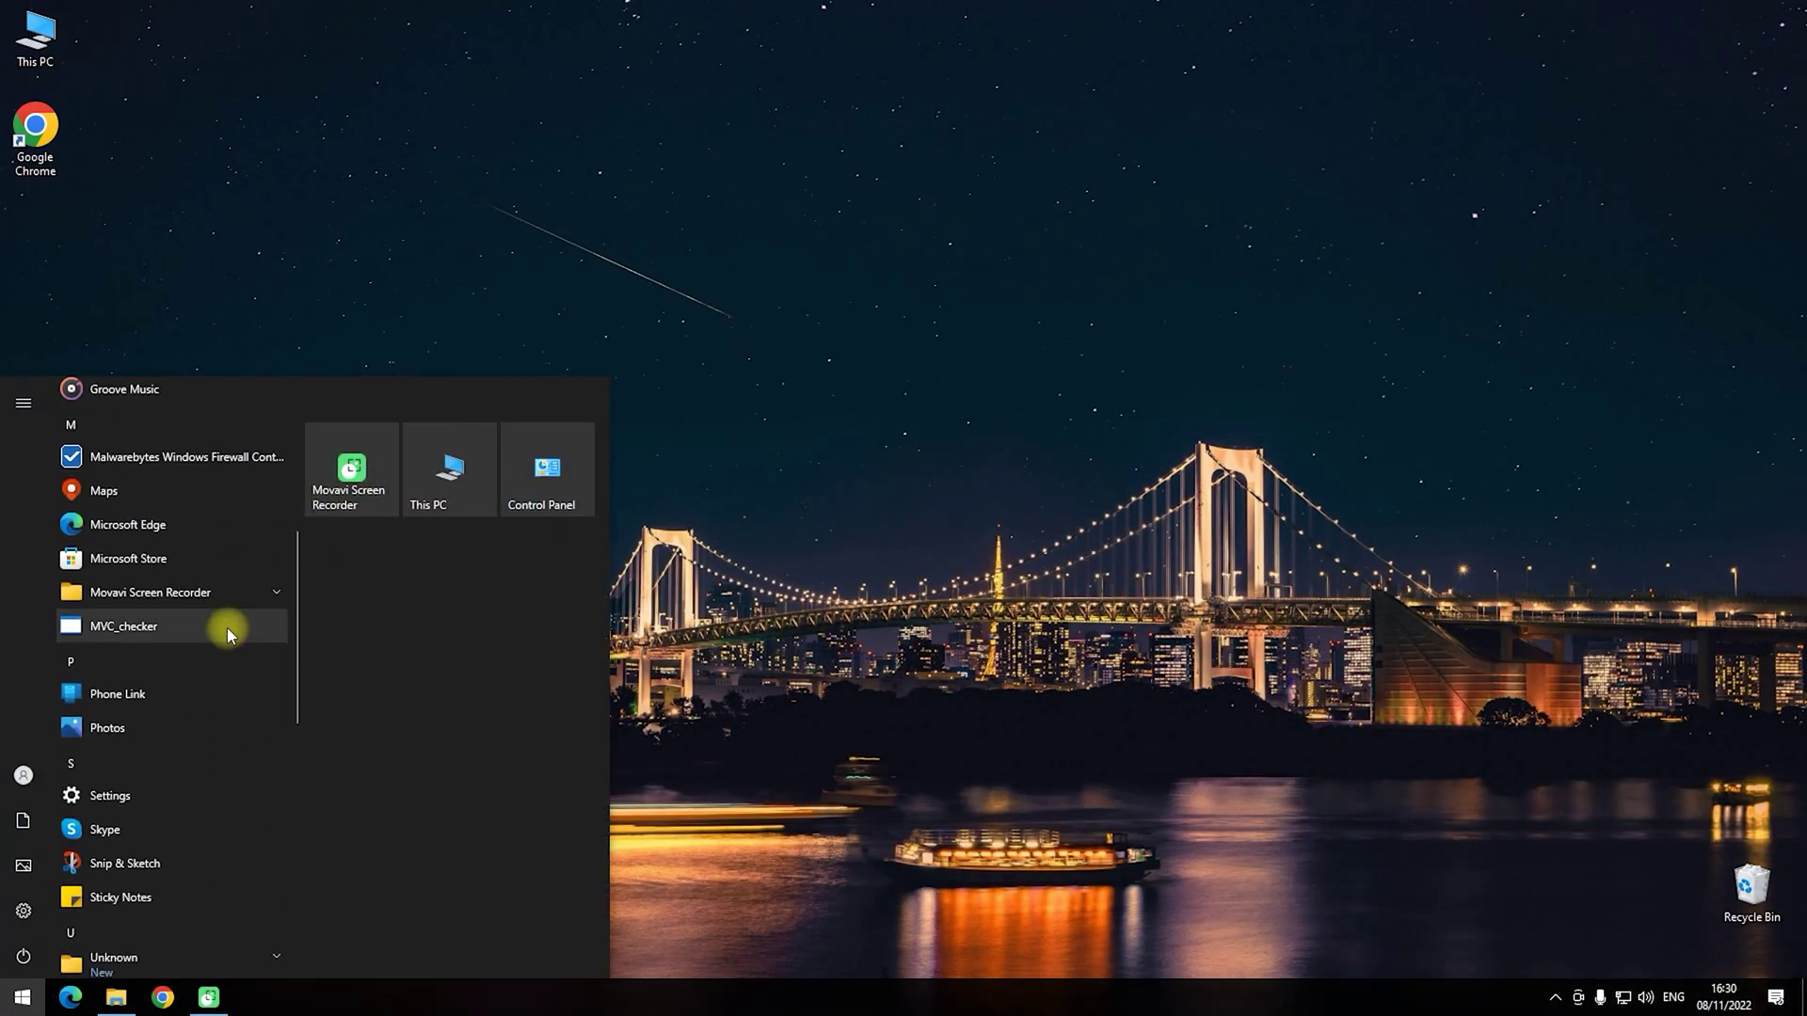
pyautogui.click(229, 627)
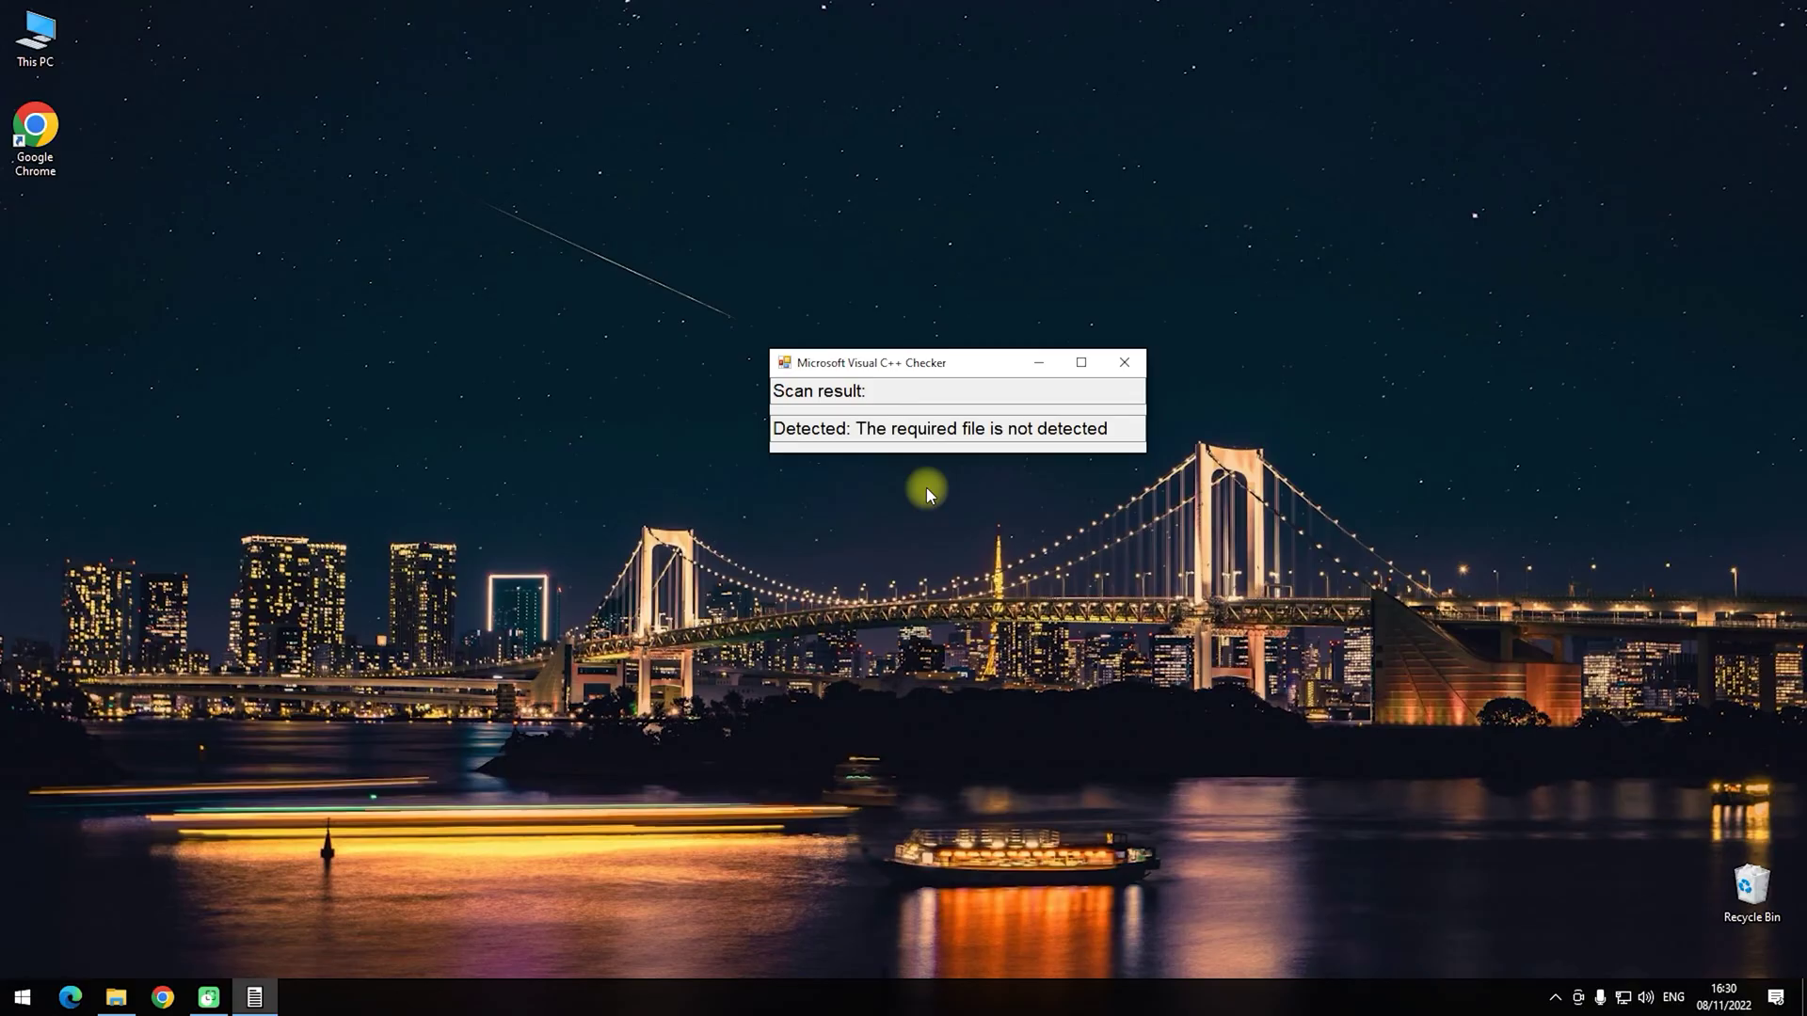
# In Task Manager, open the file location of the MVC_checker process
pyautogui.hotkey('ctrl', 'shift', 'Escape')
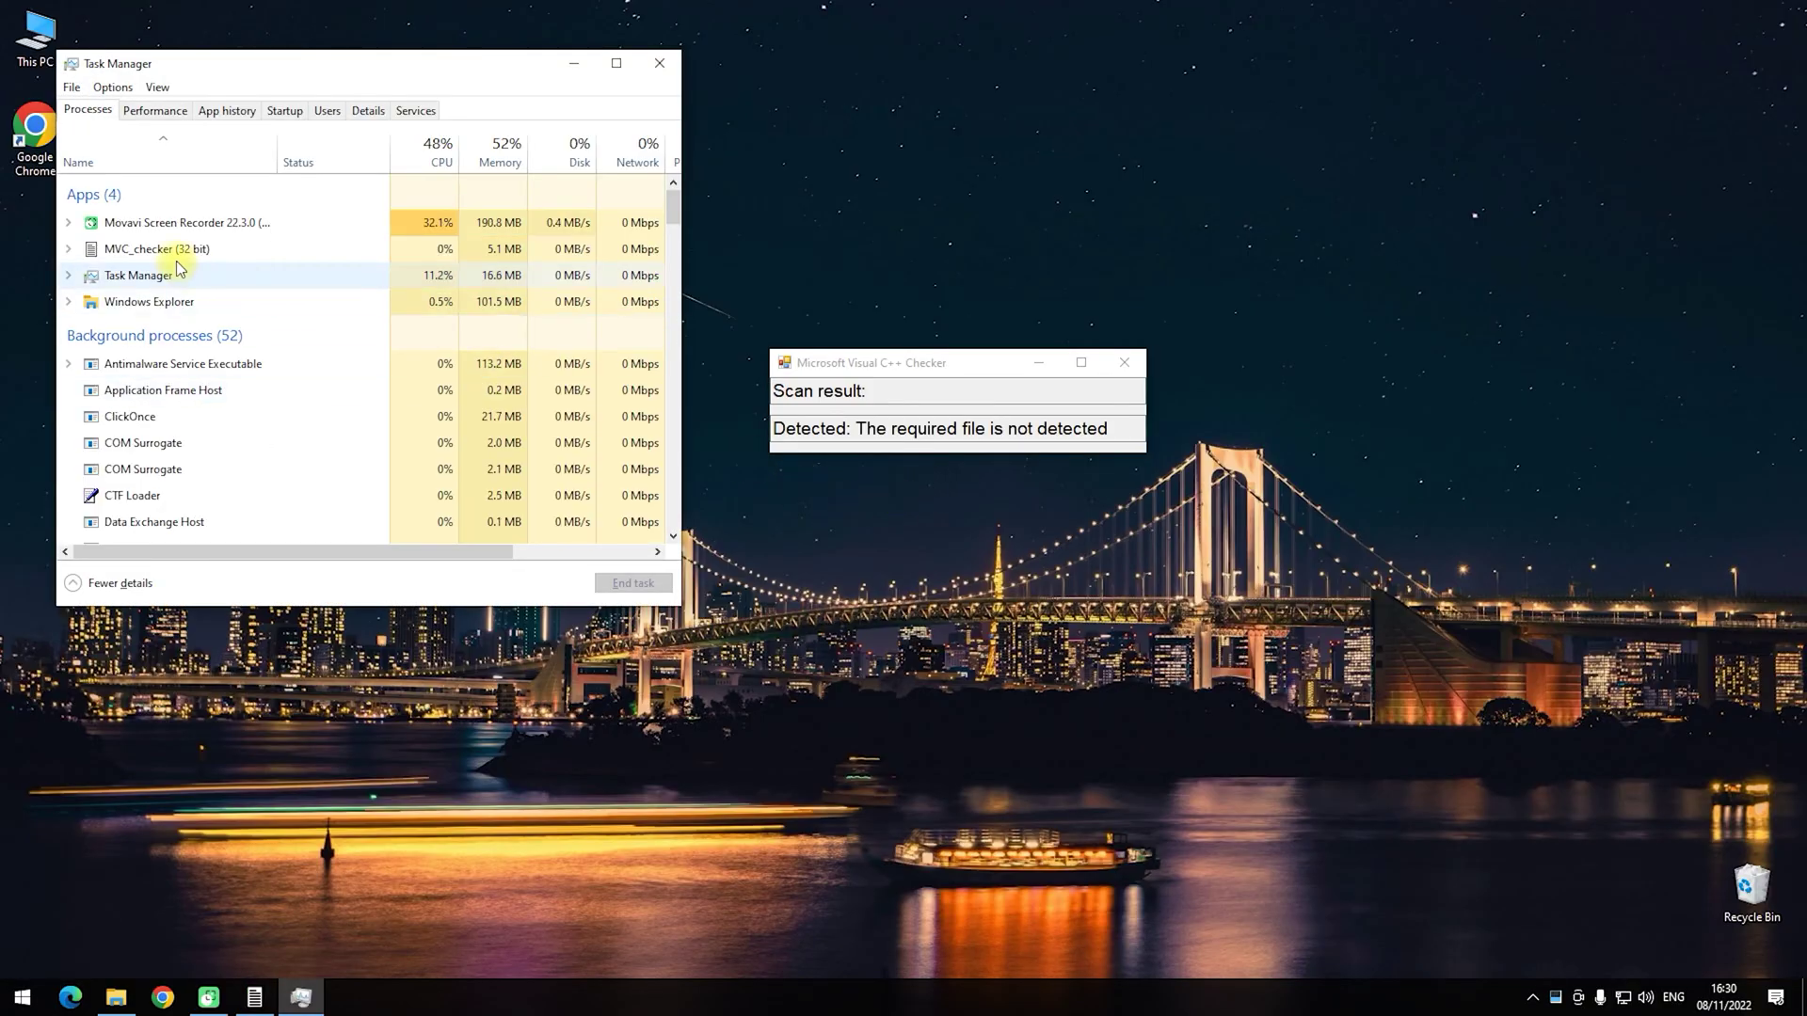
pyautogui.click(173, 250)
pyautogui.rightClick(173, 251)
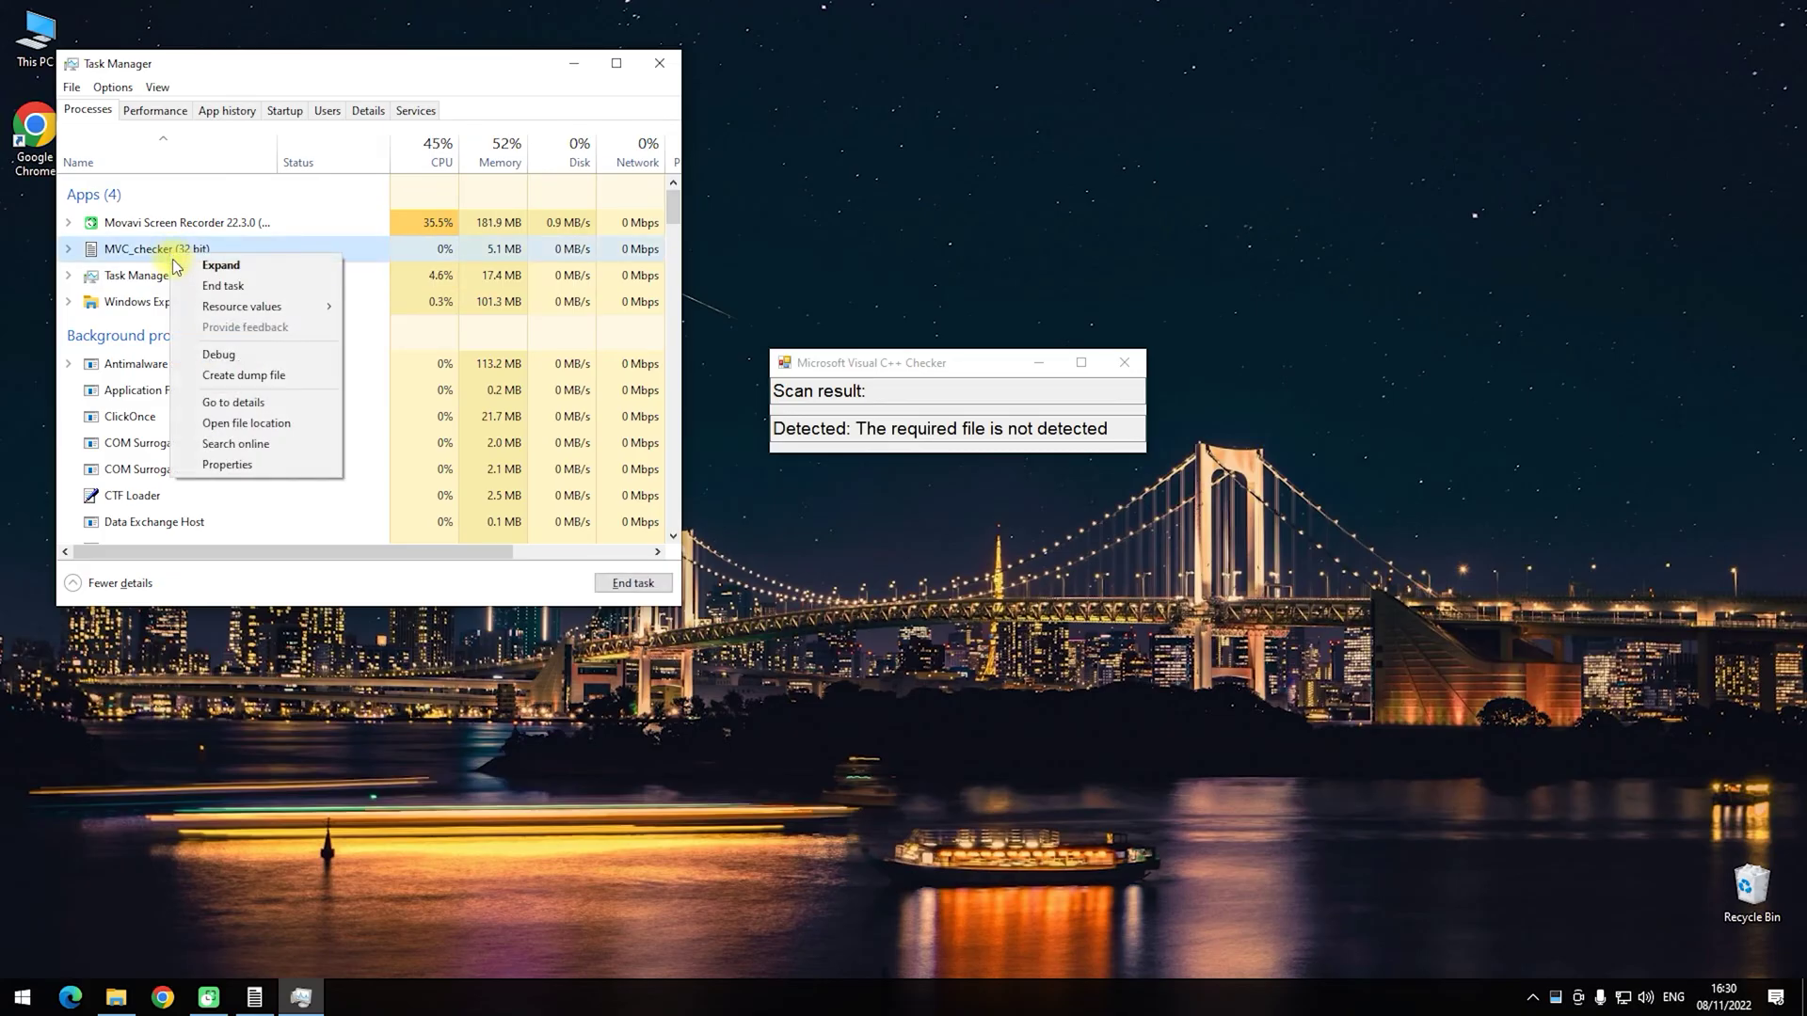
pyautogui.click(236, 425)
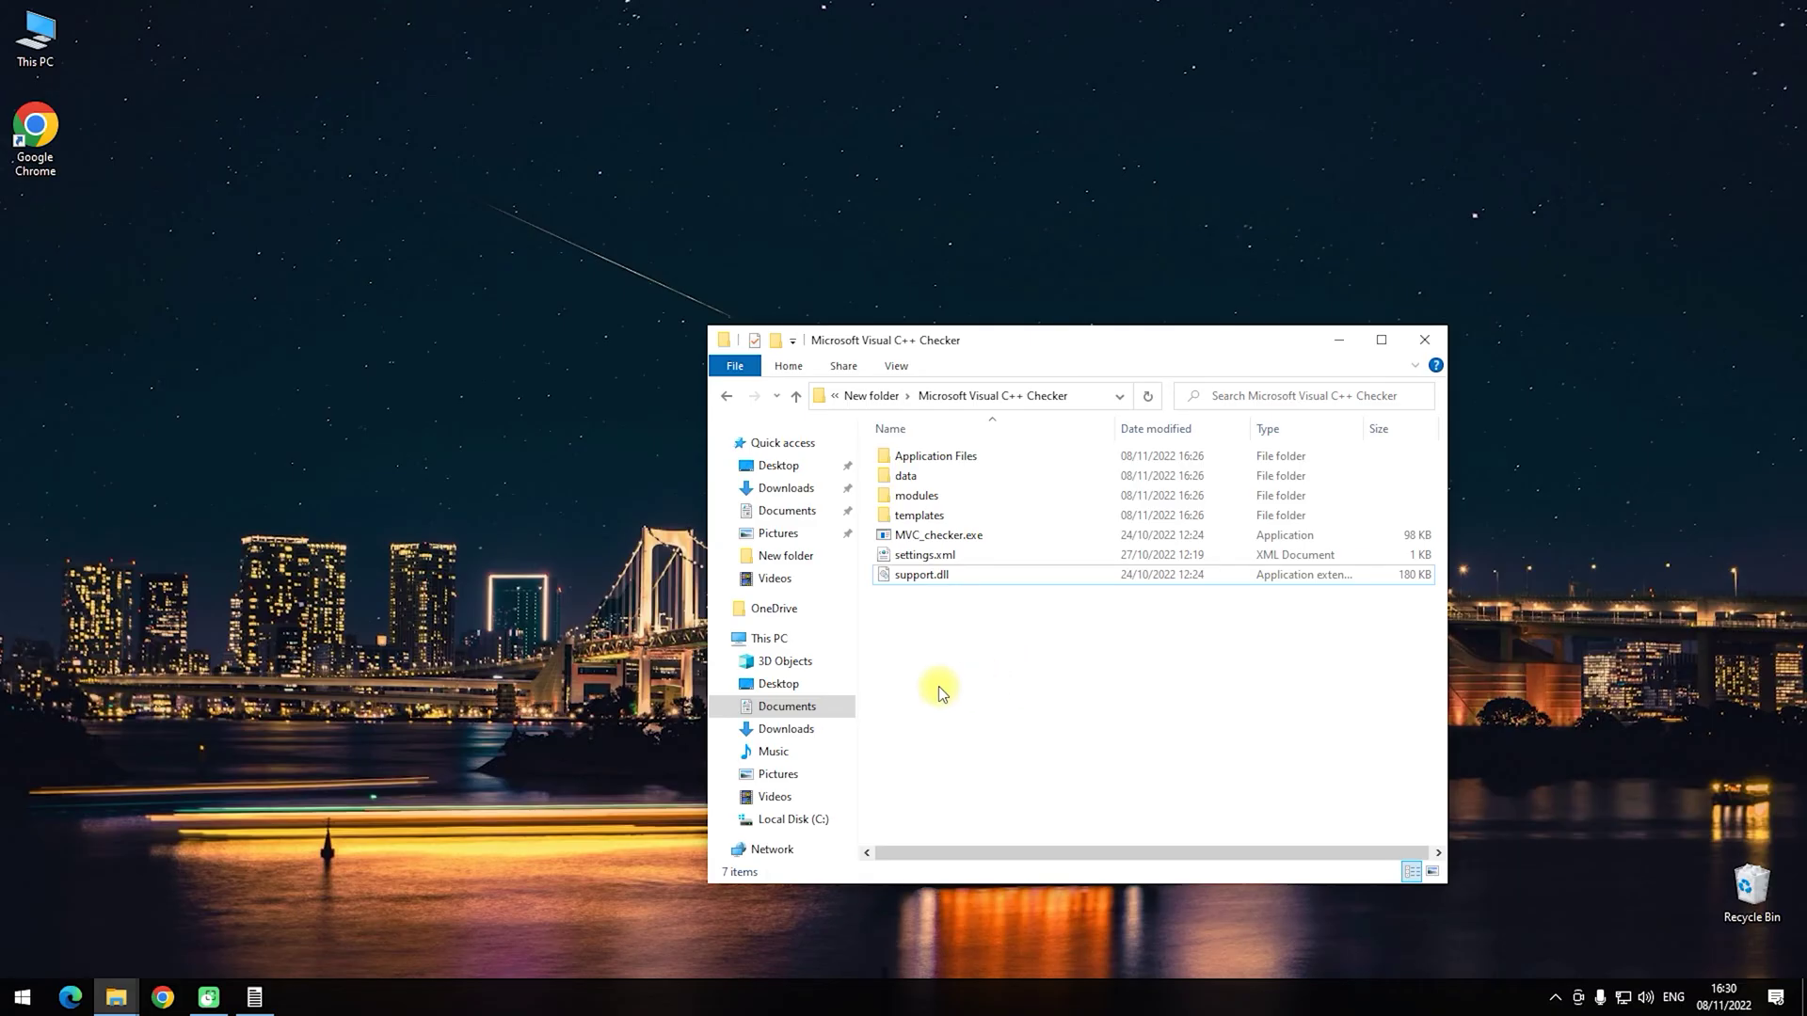
# Paste msvcr100.dll into the Microsoft Visual C++ Checker folder, then close the folder and checker
pyautogui.hotkey('ctrl', 'v')
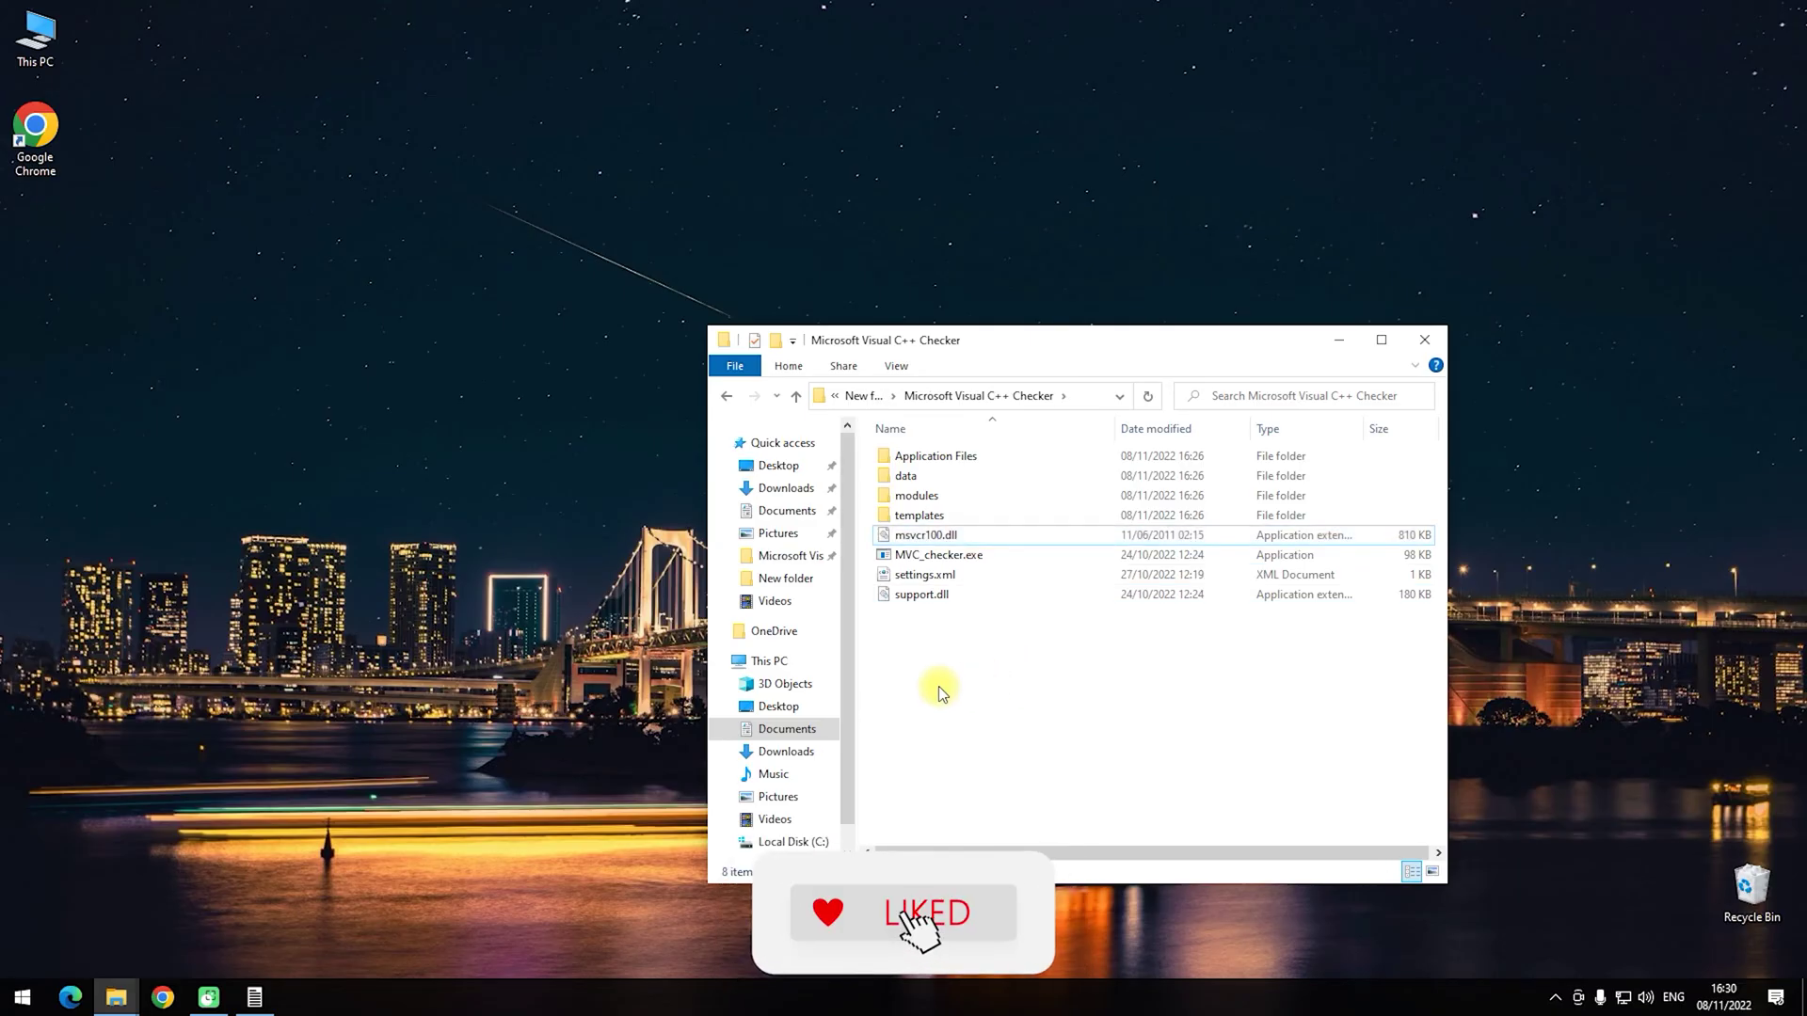
pyautogui.click(1426, 341)
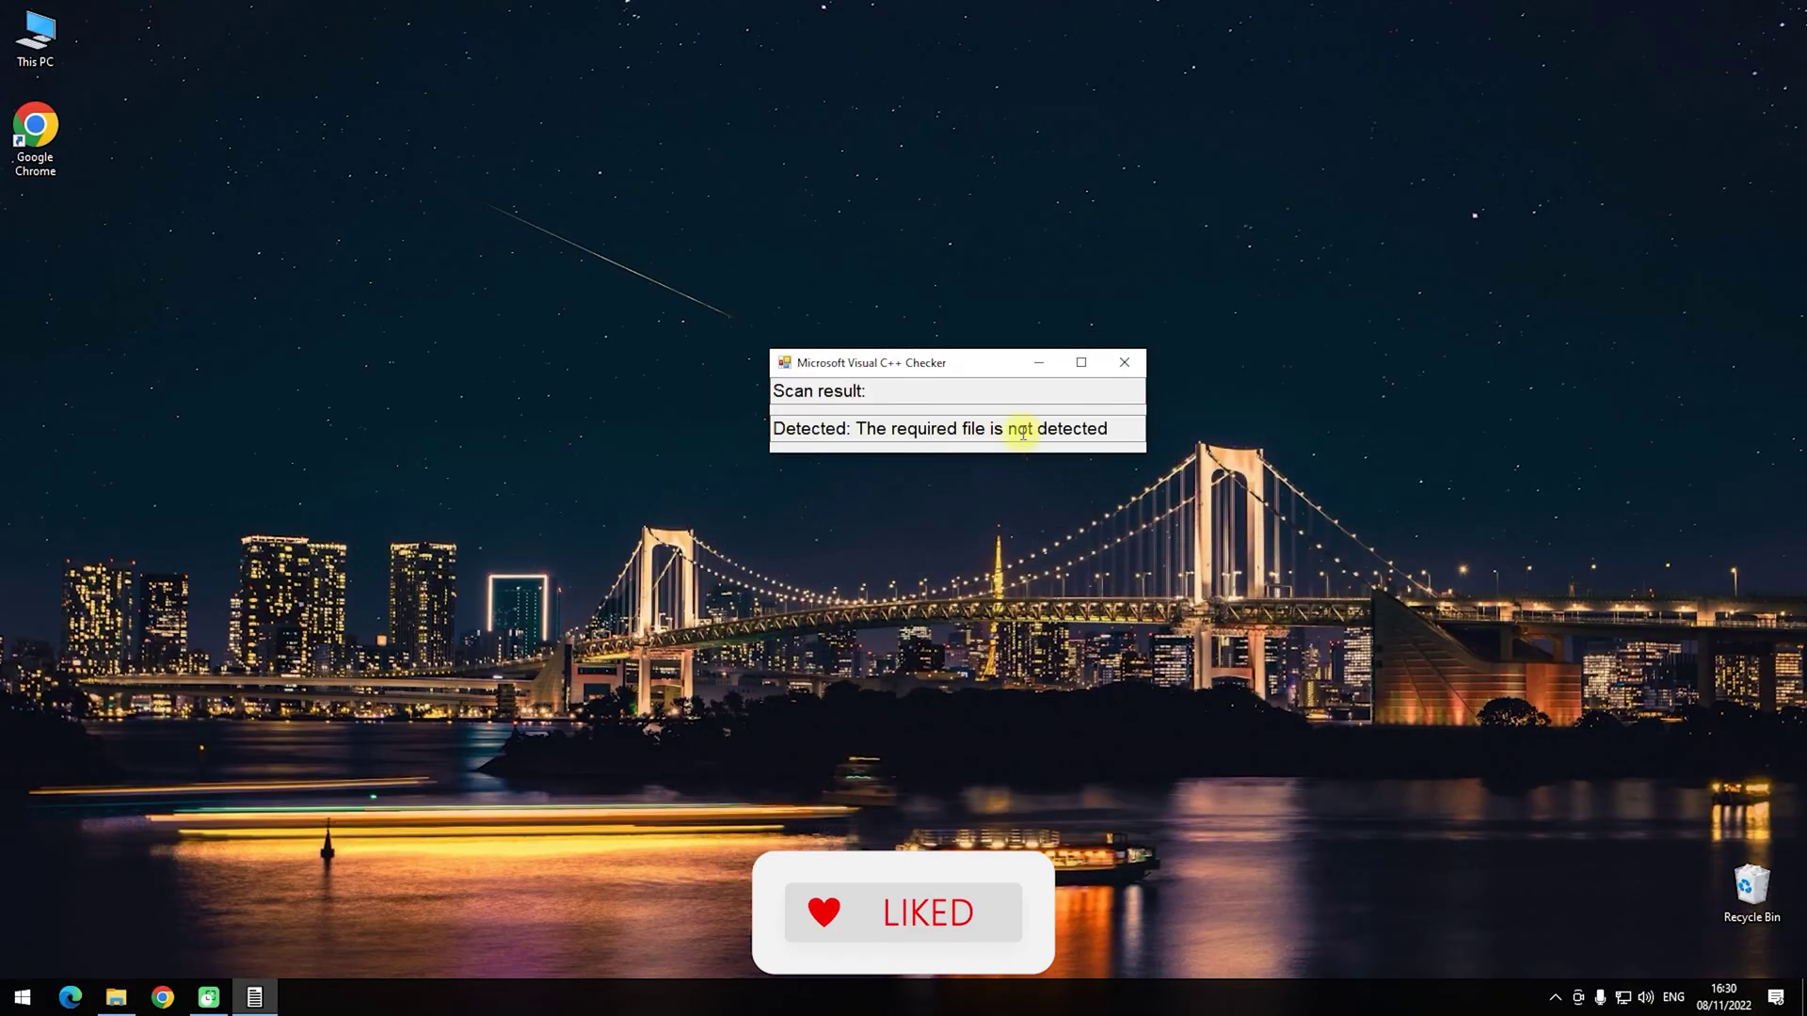
pyautogui.click(1125, 362)
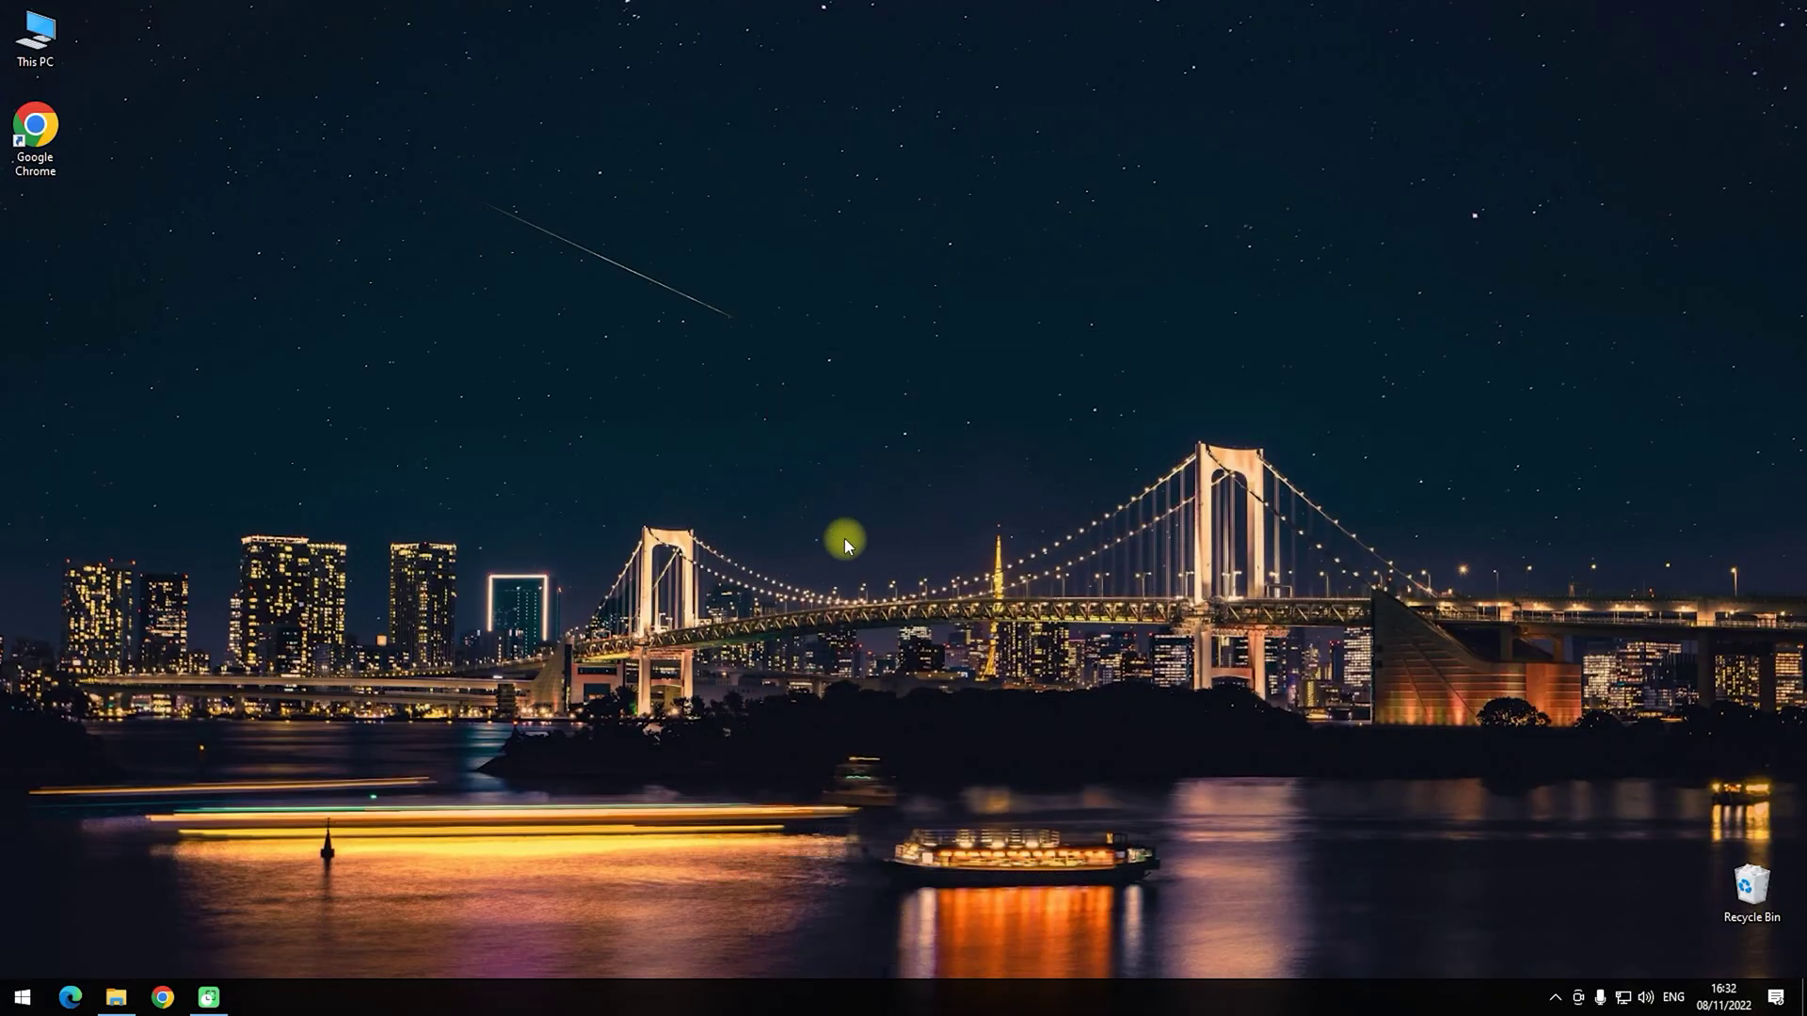
# Relaunch MVC_checker, confirm it detects msvcr100.dll, and close it
pyautogui.click(23, 999)
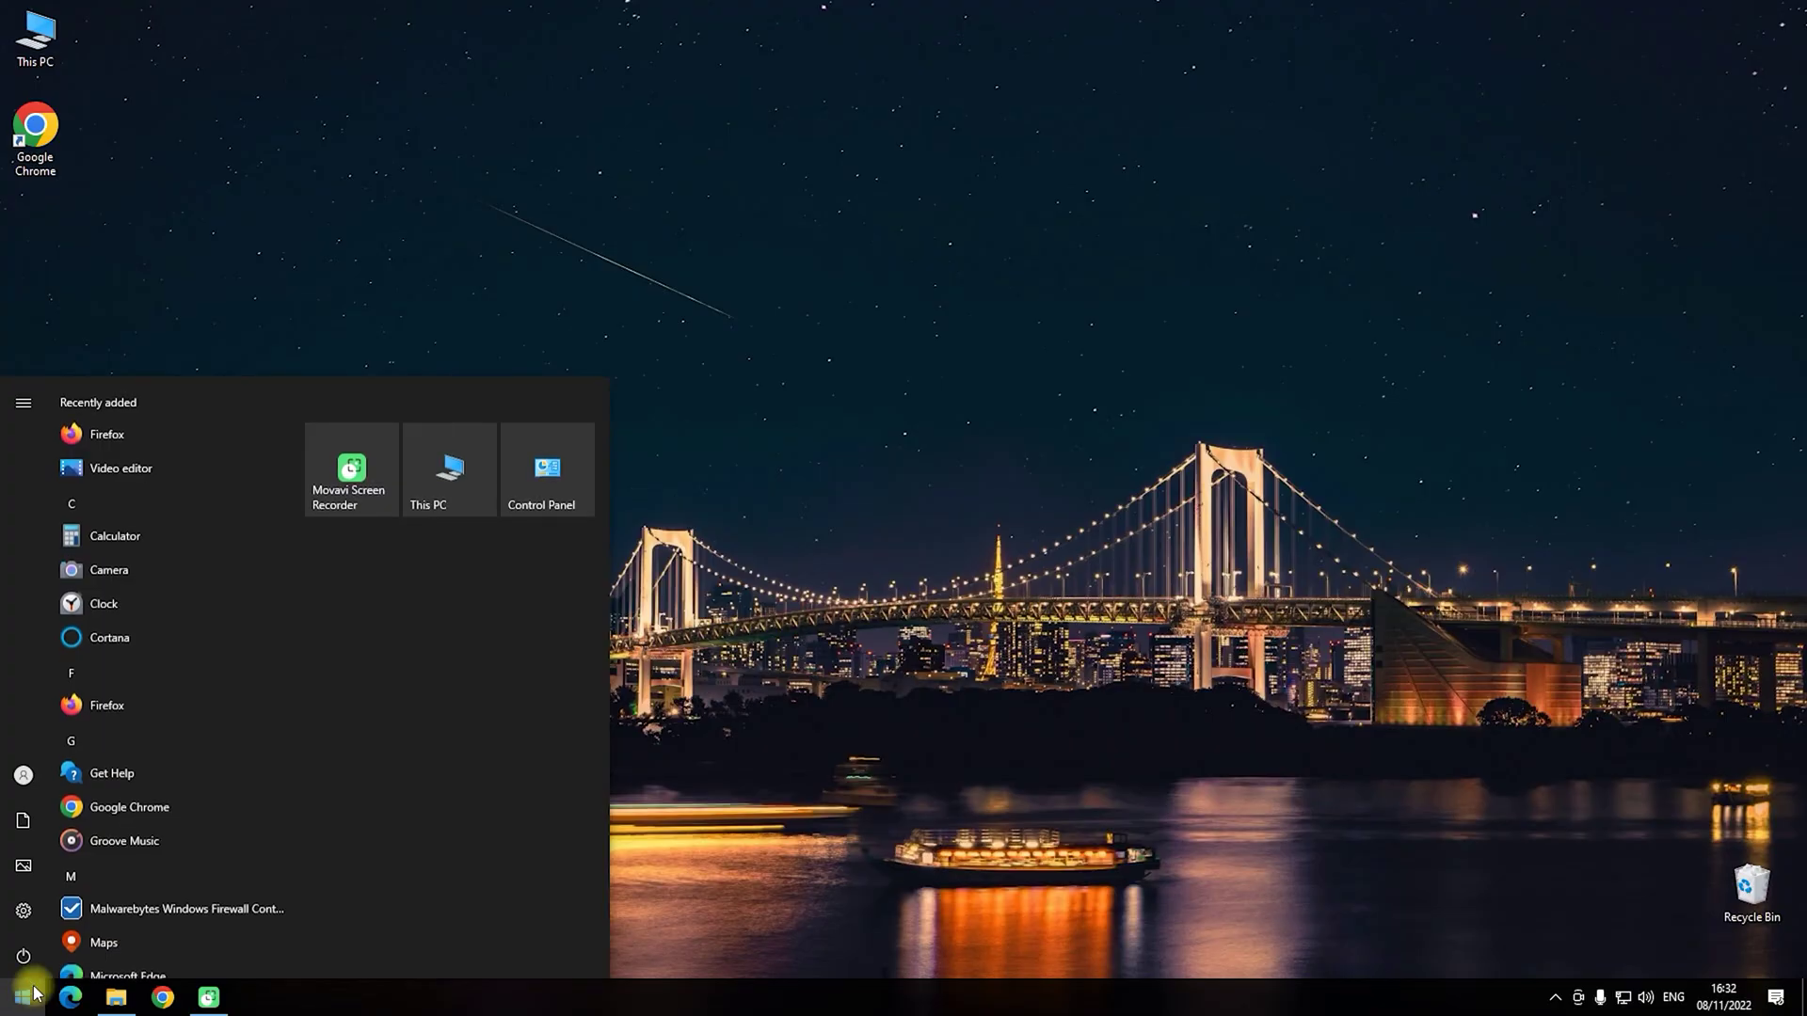
pyautogui.scroll(-5, 184, 672)
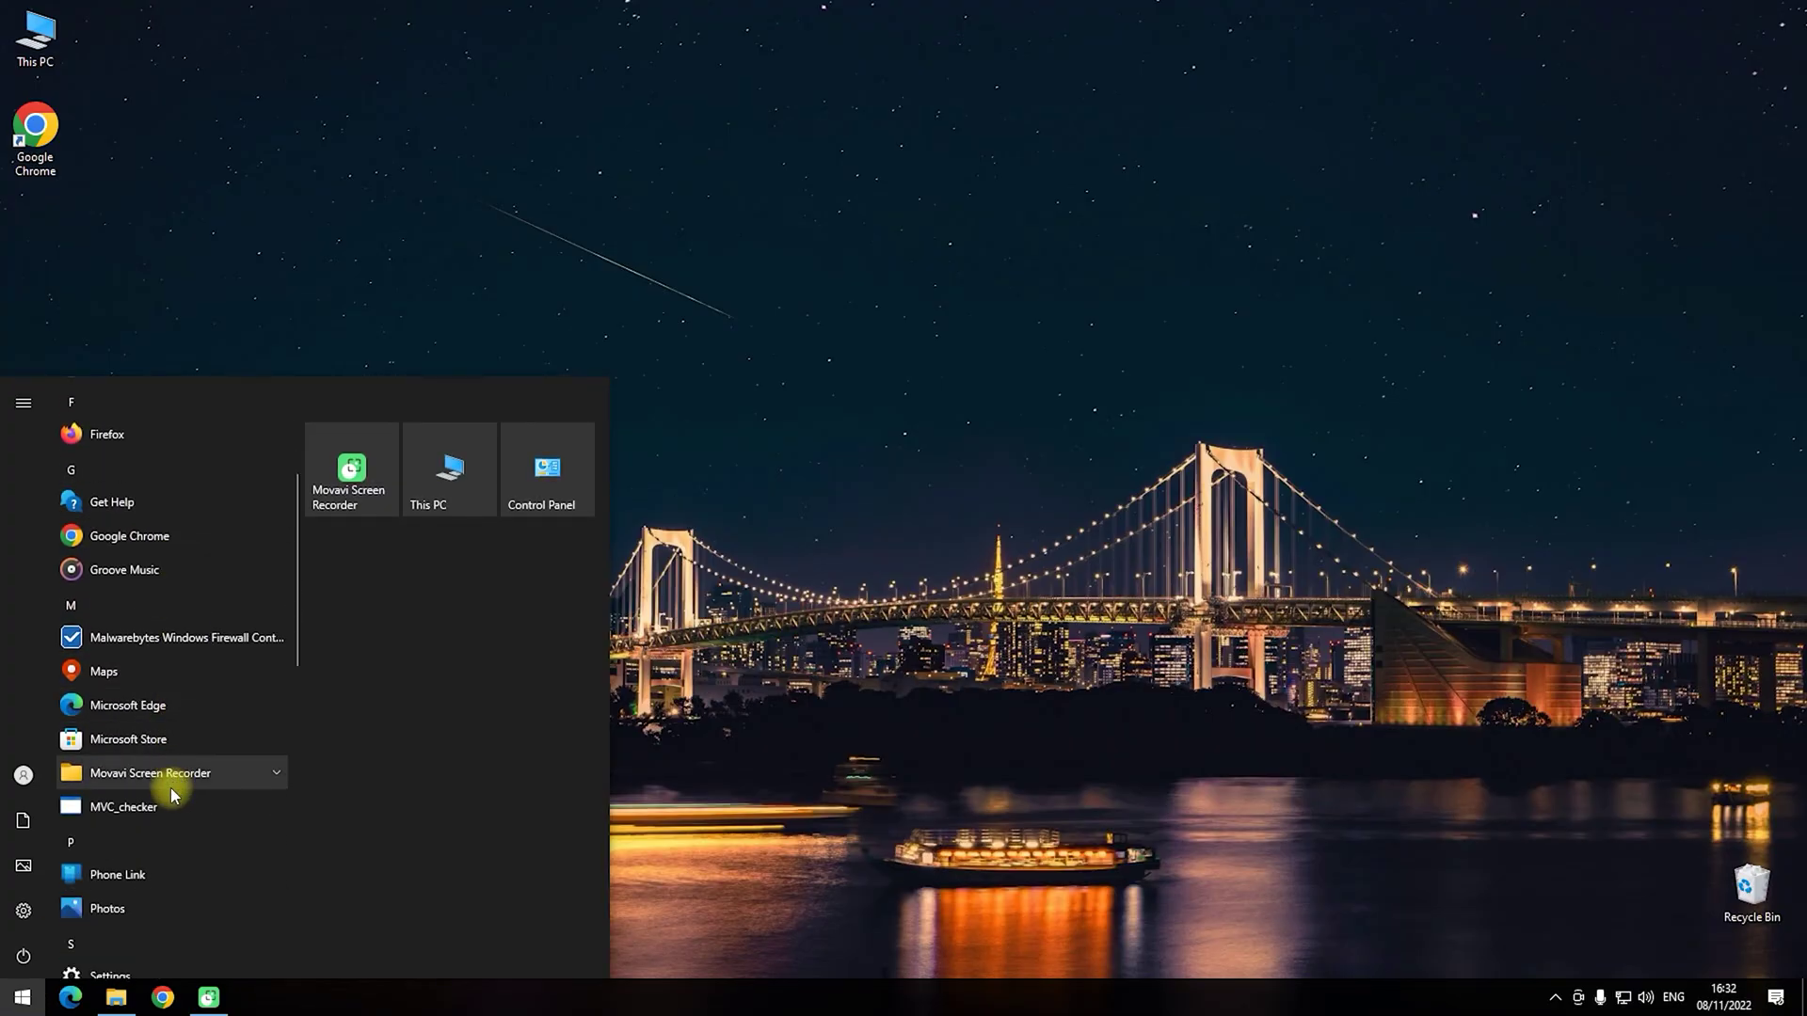
pyautogui.click(153, 806)
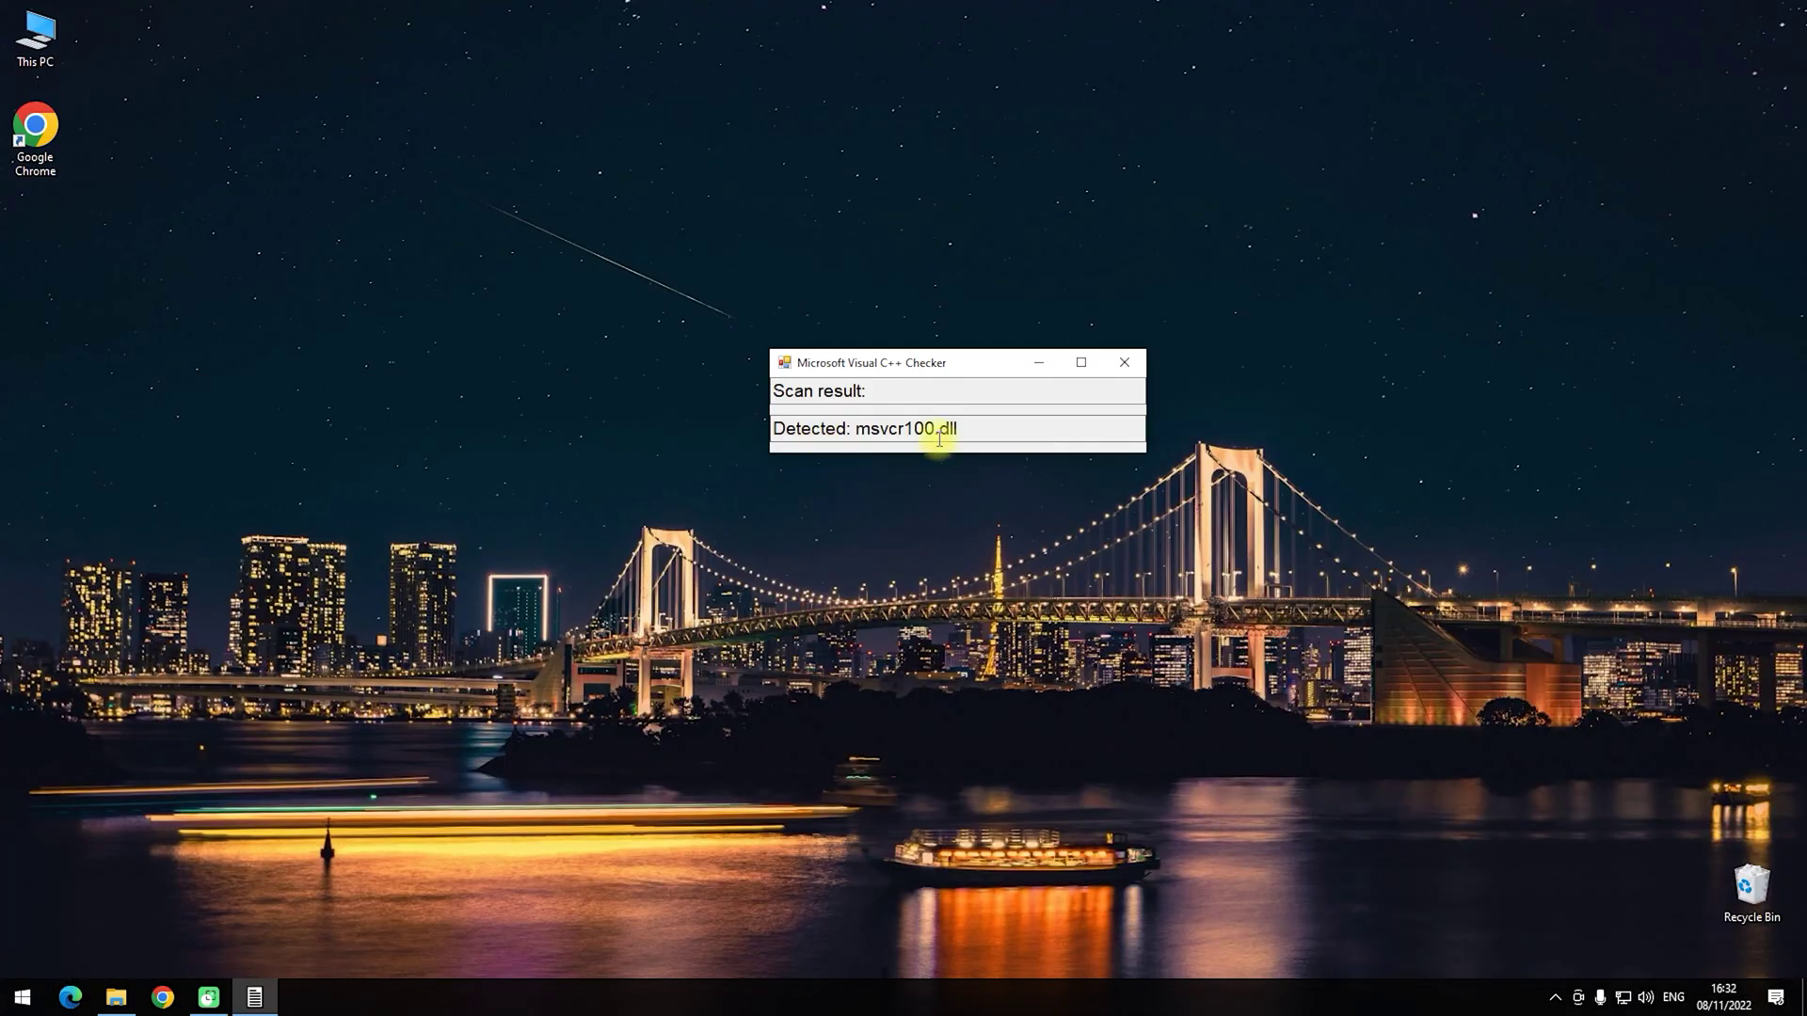
pyautogui.click(1126, 361)
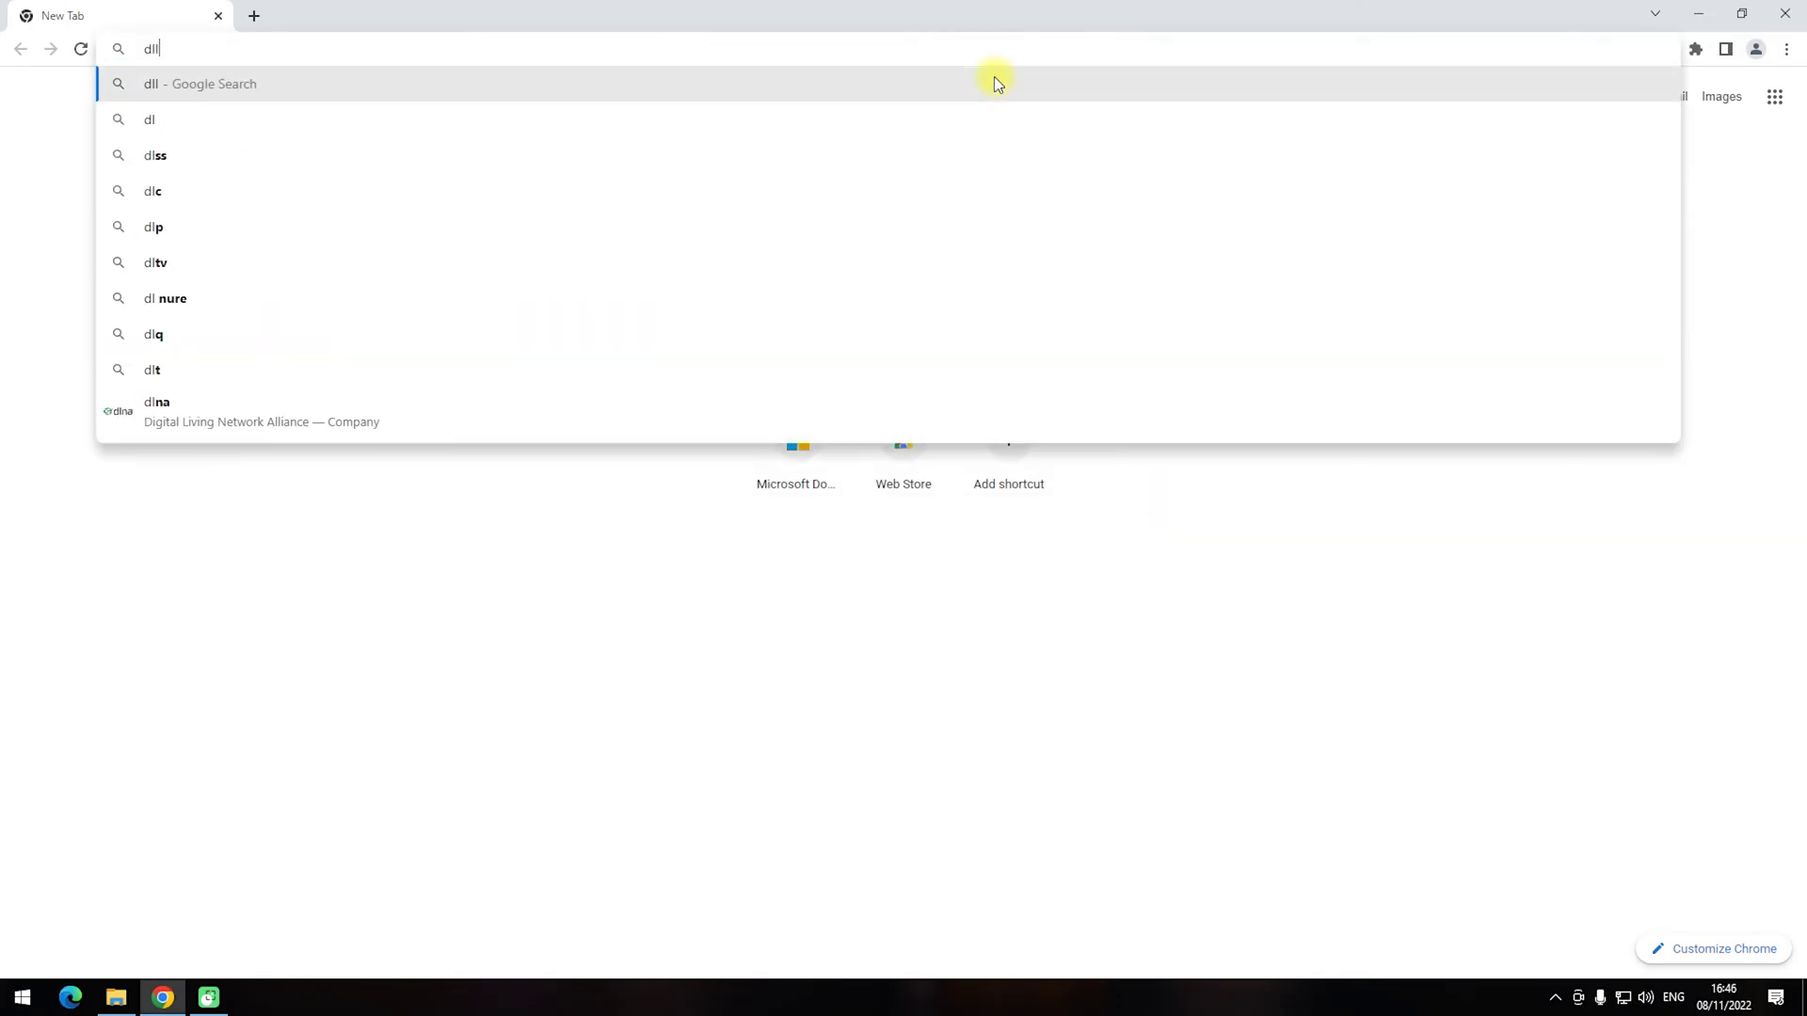
# Search dll-files.com for msvcr100.dll and download the 64-bit version 10.0.40219.473
pyautogui.press('Return')
pyautogui.click(958, 236)
pyautogui.write('msvcr100.dll')
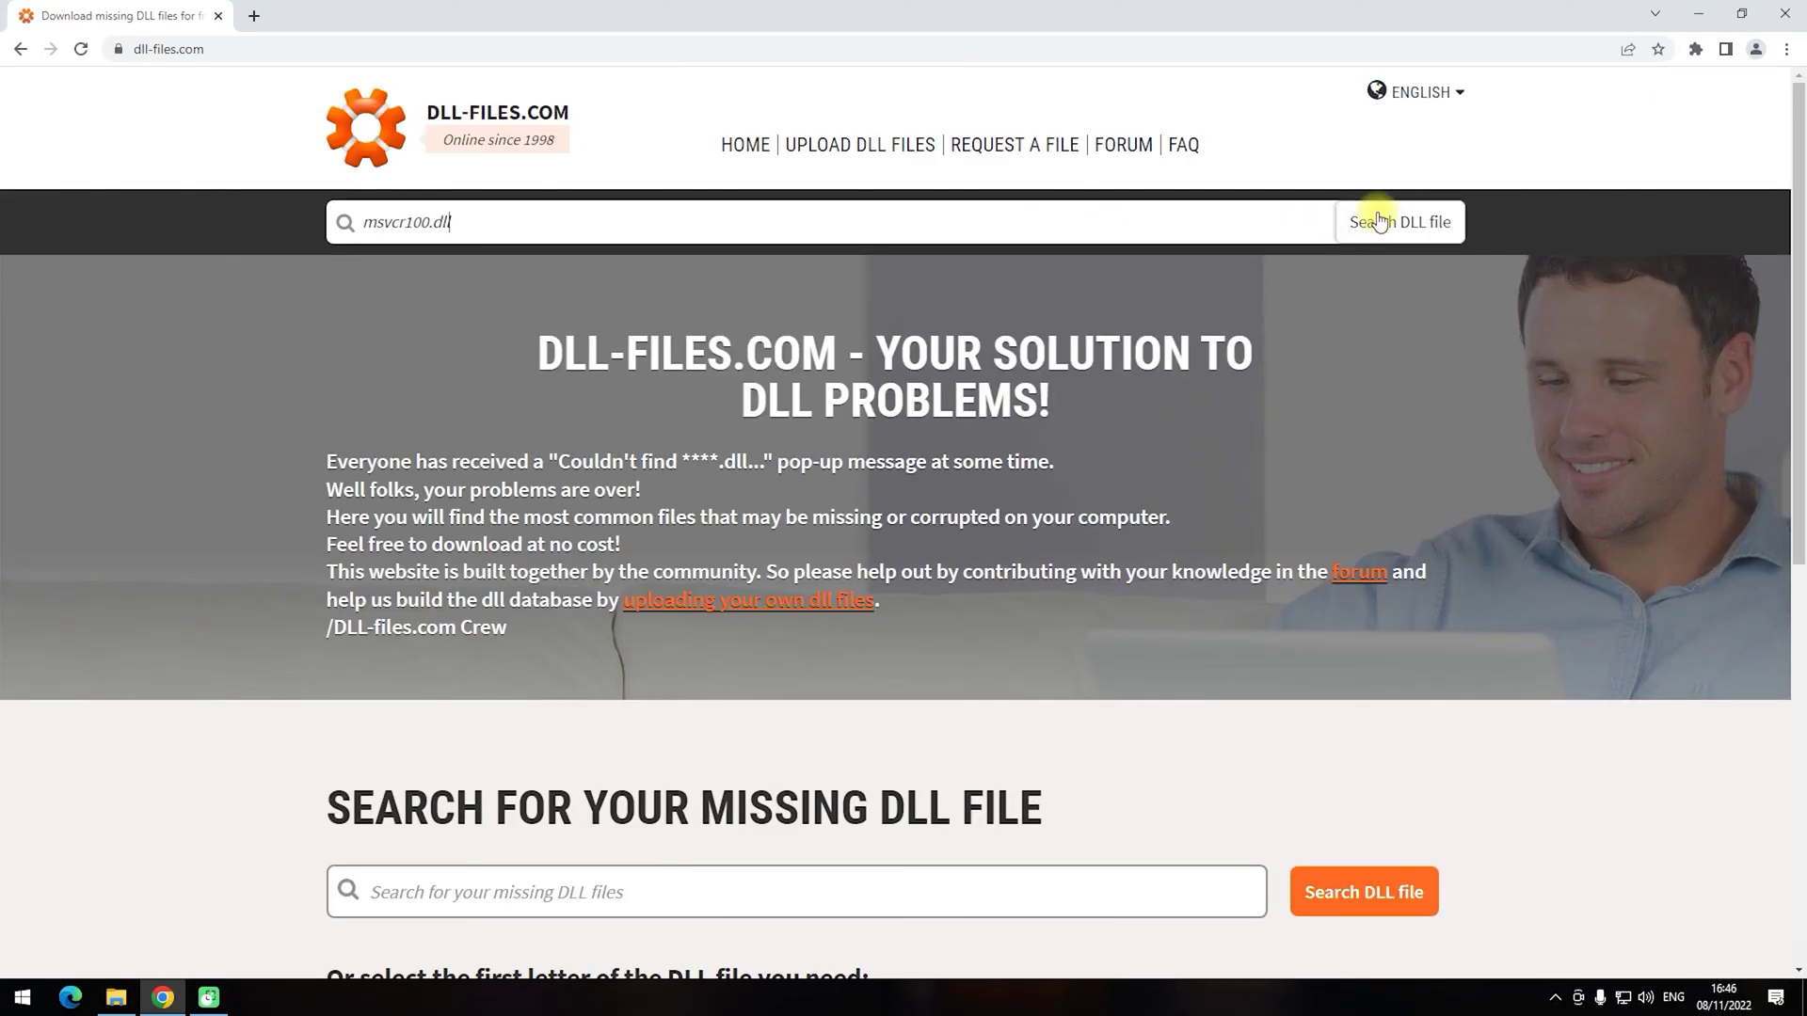
pyautogui.click(1380, 221)
pyautogui.click(415, 555)
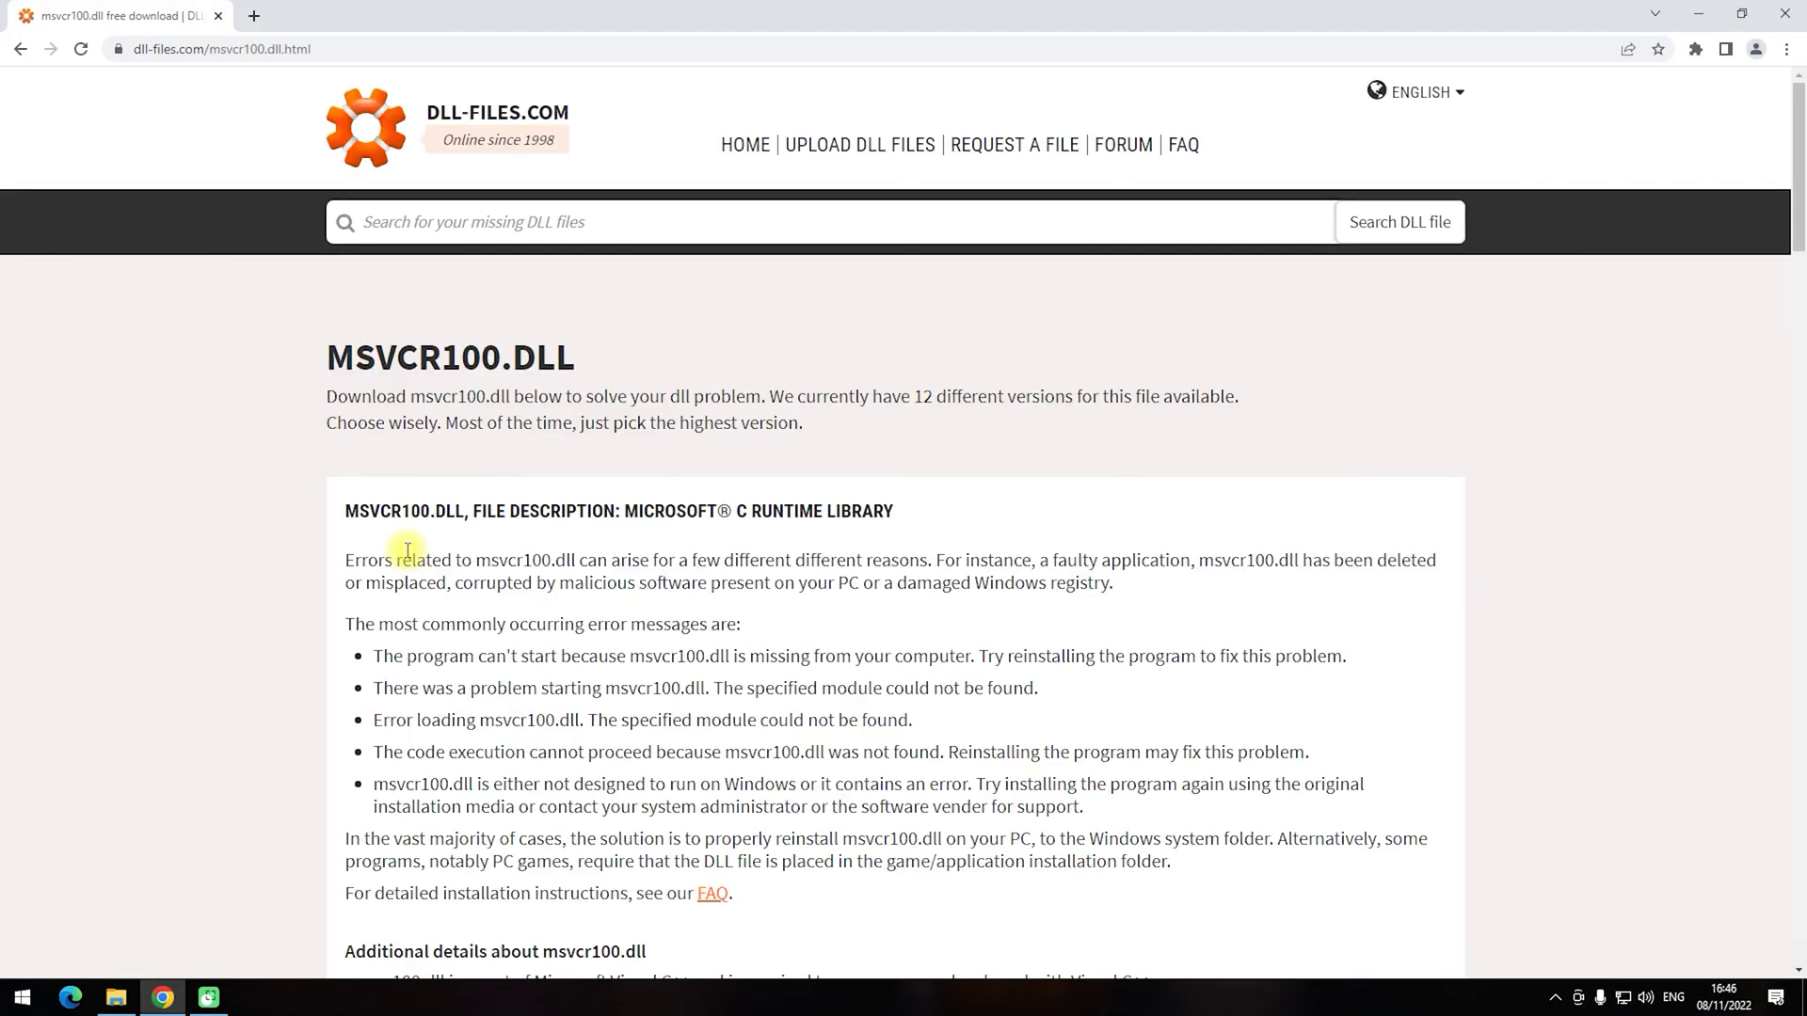
pyautogui.moveTo(1800, 155); pyautogui.dragTo(1799, 391)
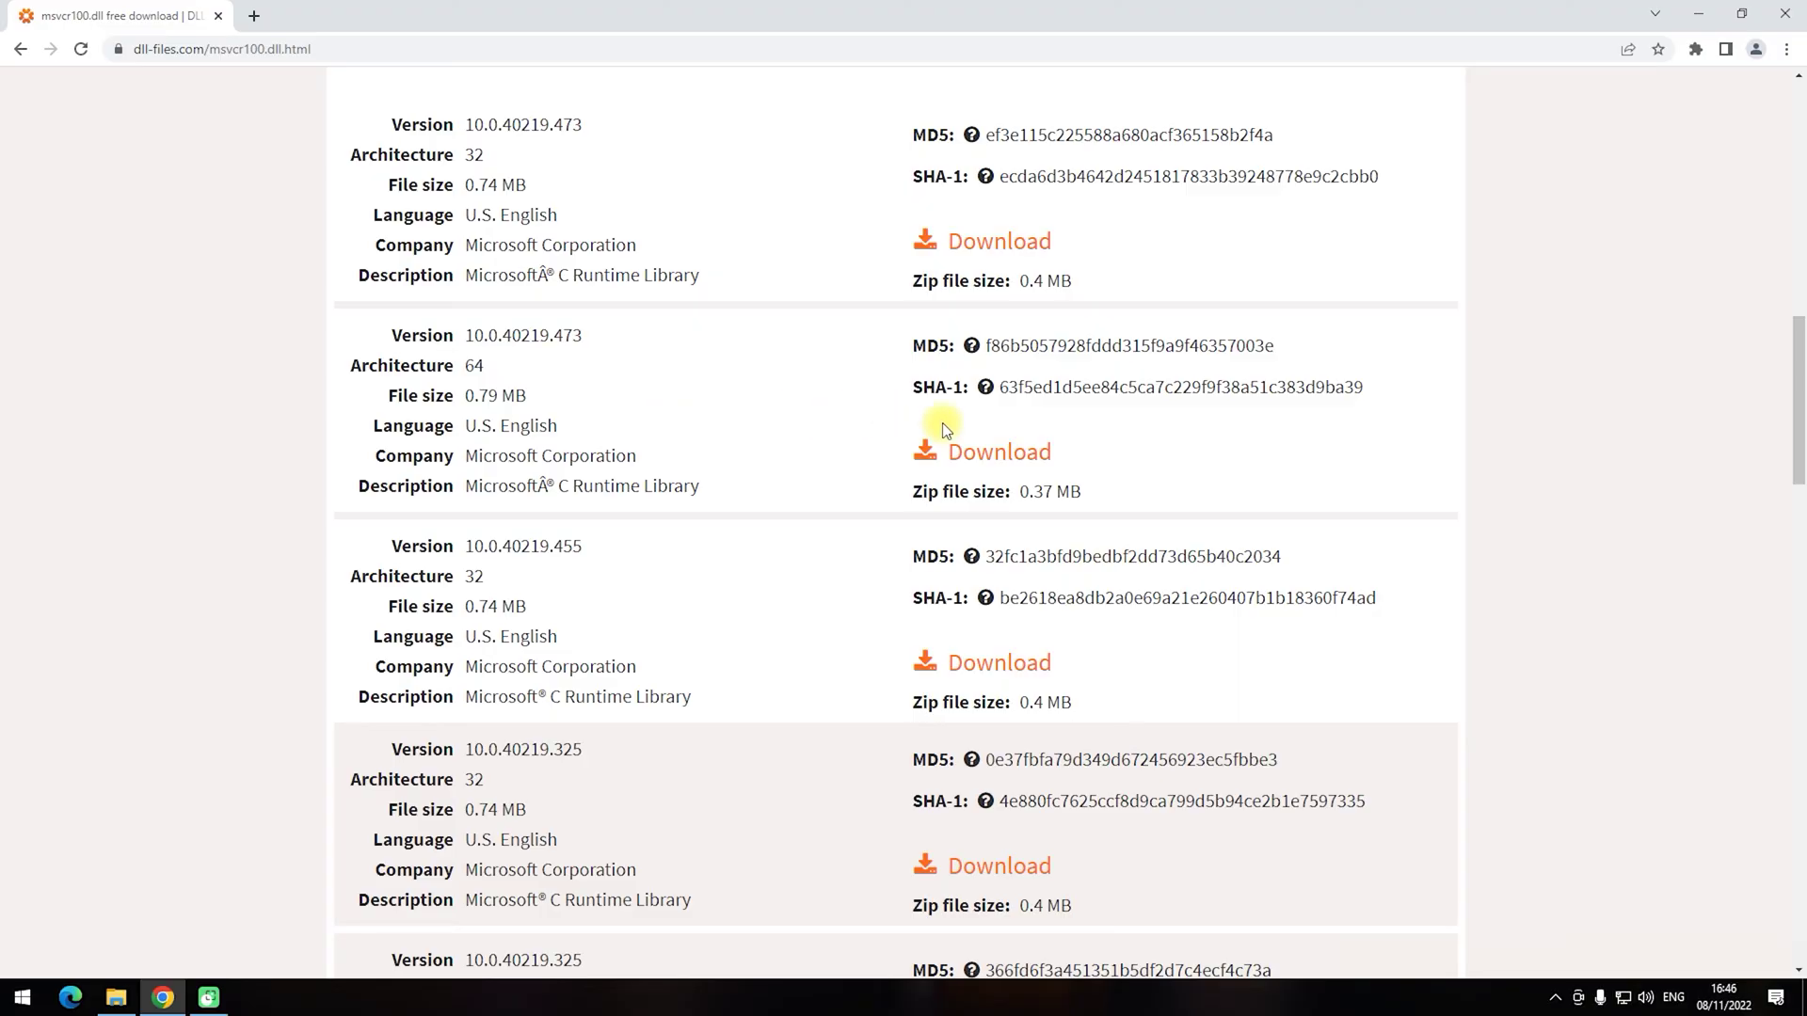
pyautogui.click(1026, 453)
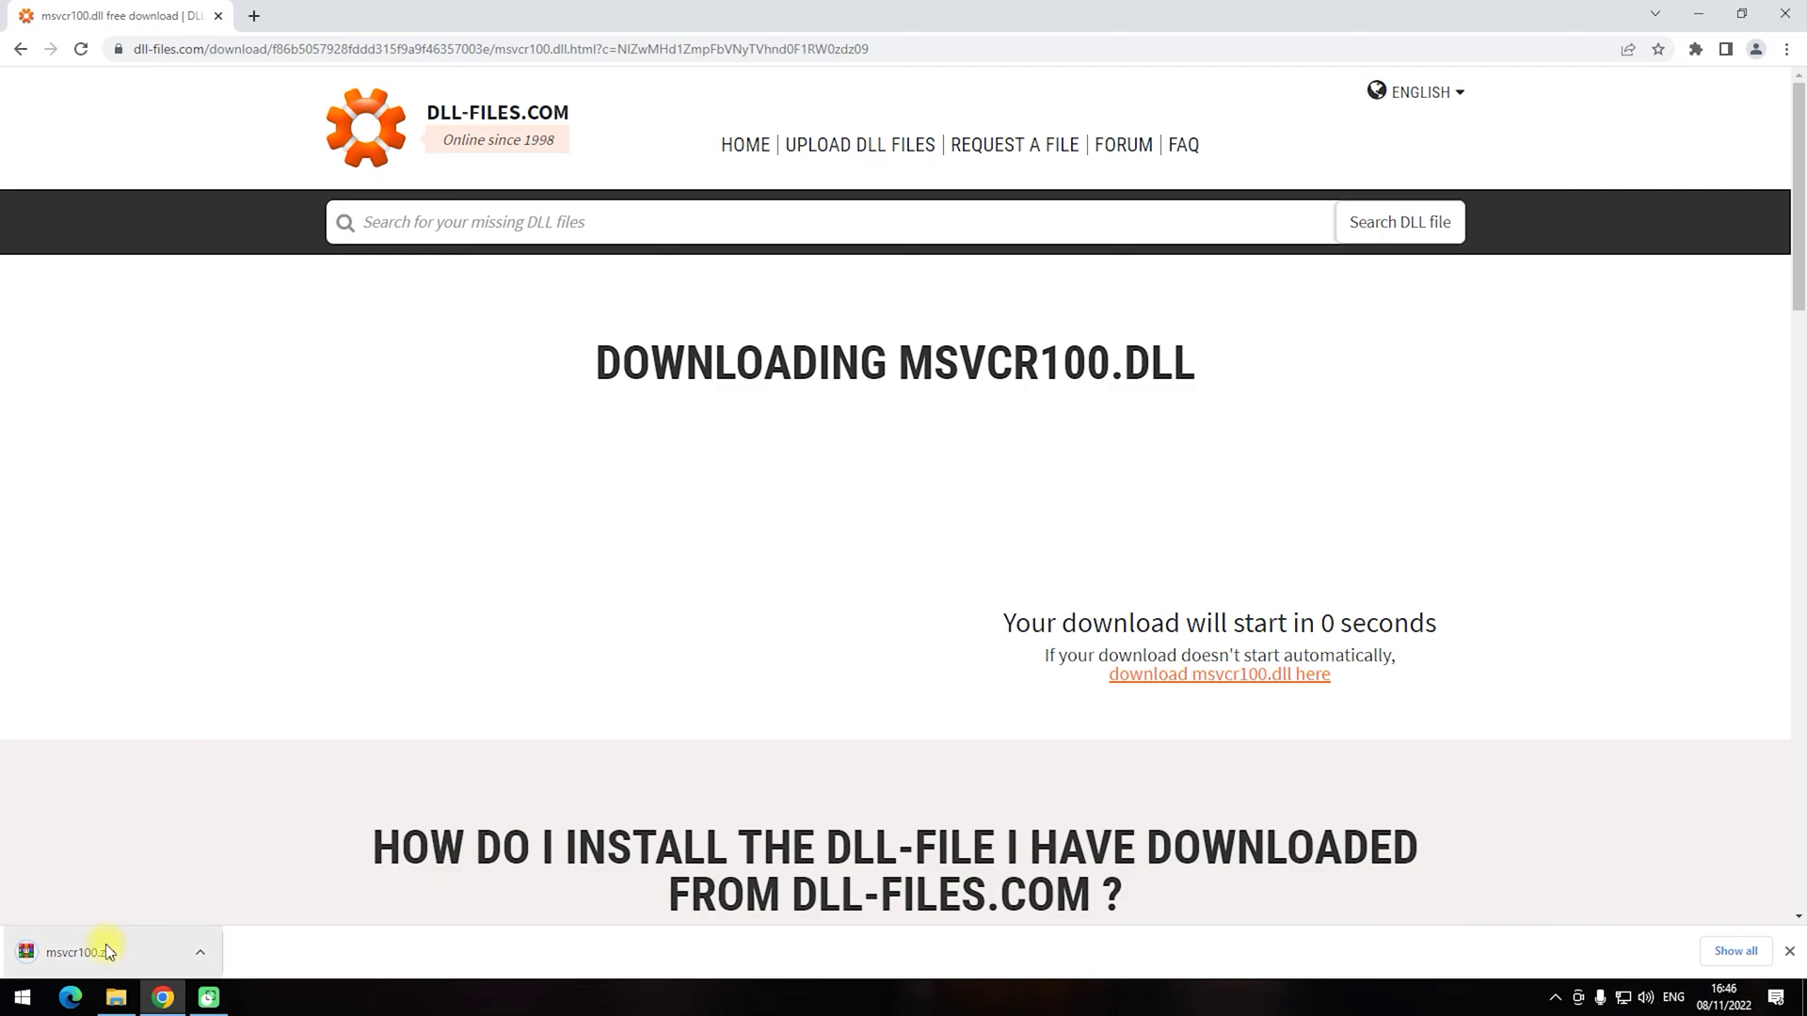
# Extract the downloaded msvcr100.zip into an msvcr100 folder on the Desktop
pyautogui.click(105, 945)
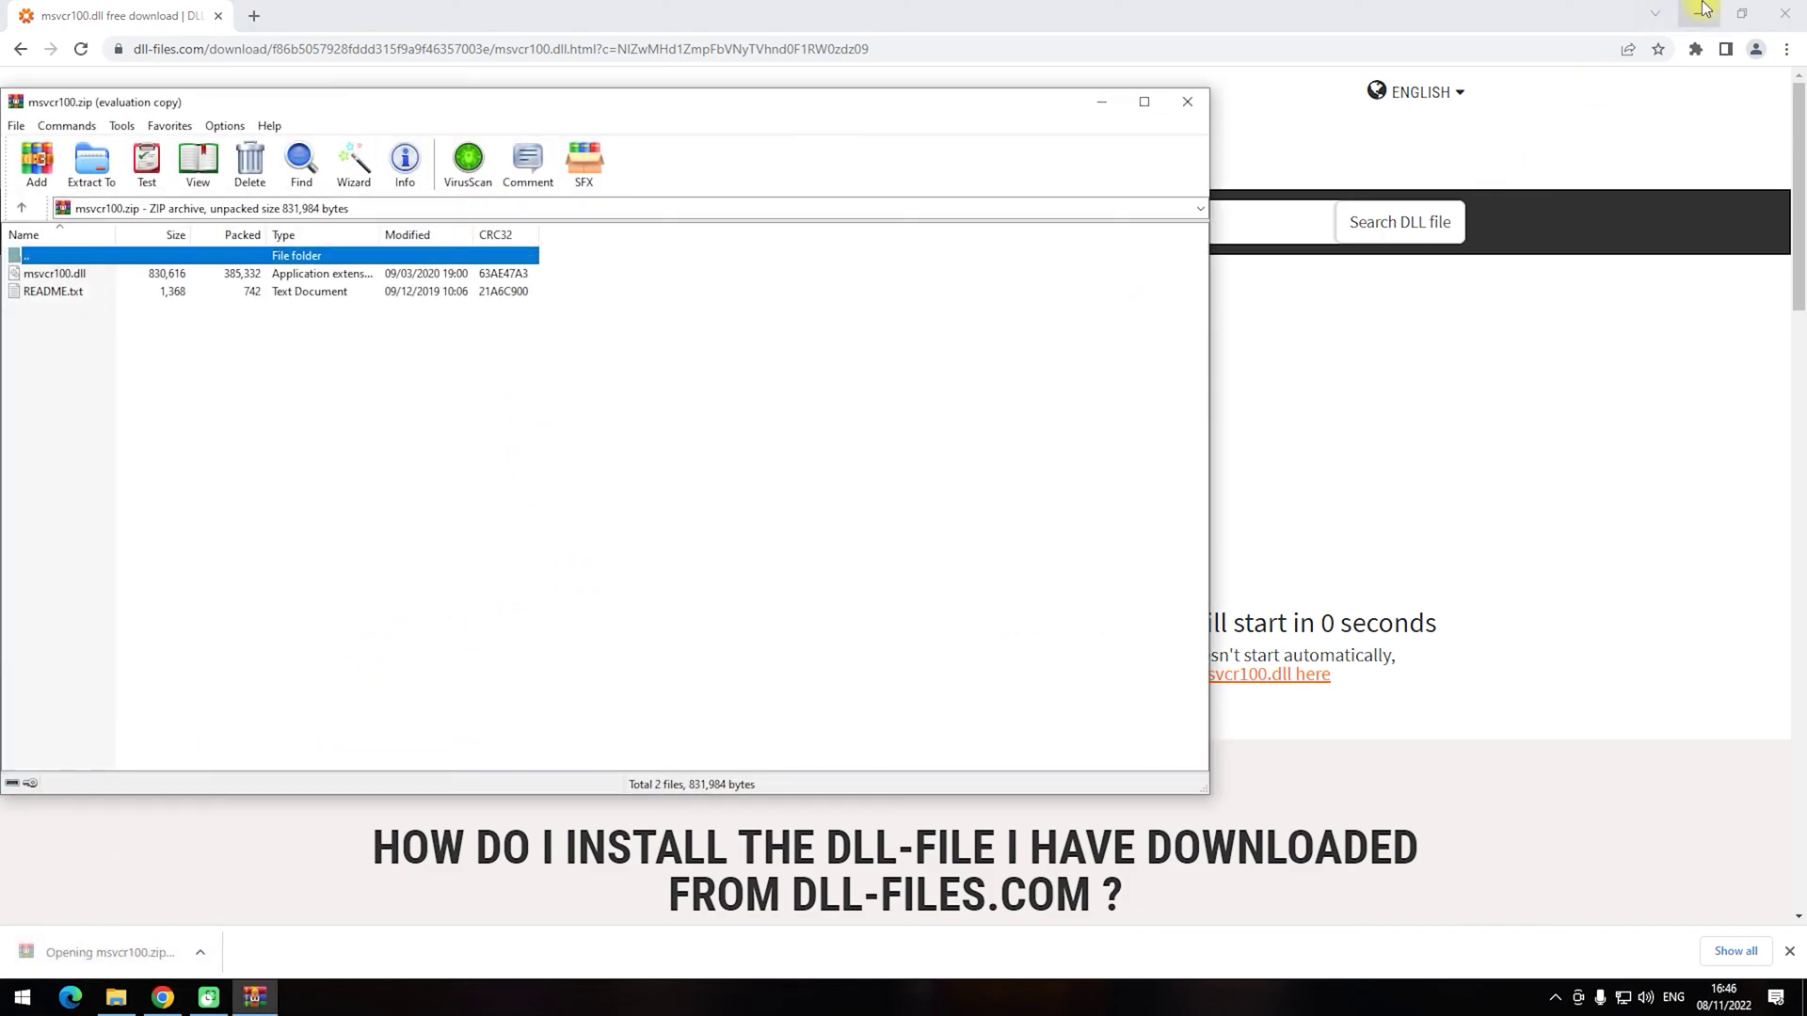
pyautogui.click(1703, 11)
pyautogui.click(355, 165)
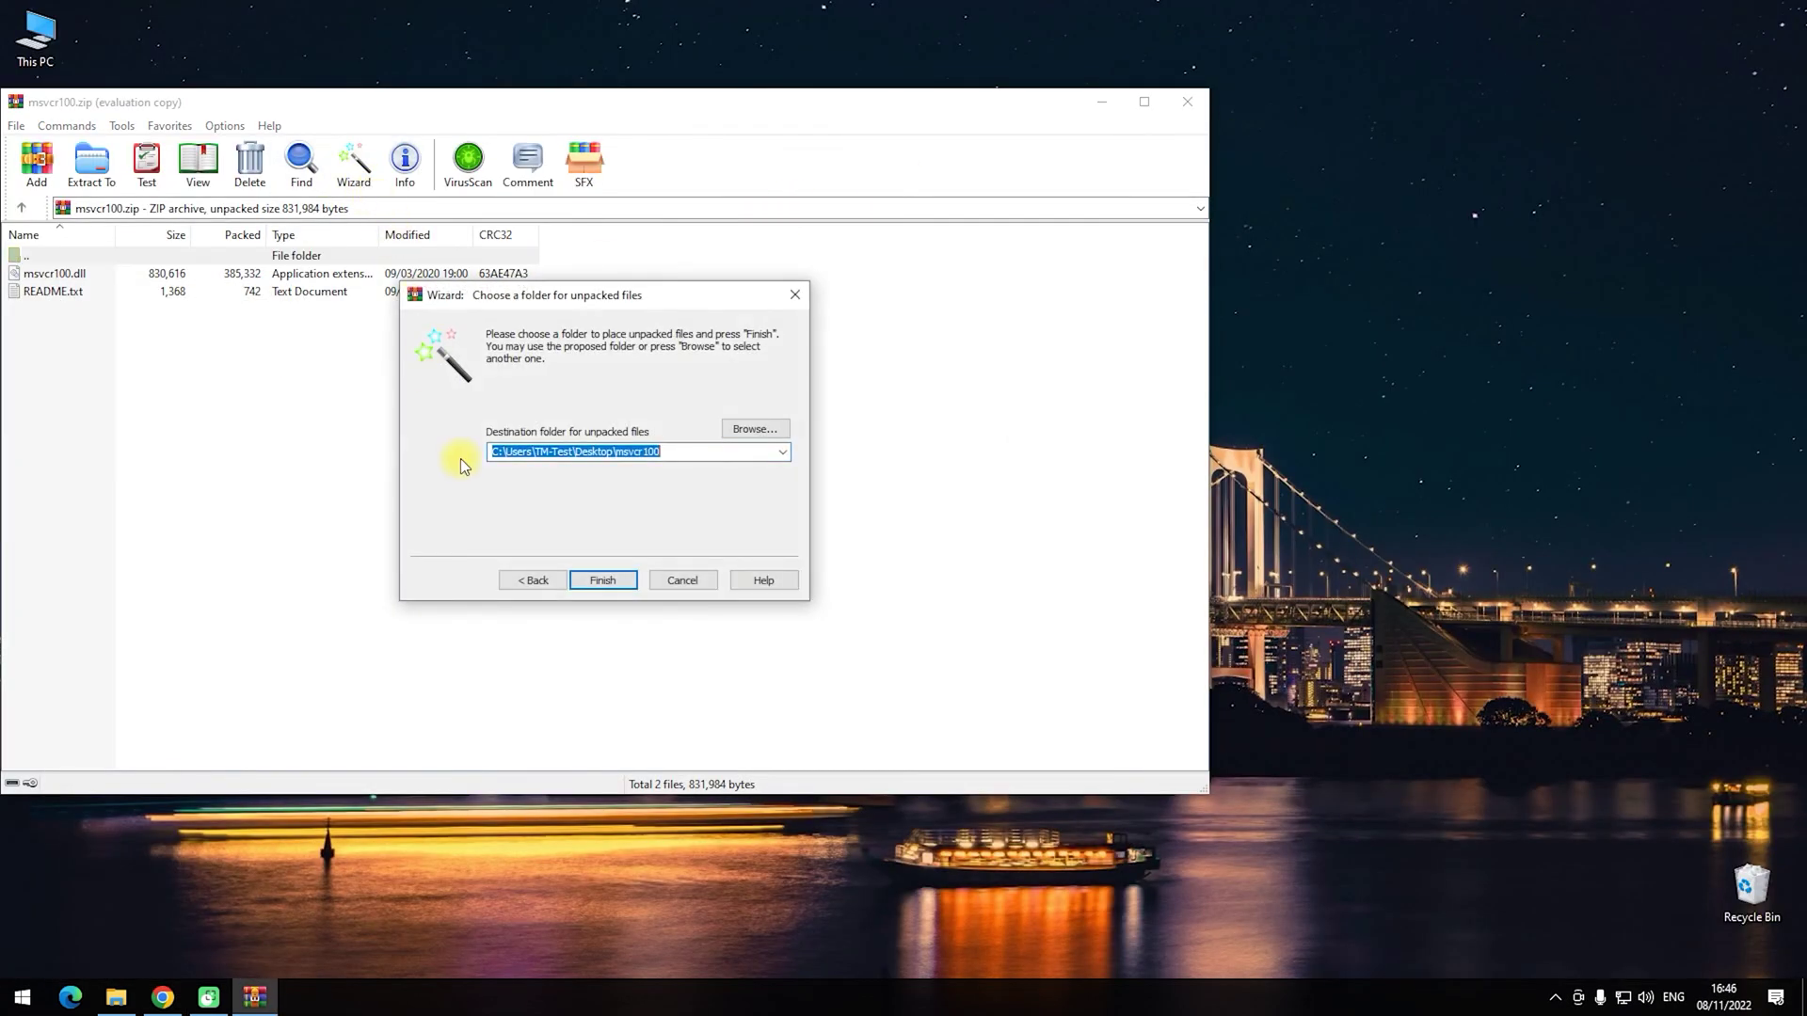
pyautogui.click(604, 580)
pyautogui.click(1188, 108)
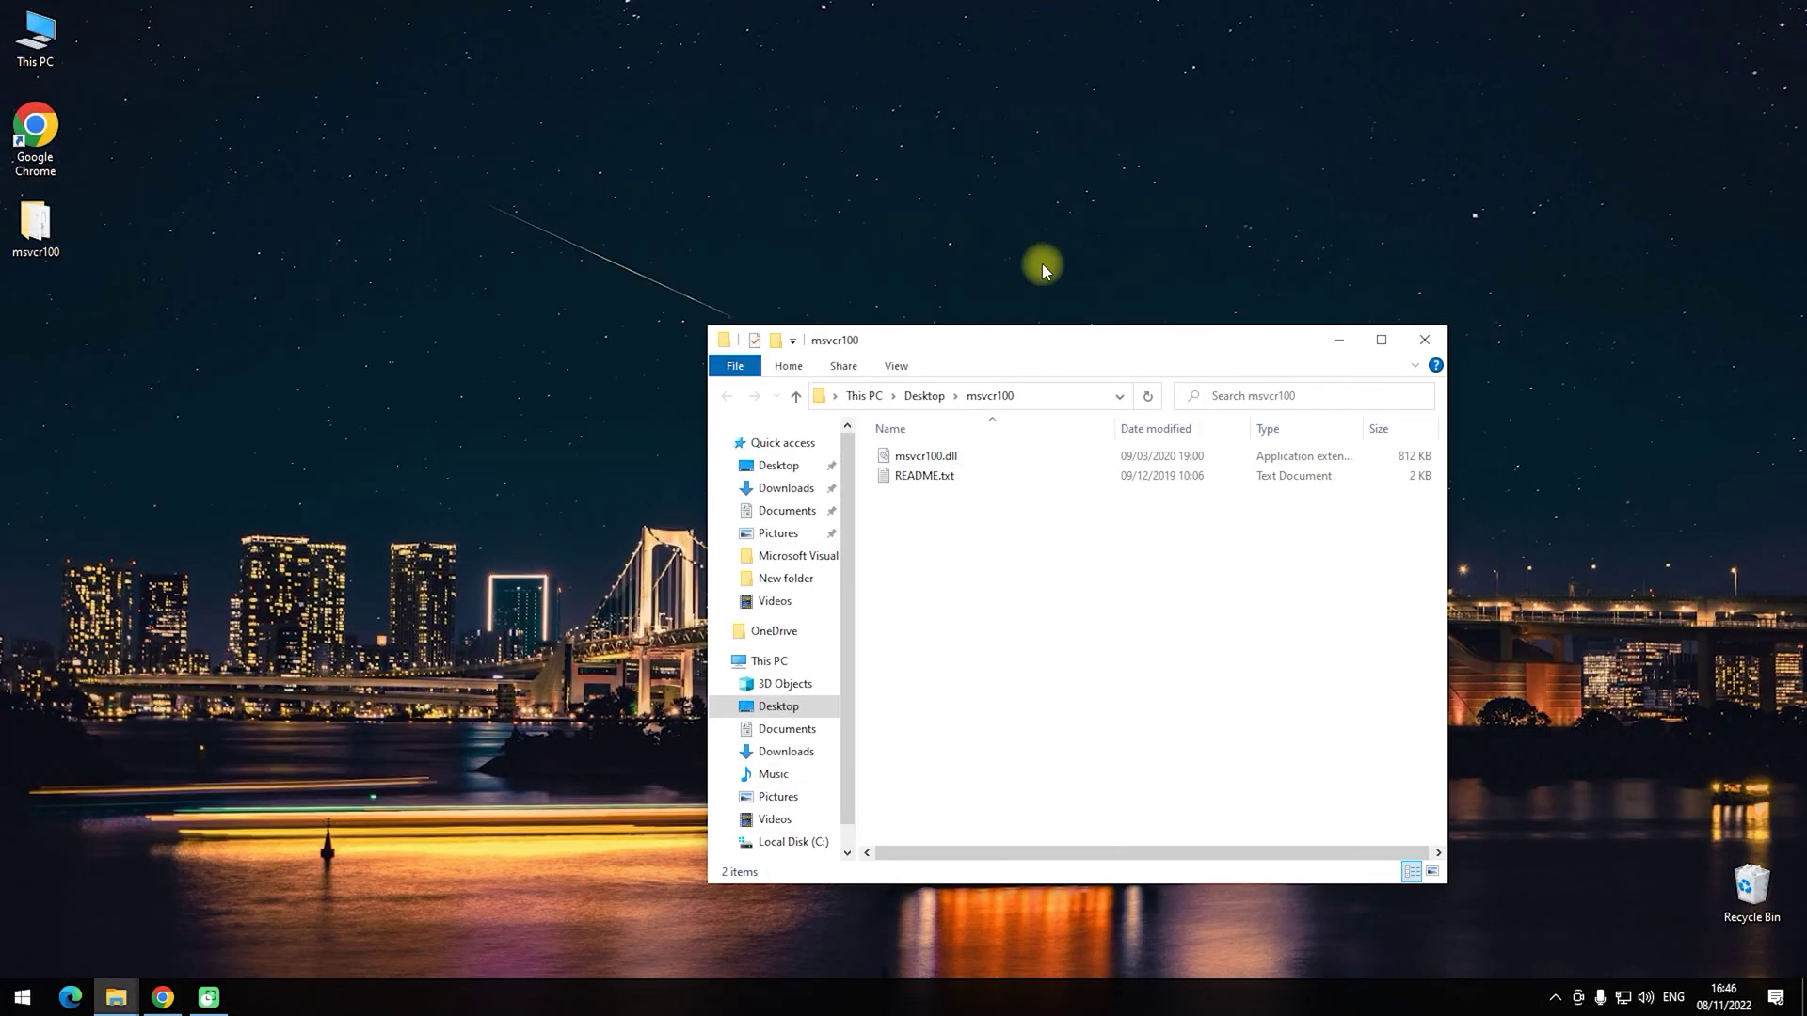
# Copy the extracted msvcr100.dll into the Microsoft Visual C++ Checker folder, replacing the old file
pyautogui.rightClick(912, 457)
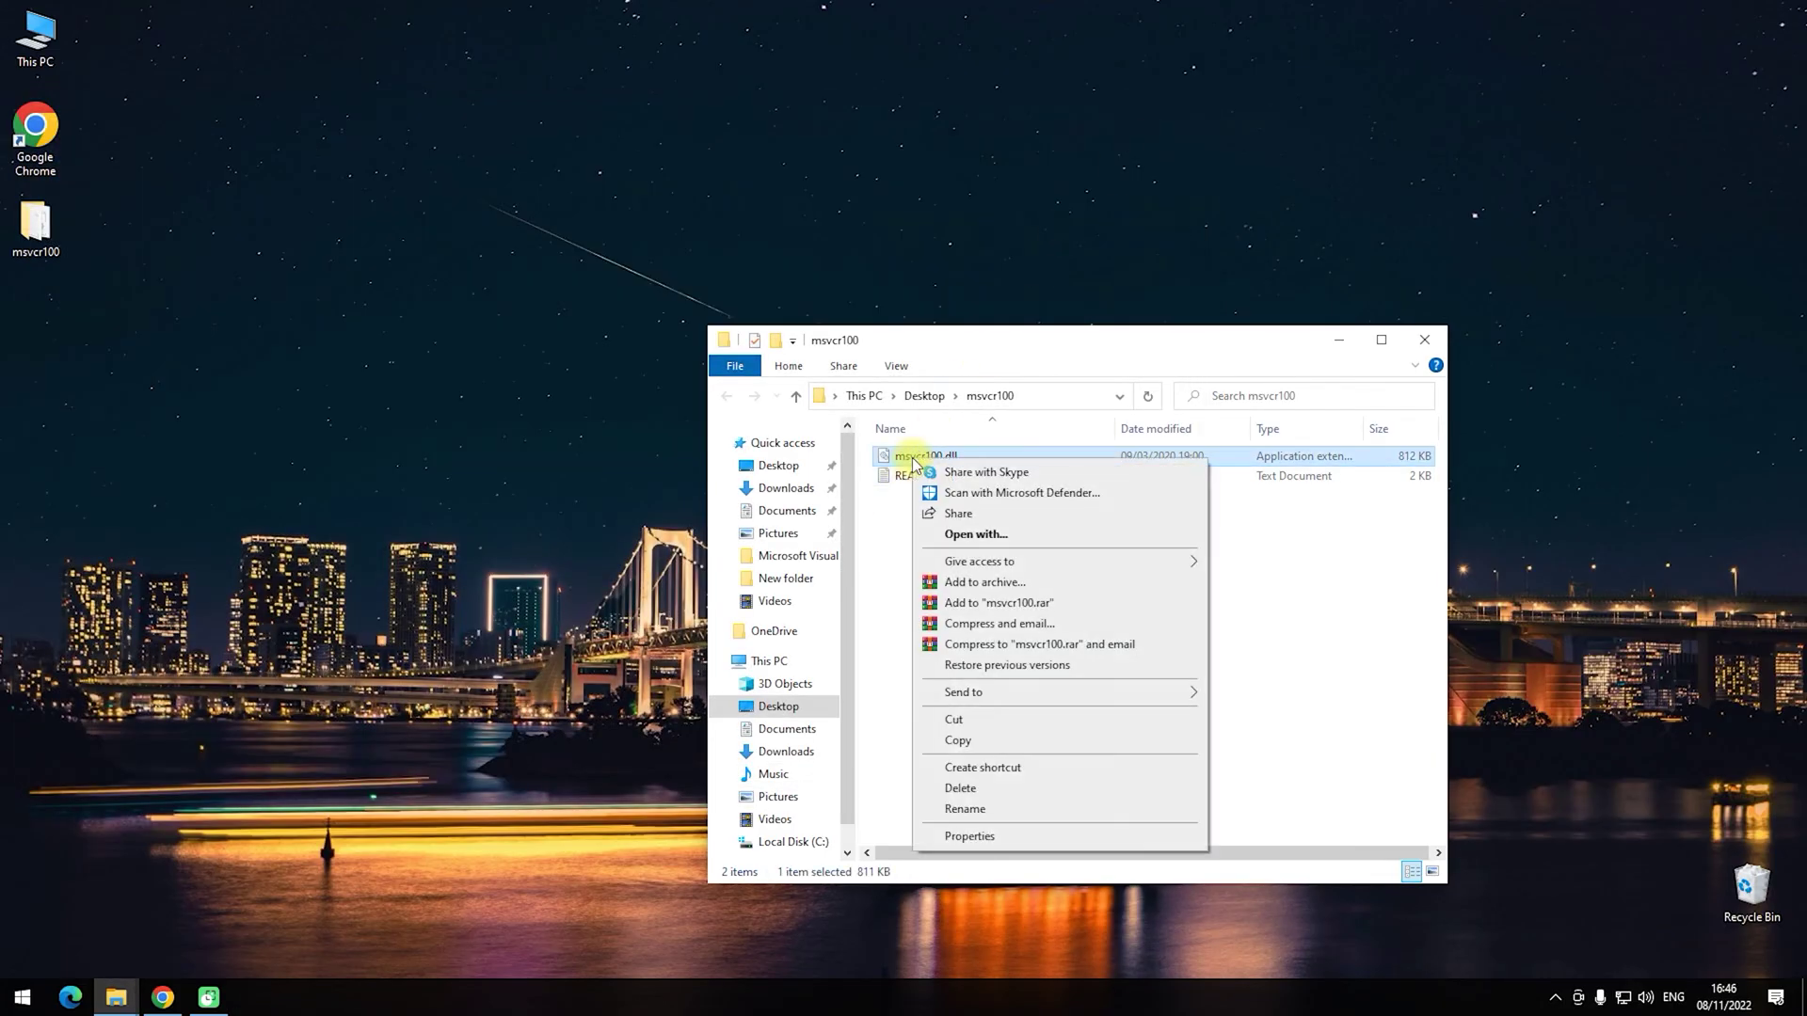
pyautogui.click(963, 742)
pyautogui.click(1424, 339)
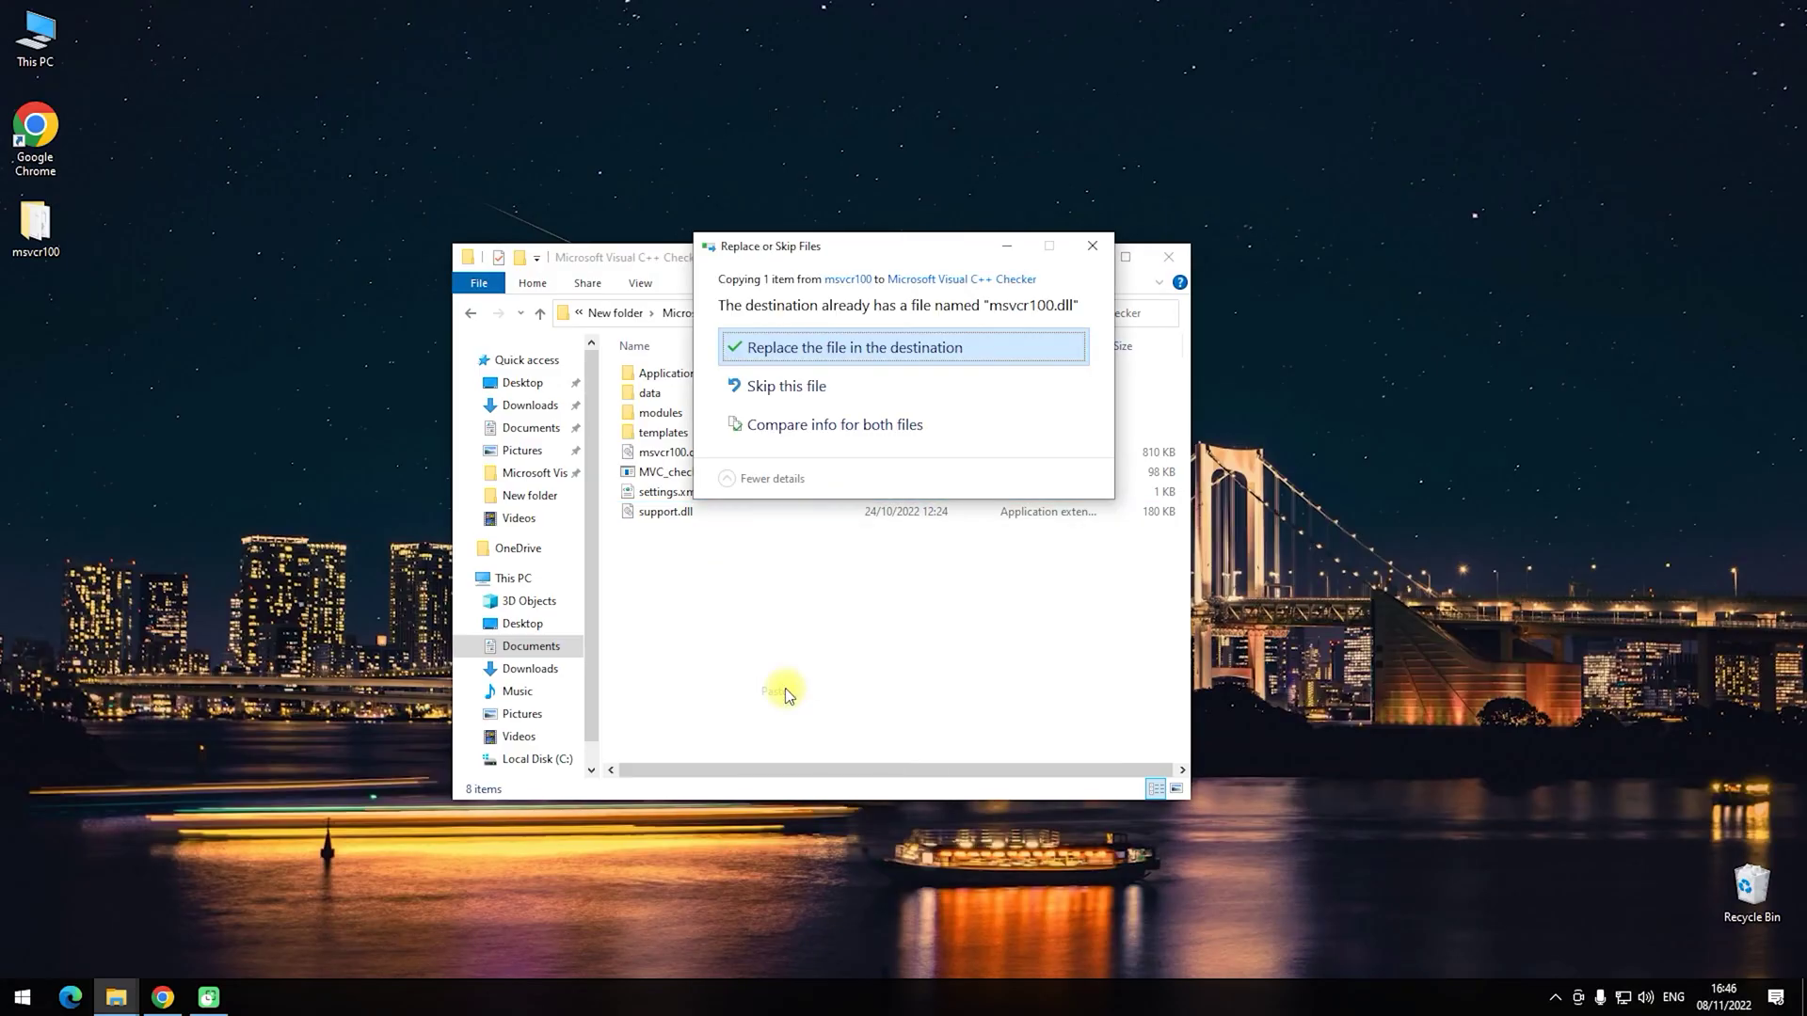
pyautogui.click(862, 340)
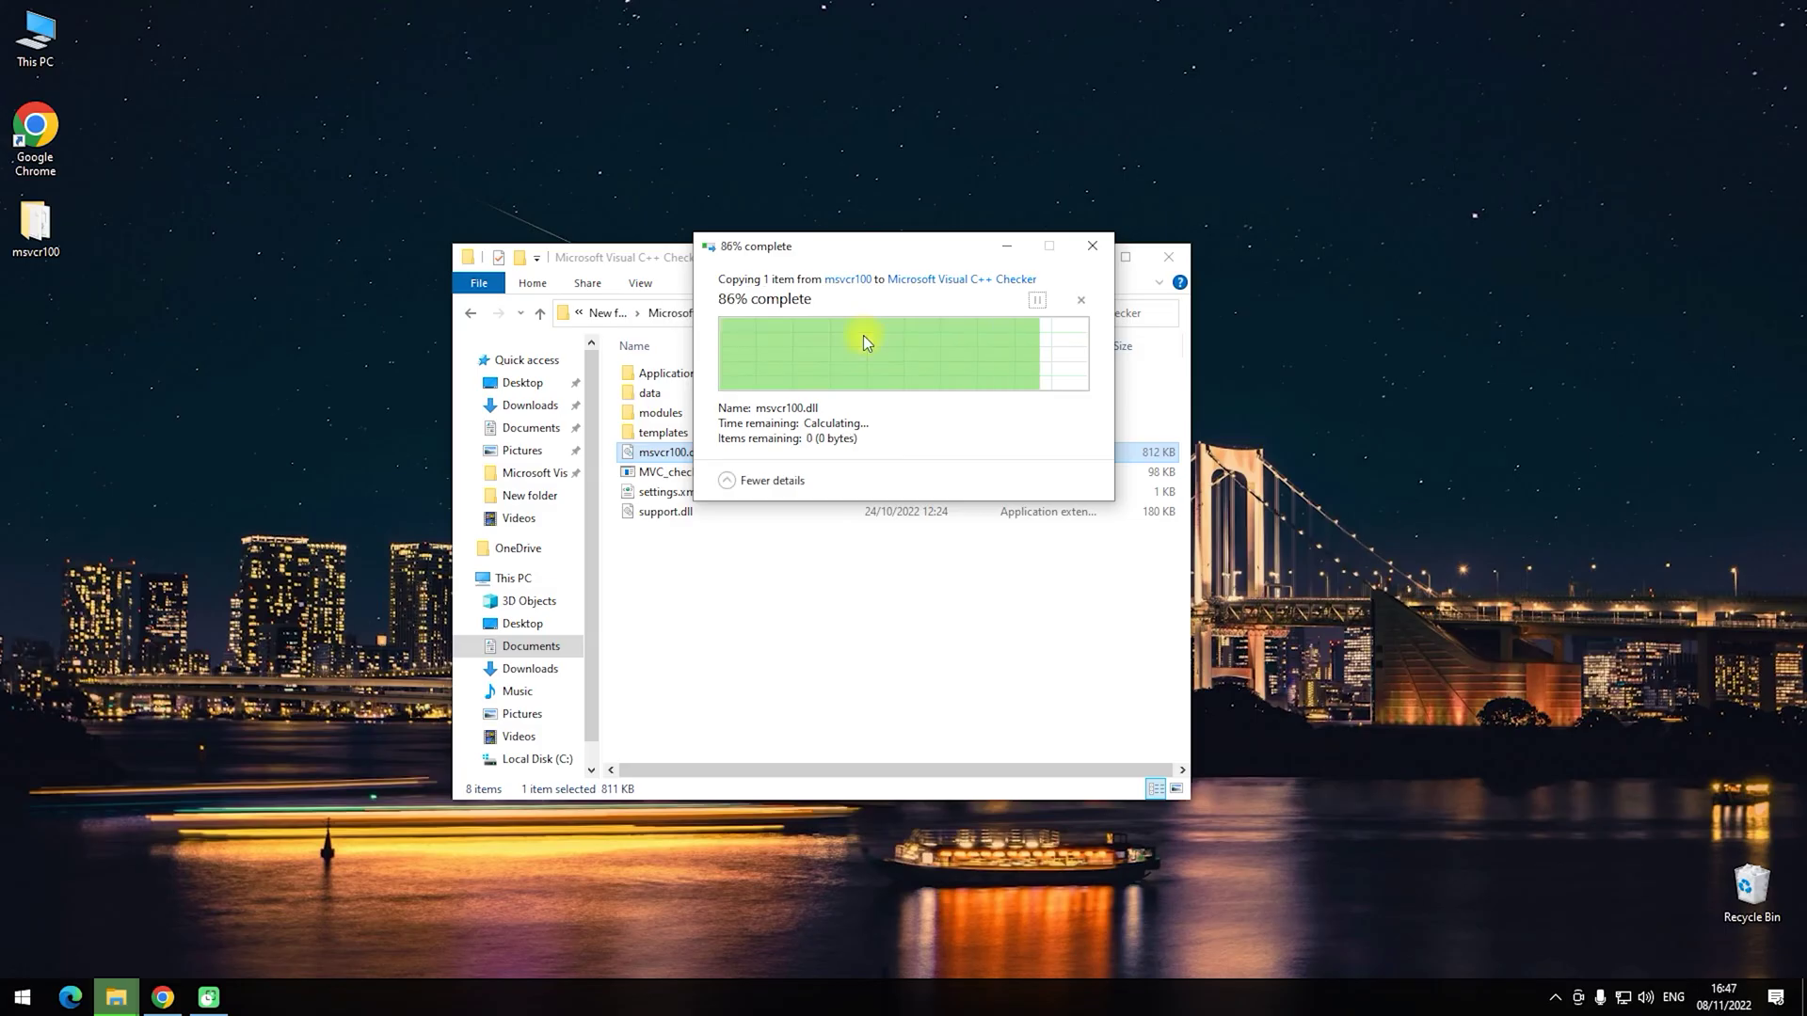
pyautogui.click(1172, 260)
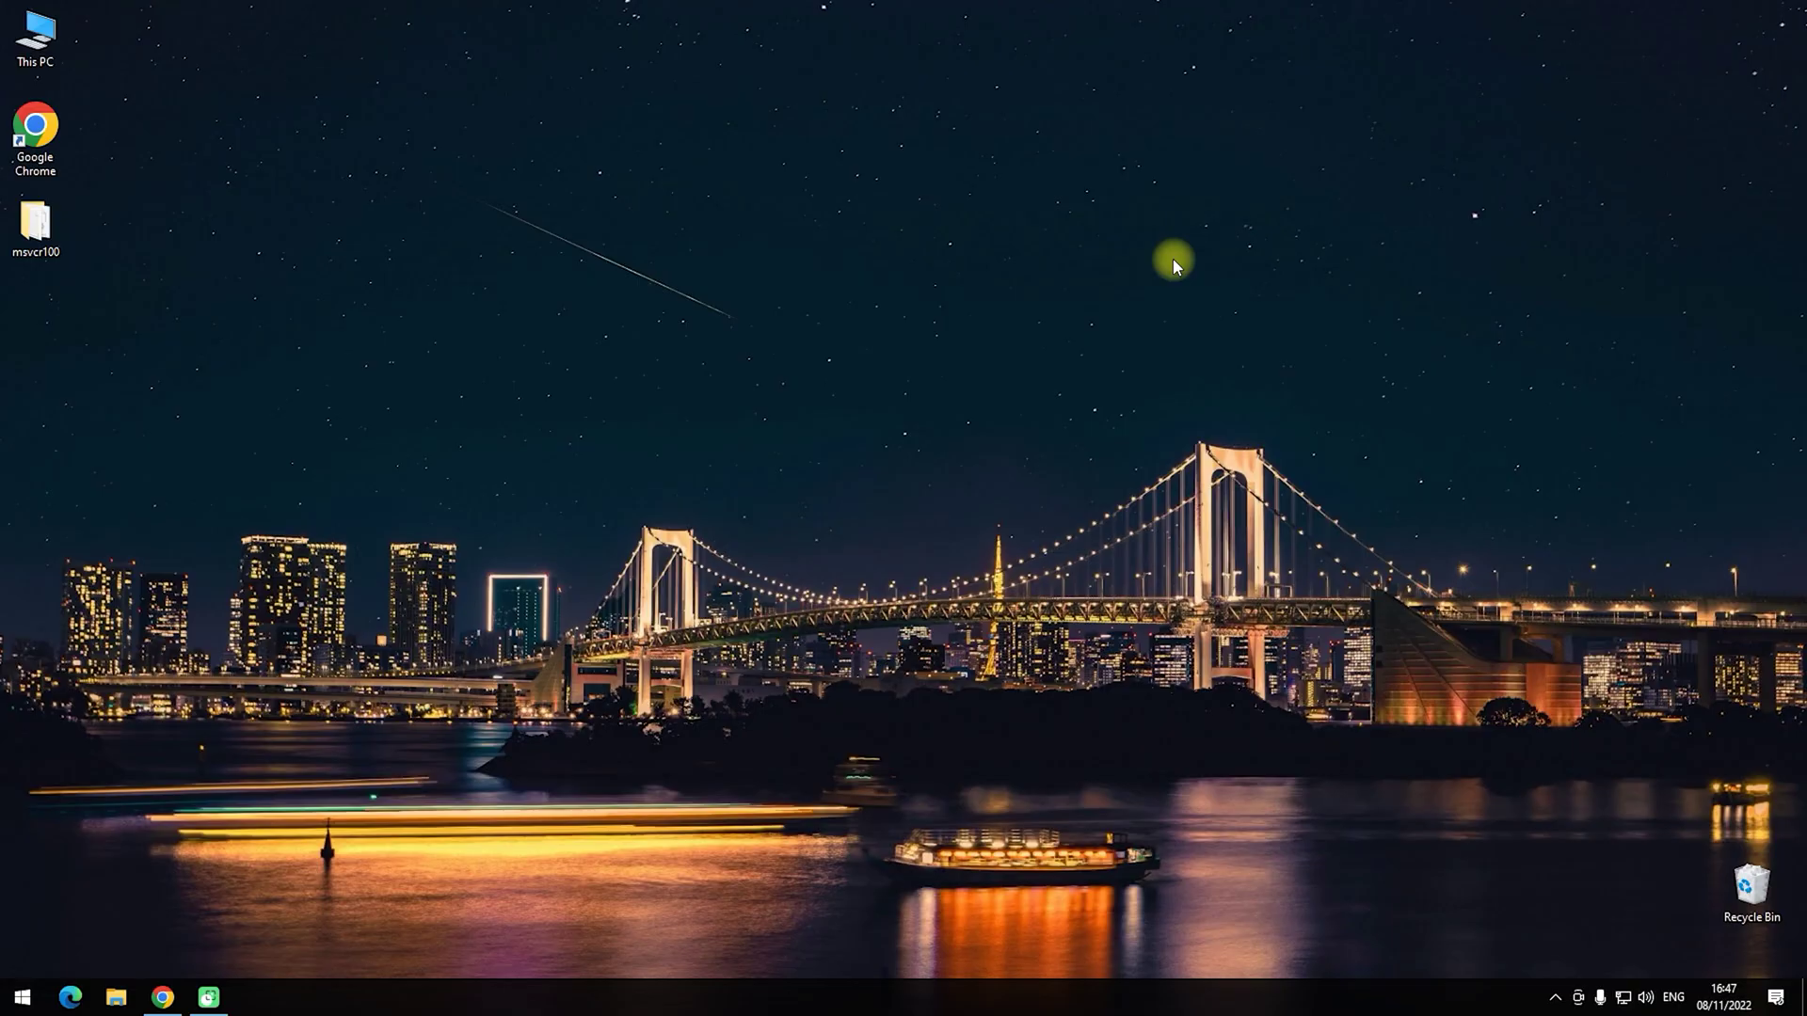